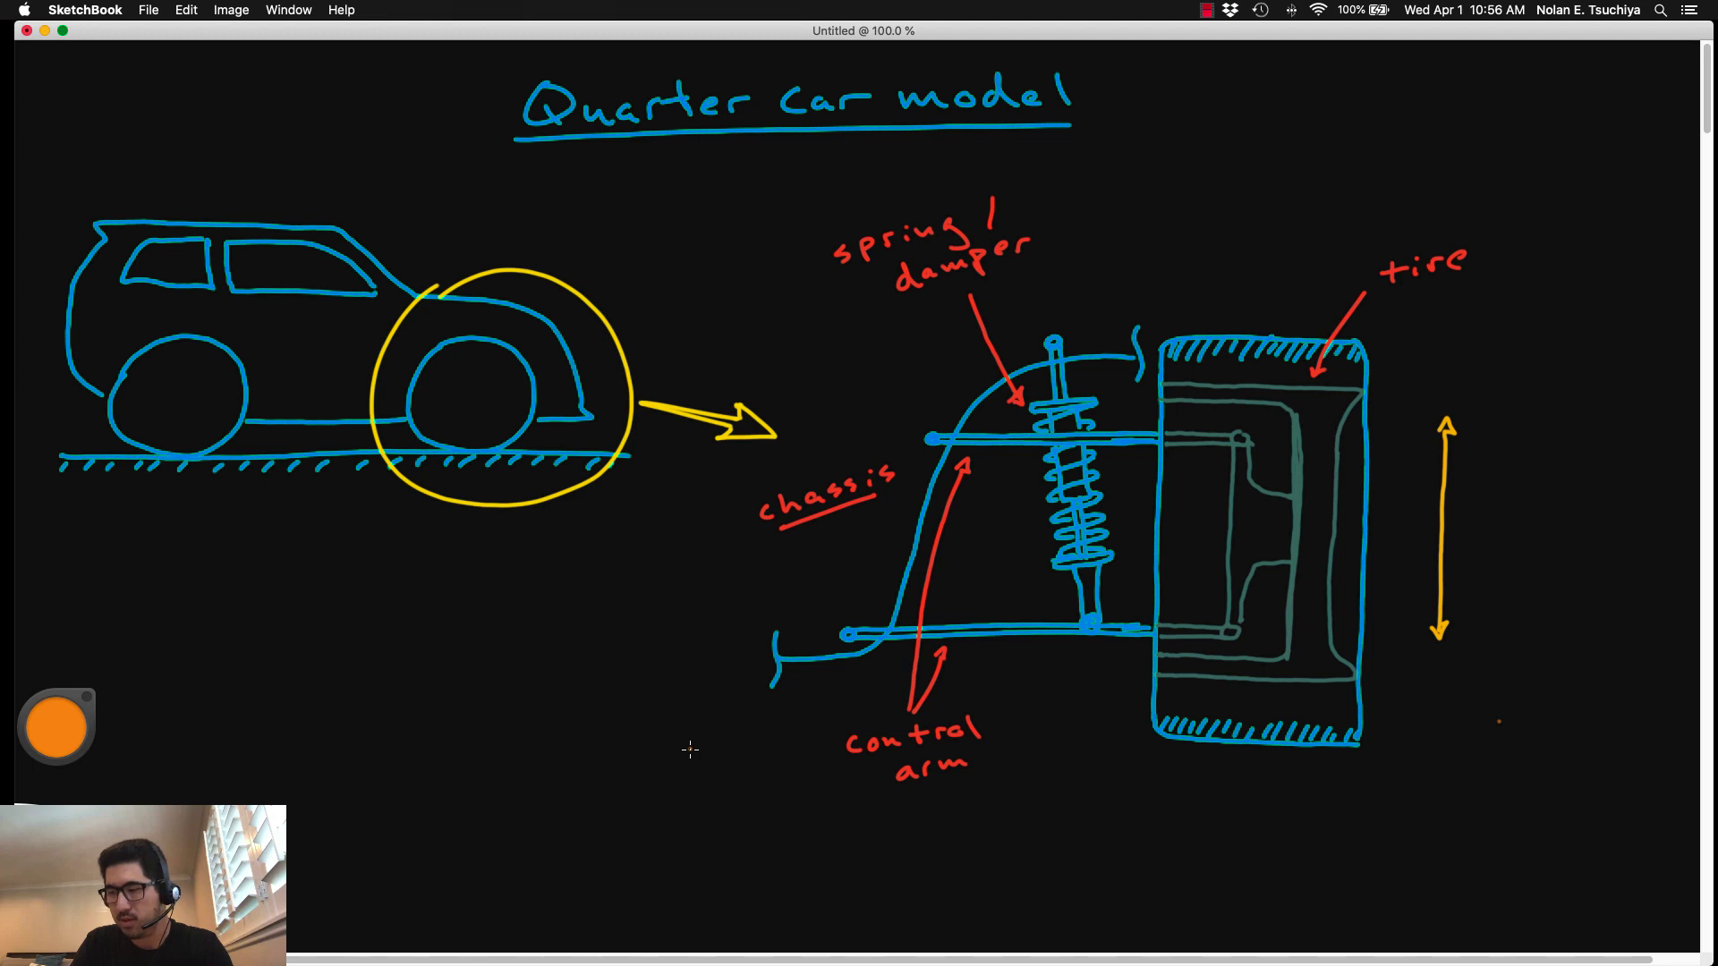
- Draw orange marks: a line under the ground, two arrows at the circled wheel, a line under the diagram, a squiggle below 'chassis'
drag(68, 517, 624, 511)
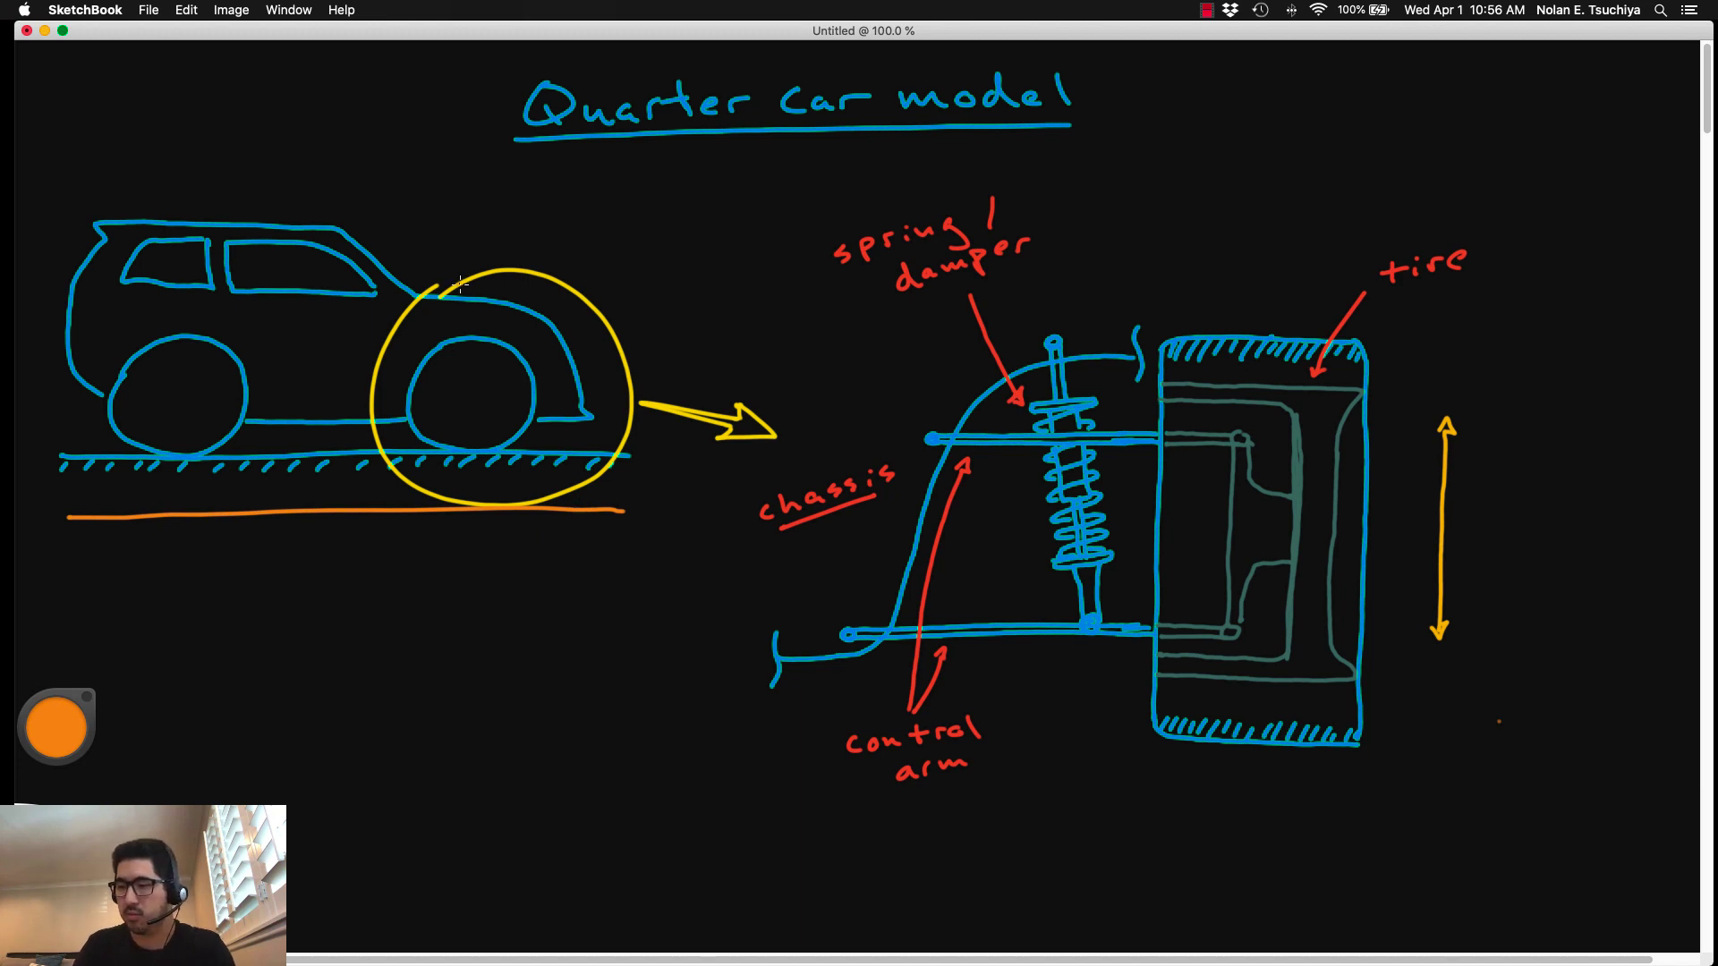
drag(602, 211, 582, 261)
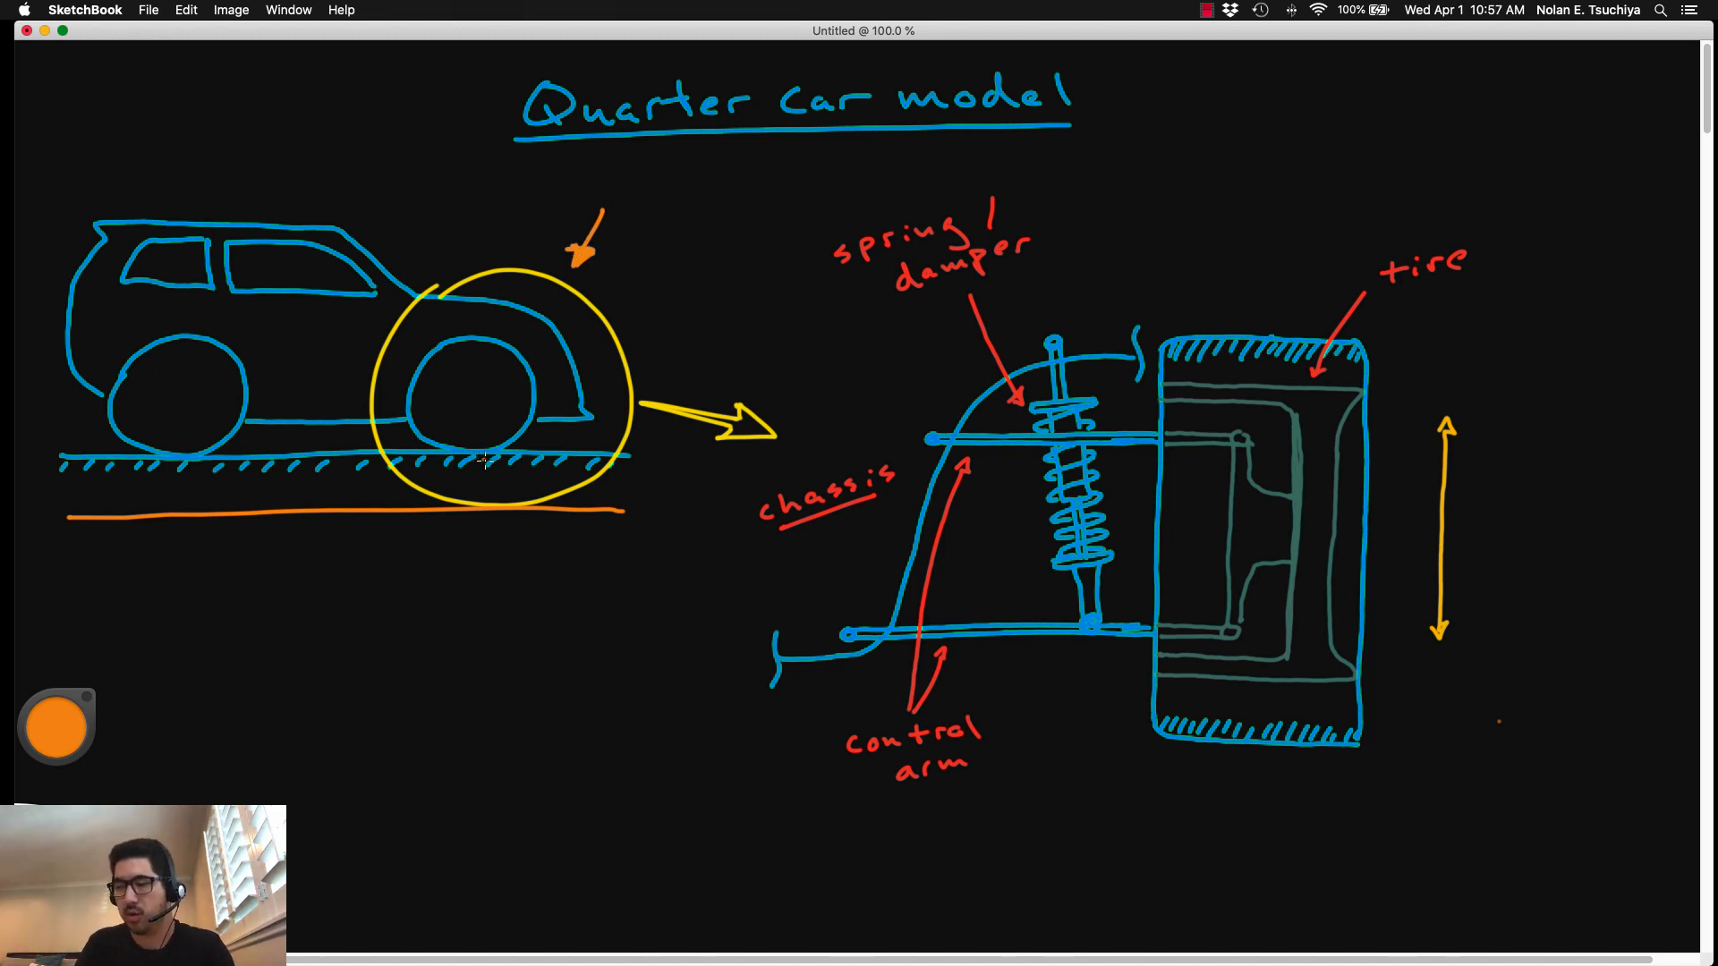
drag(665, 351, 792, 380)
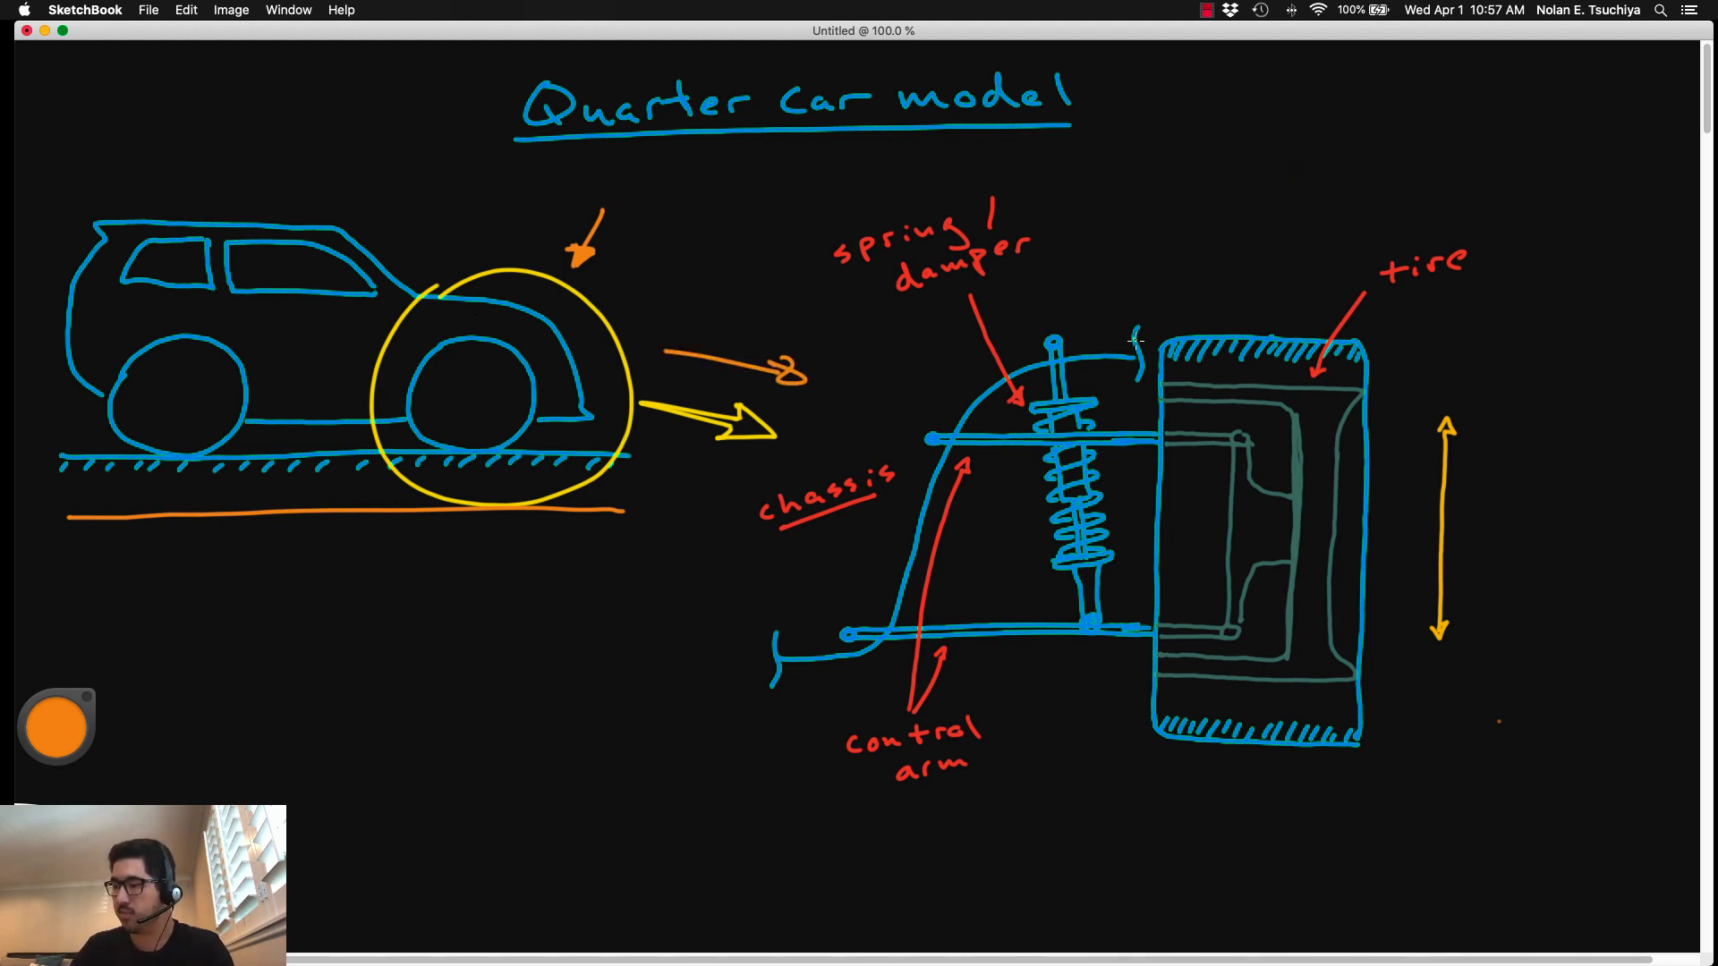
drag(734, 823, 1443, 816)
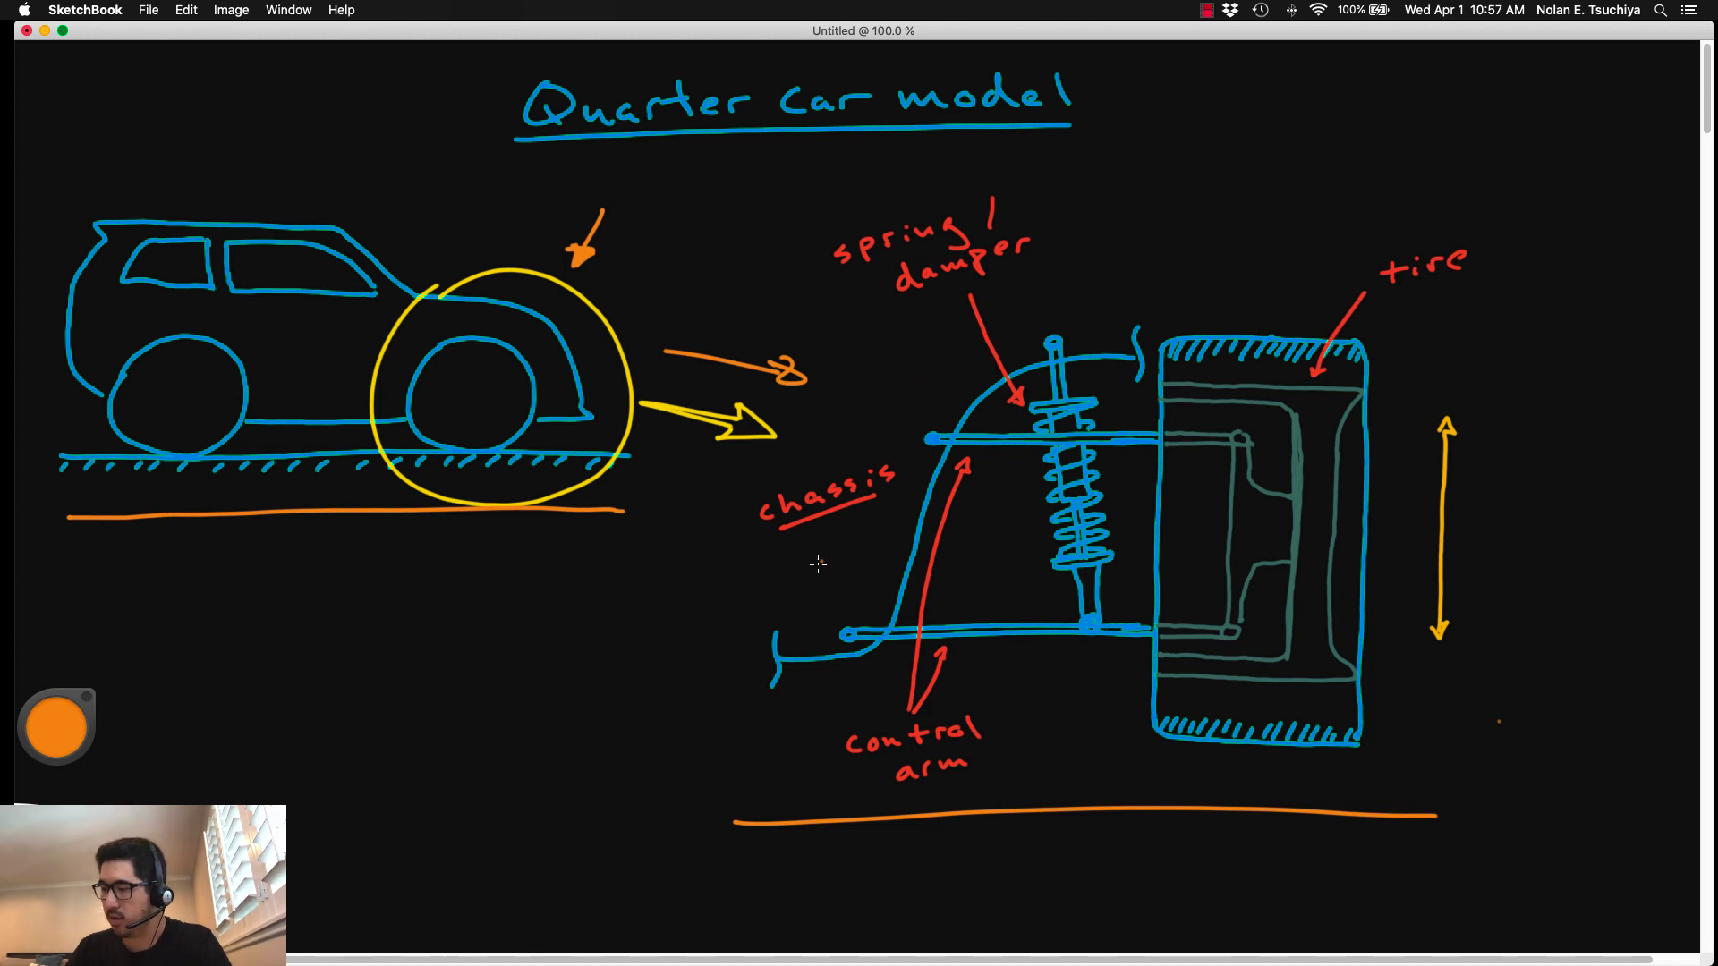
drag(778, 591, 893, 528)
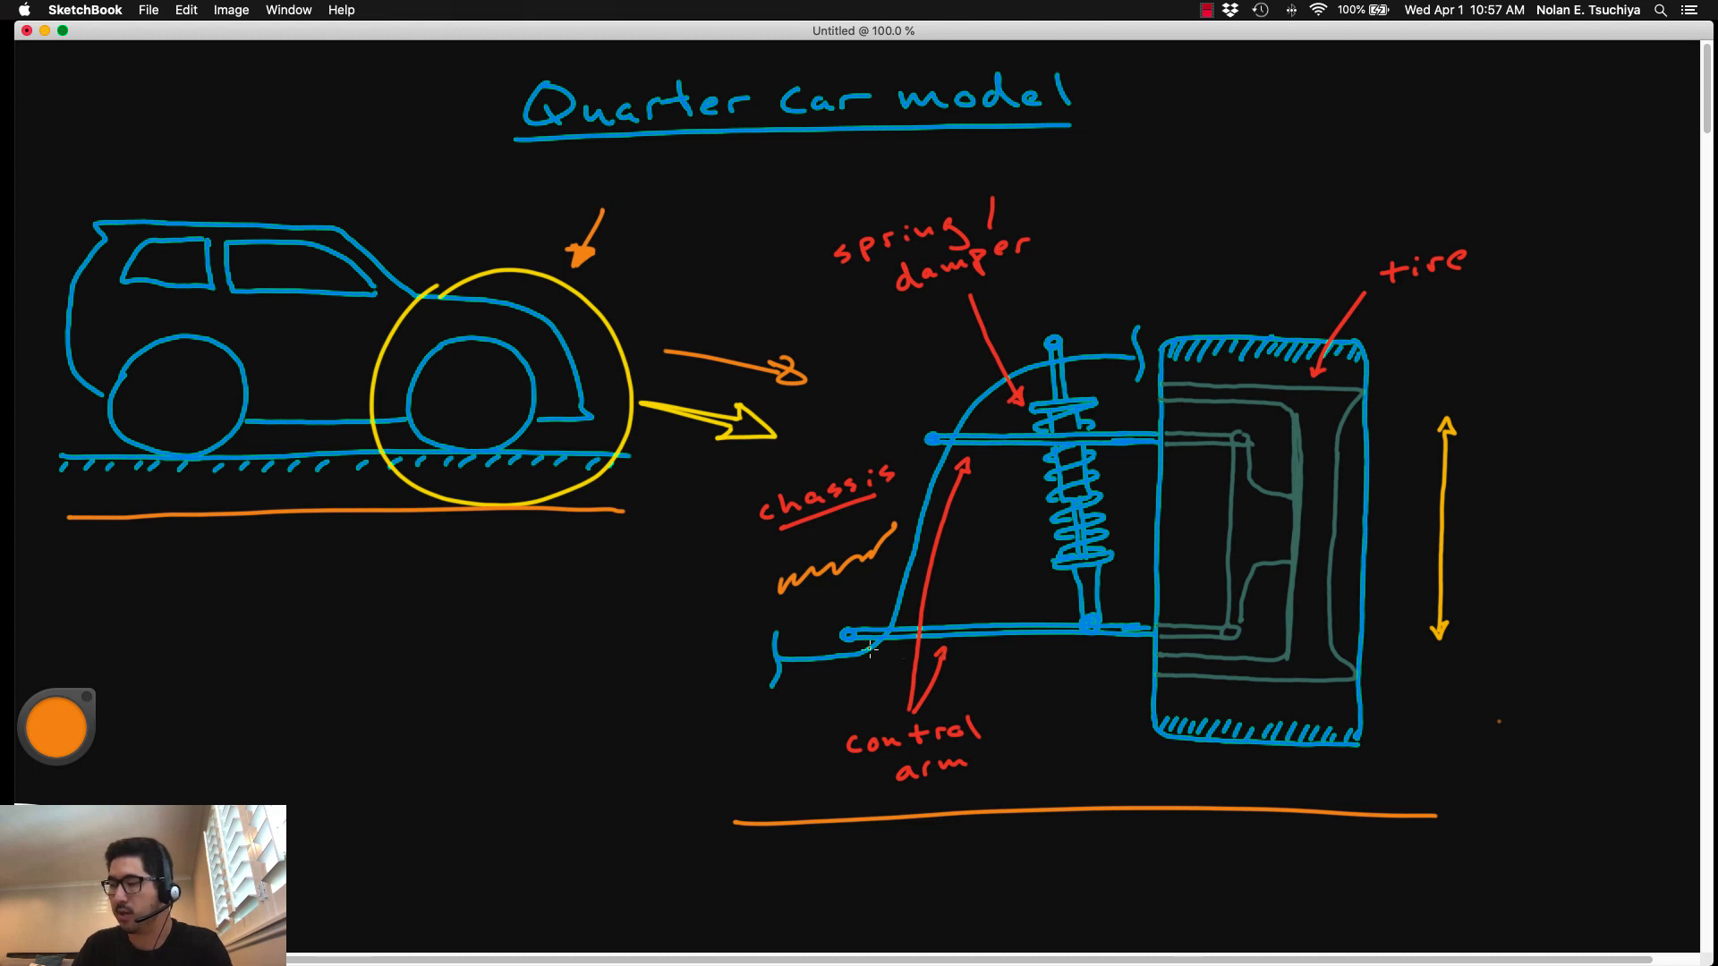
- Draw orange up/down arrows beside the tire, a zigzag above the spring/damper, and an arrow at the tire base
drag(1485, 456, 1487, 413)
drag(1480, 617, 1491, 645)
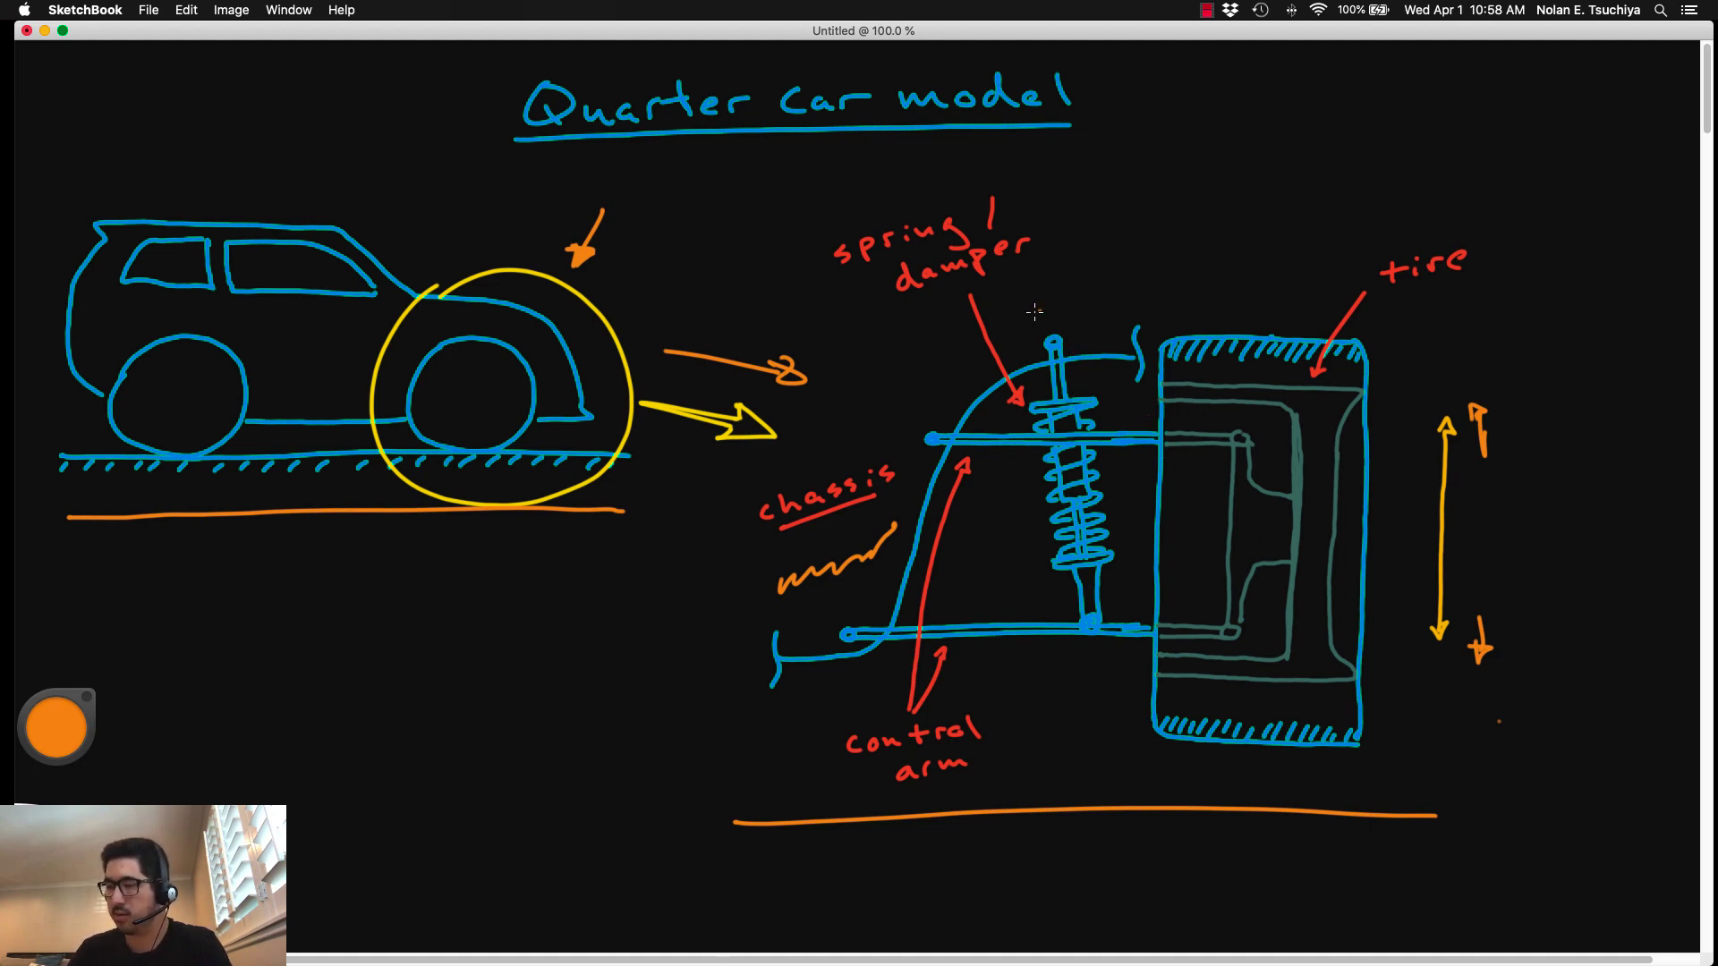
drag(1021, 310, 1093, 305)
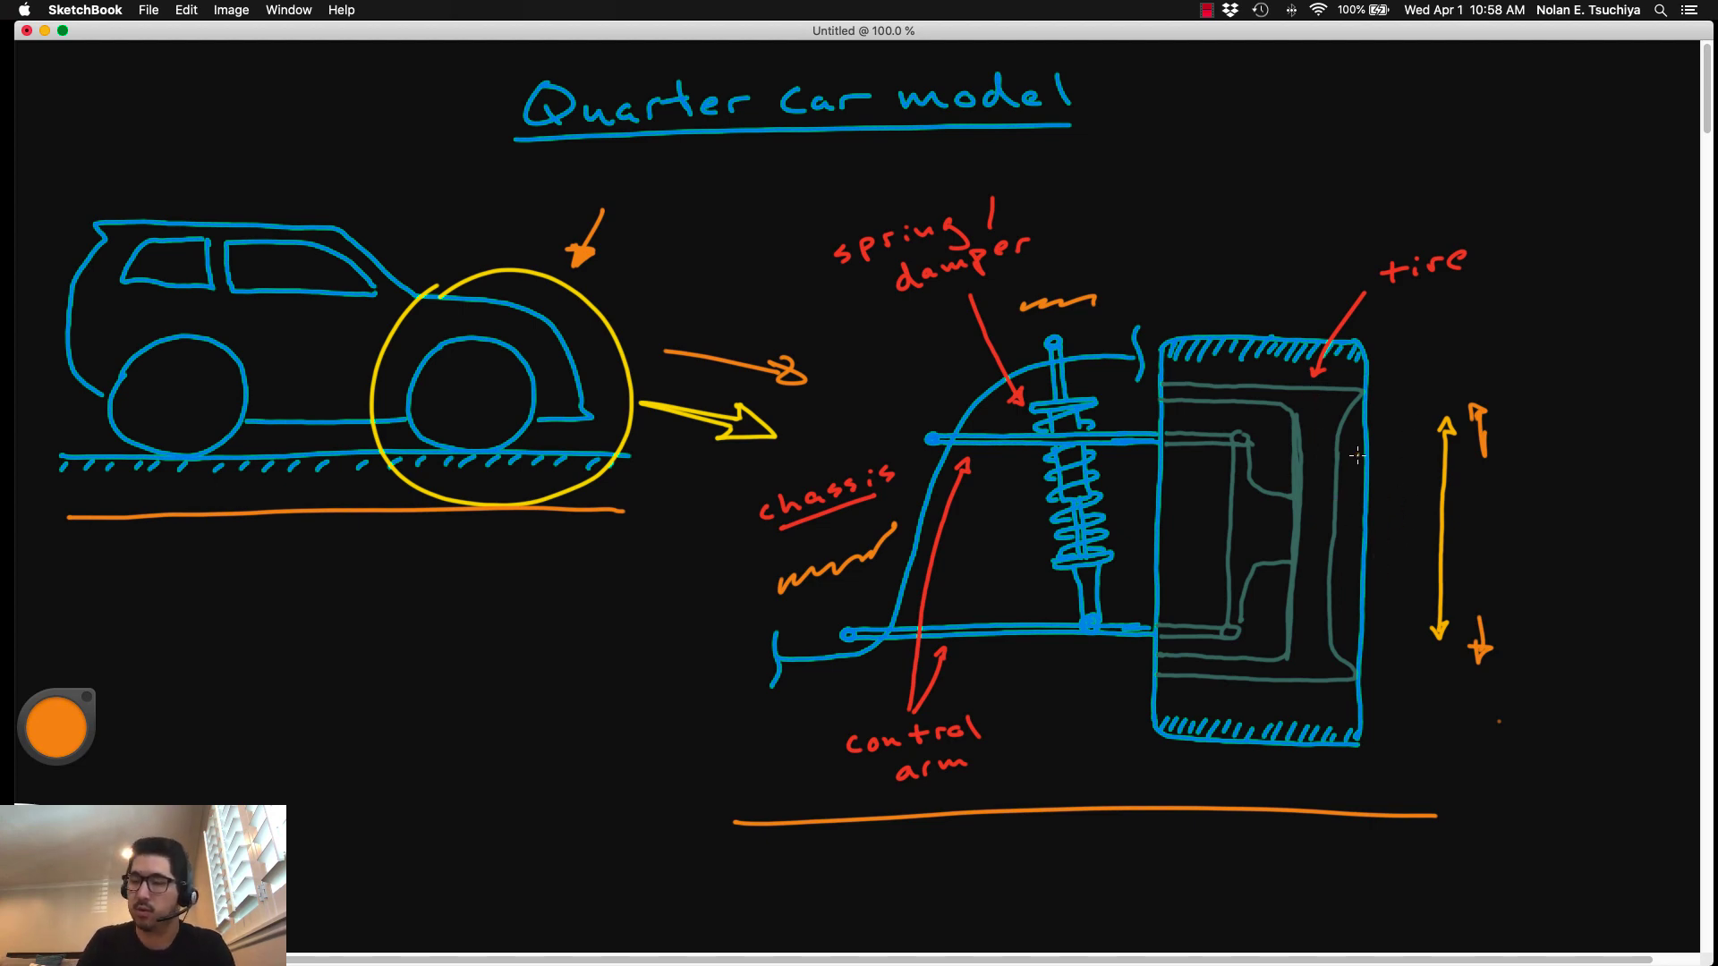
mouse_move(1452, 717)
mouse_down()
mouse_move(1307, 712)
mouse_move(1358, 699)
mouse_up()
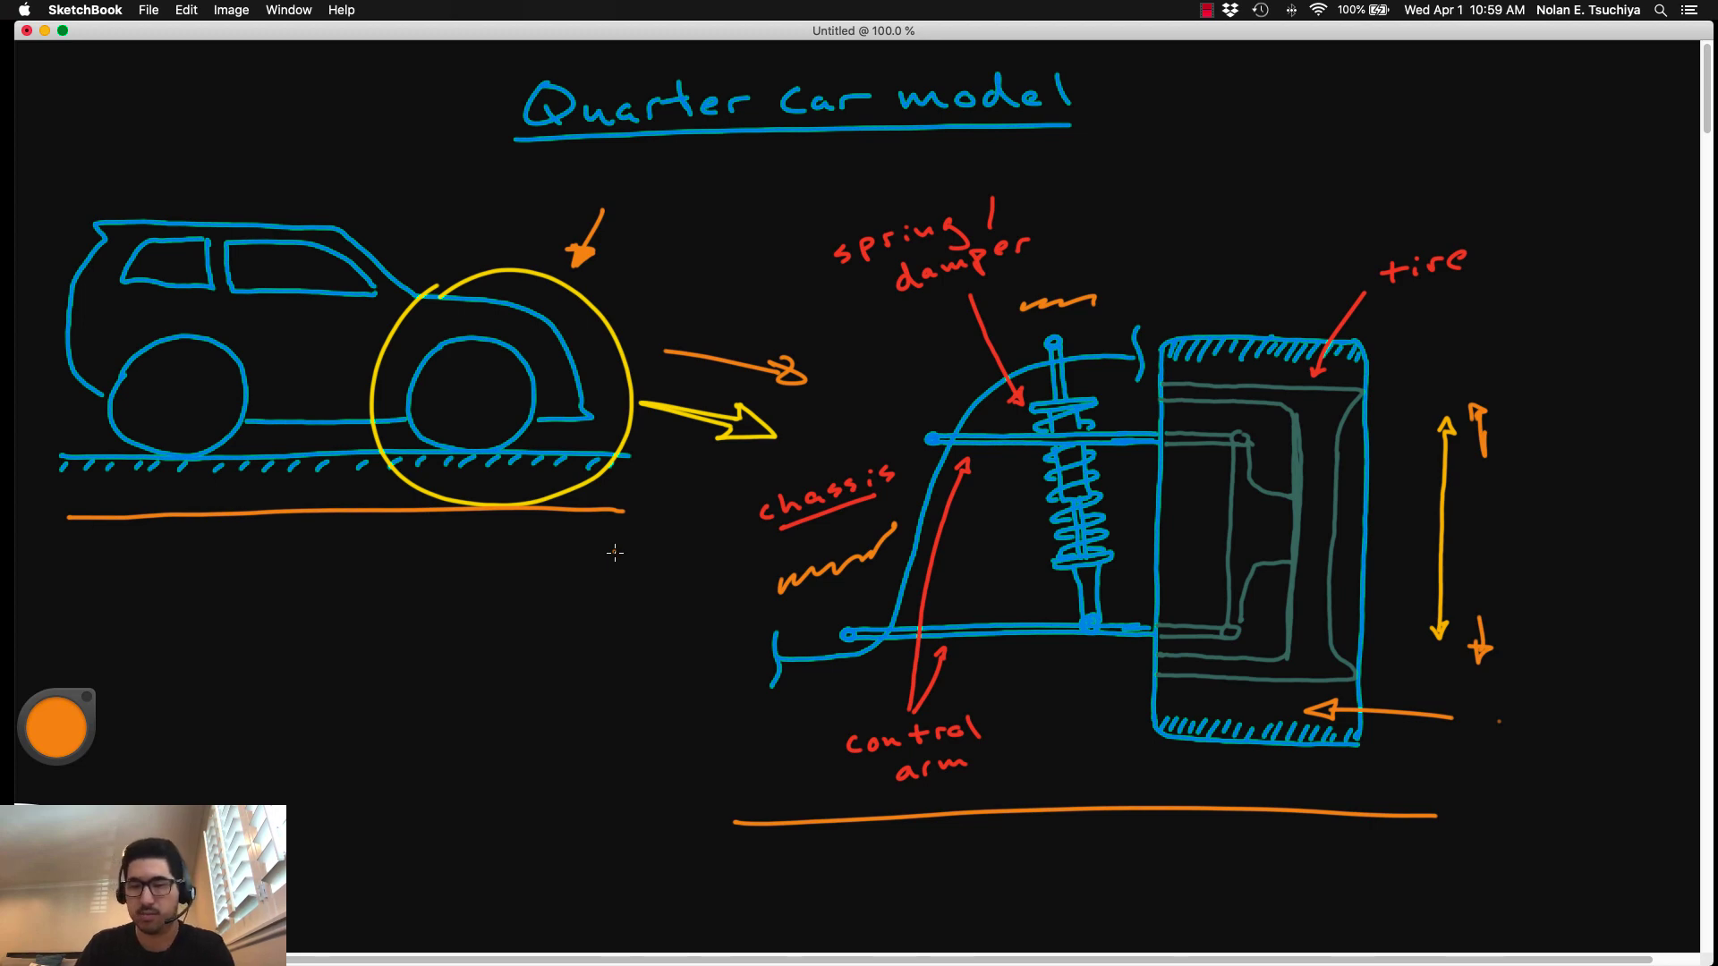
key(space)
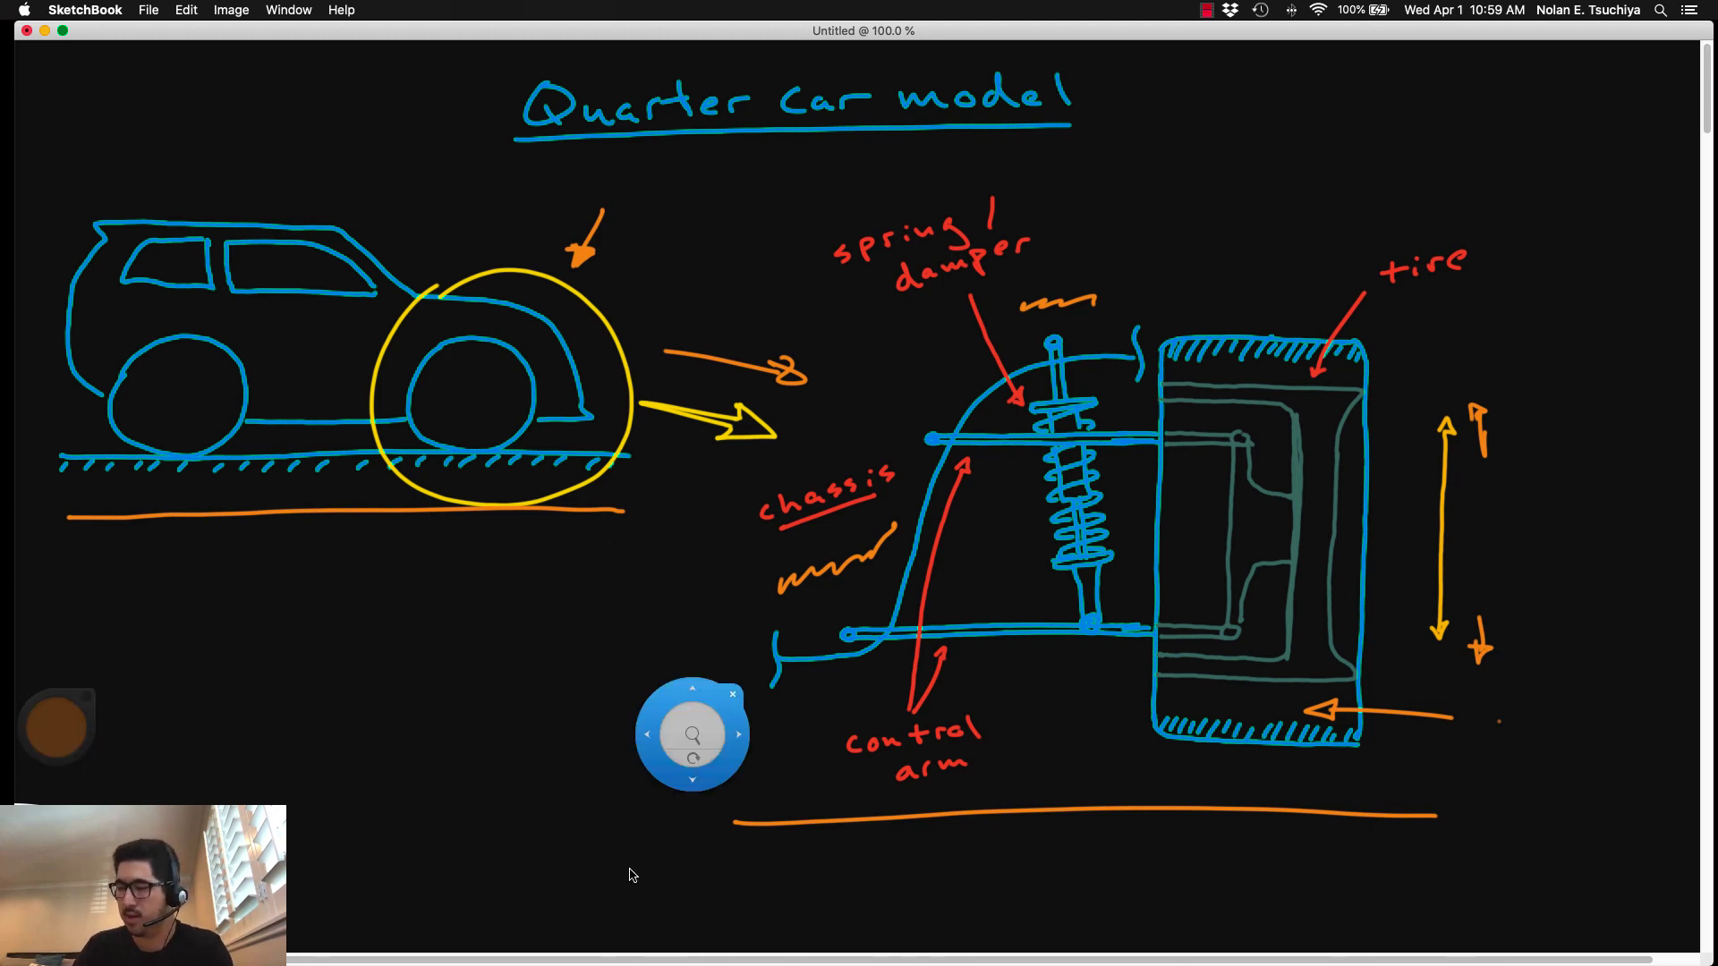
- Pan to the Model diagram, bracket the whole system, and underline mc and mt
mouse_move(633, 874)
mouse_down()
mouse_move(671, 146)
mouse_move(629, 131)
mouse_move(631, 106)
mouse_up()
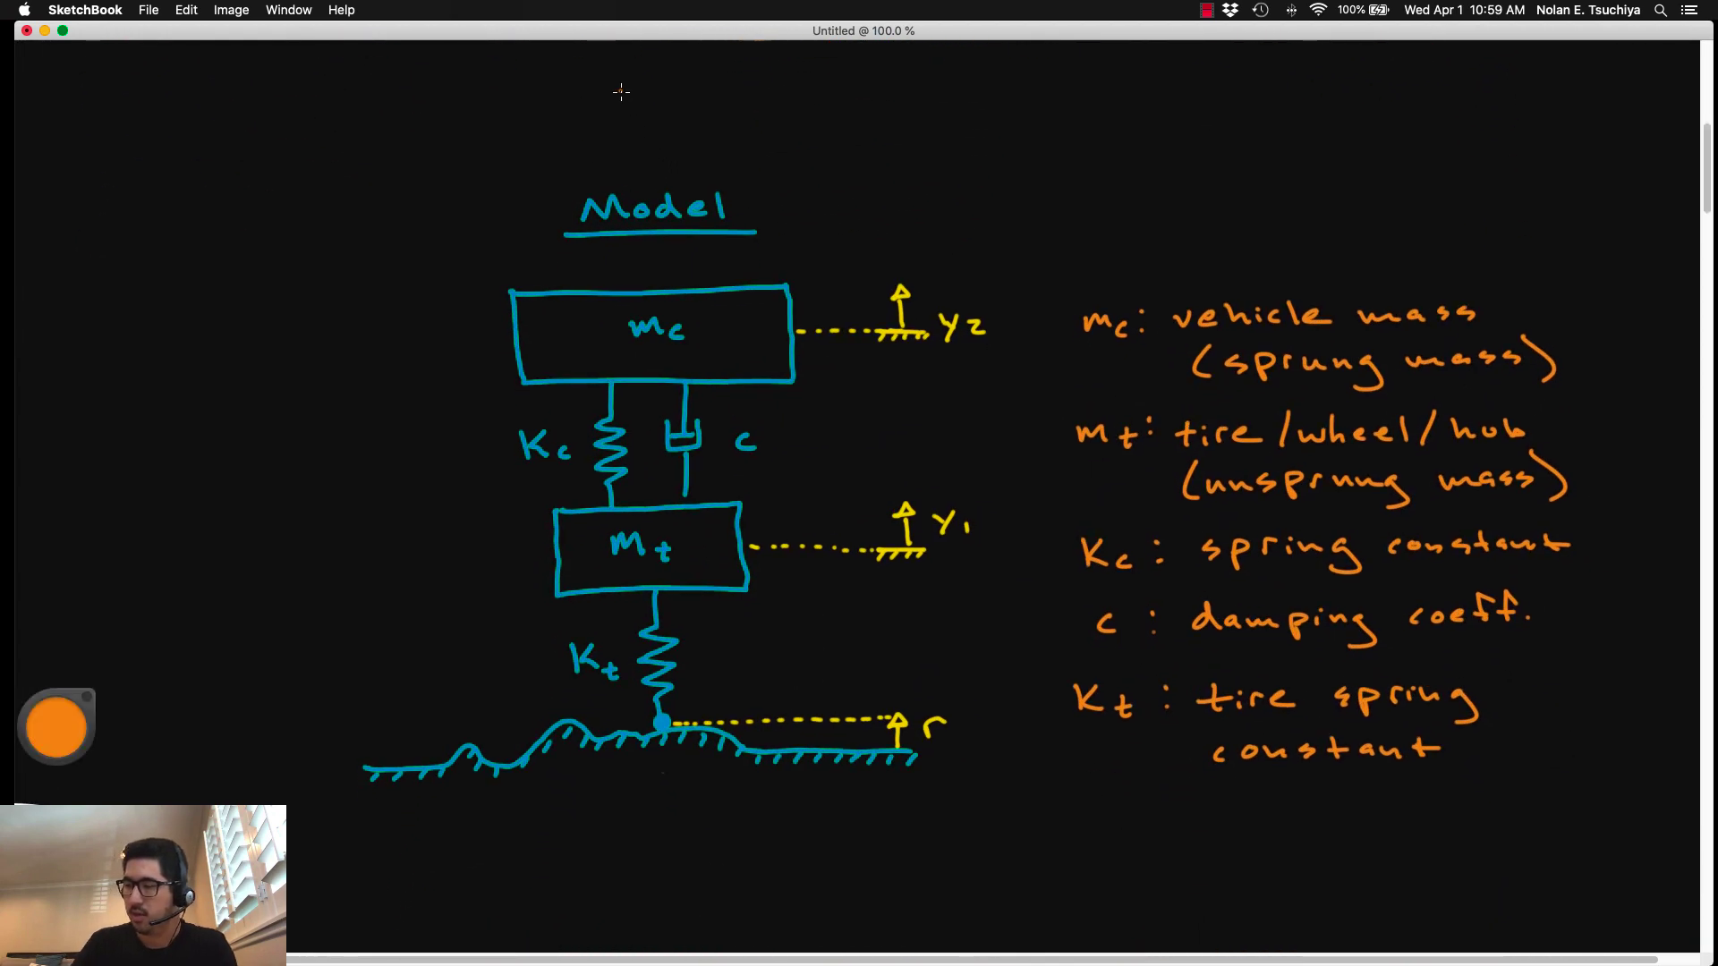
mouse_move(480, 260)
mouse_down()
mouse_move(439, 262)
mouse_move(460, 703)
mouse_up()
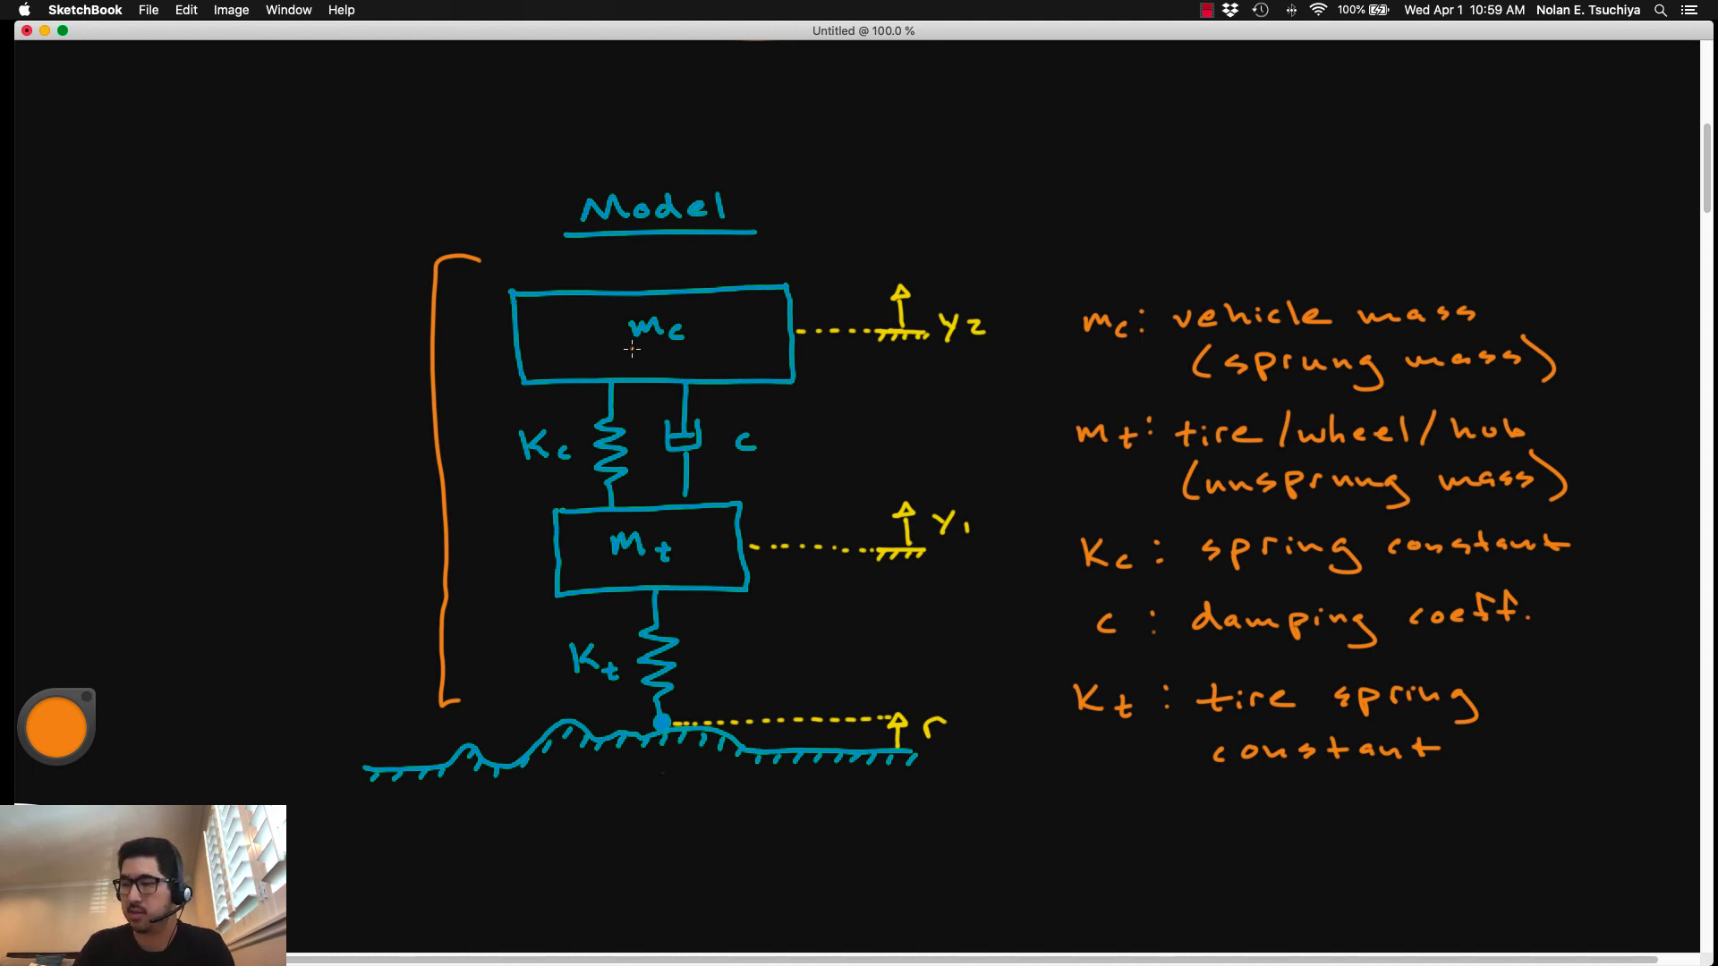
drag(624, 353, 691, 352)
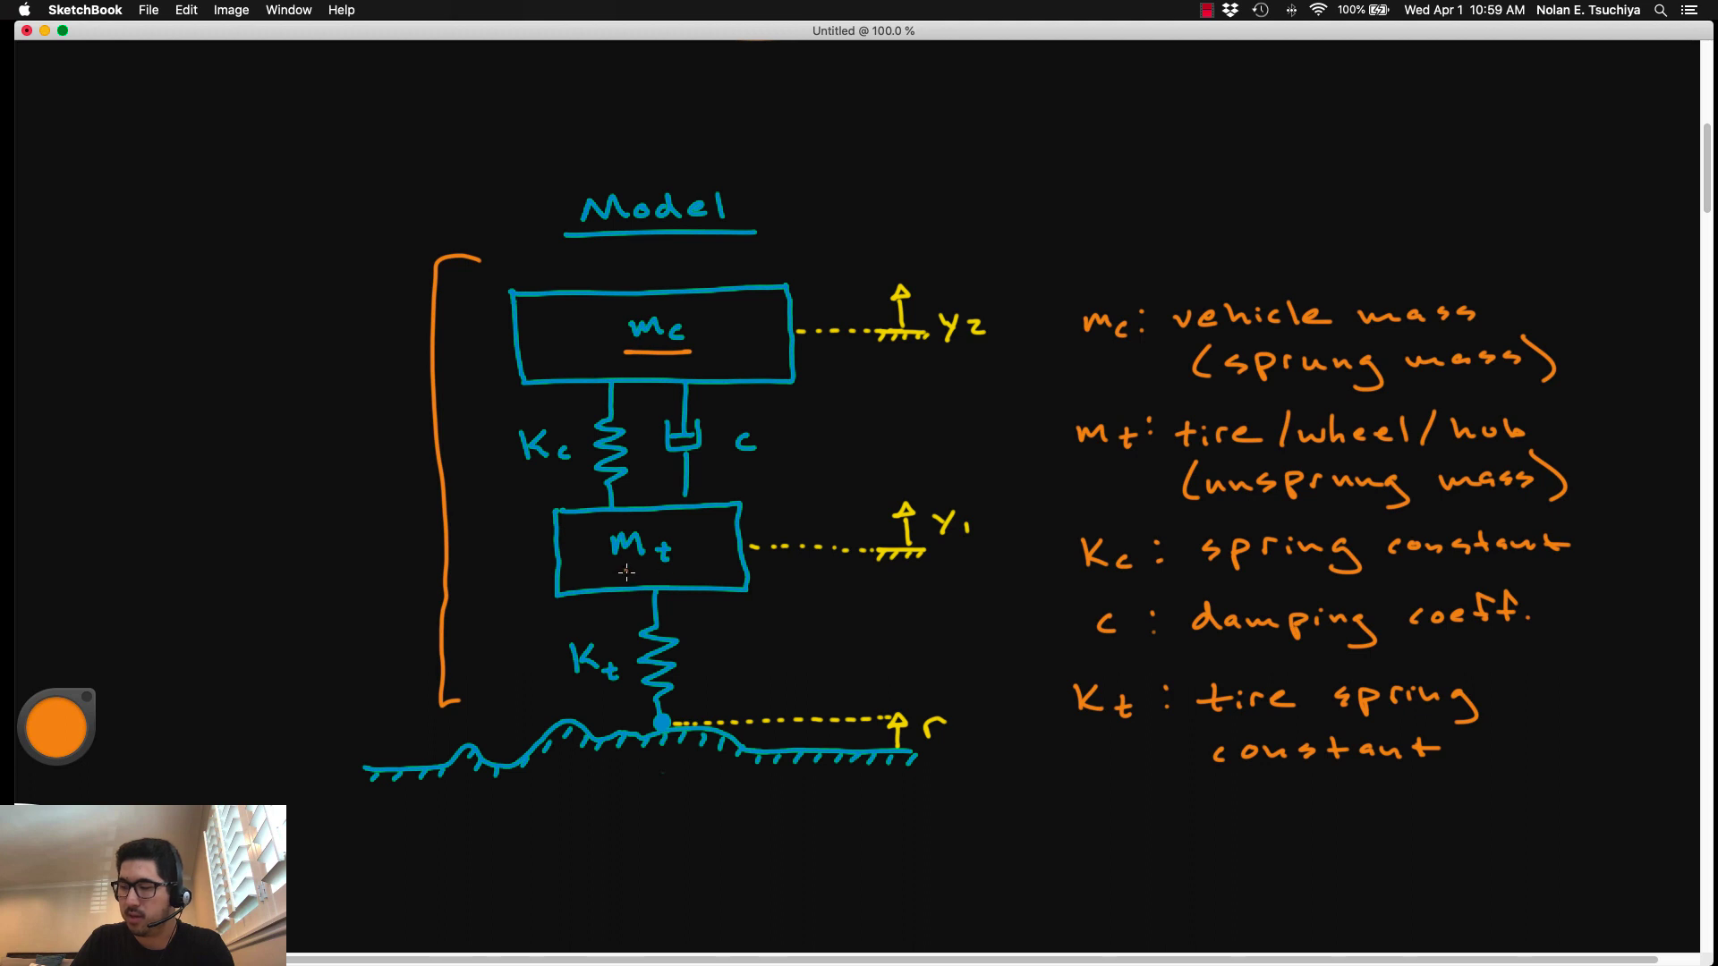
drag(607, 574, 680, 574)
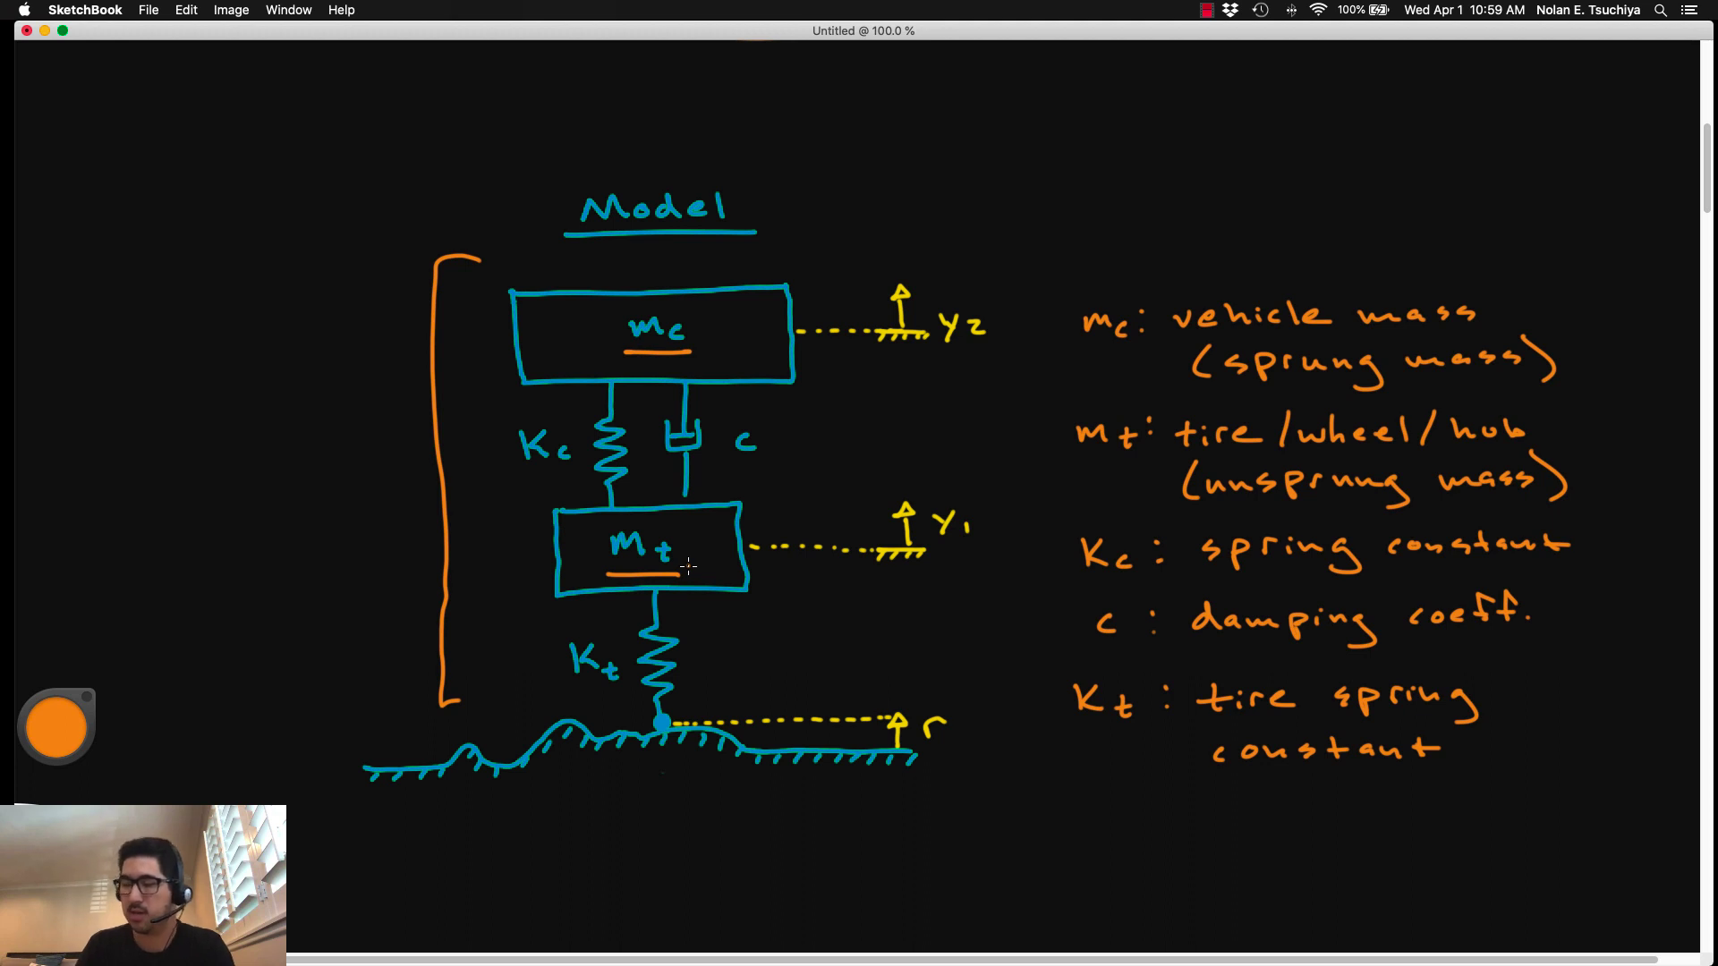
- Brace the spring and damper, label the road as ground, and bracket the definitions list
drag(795, 383, 807, 484)
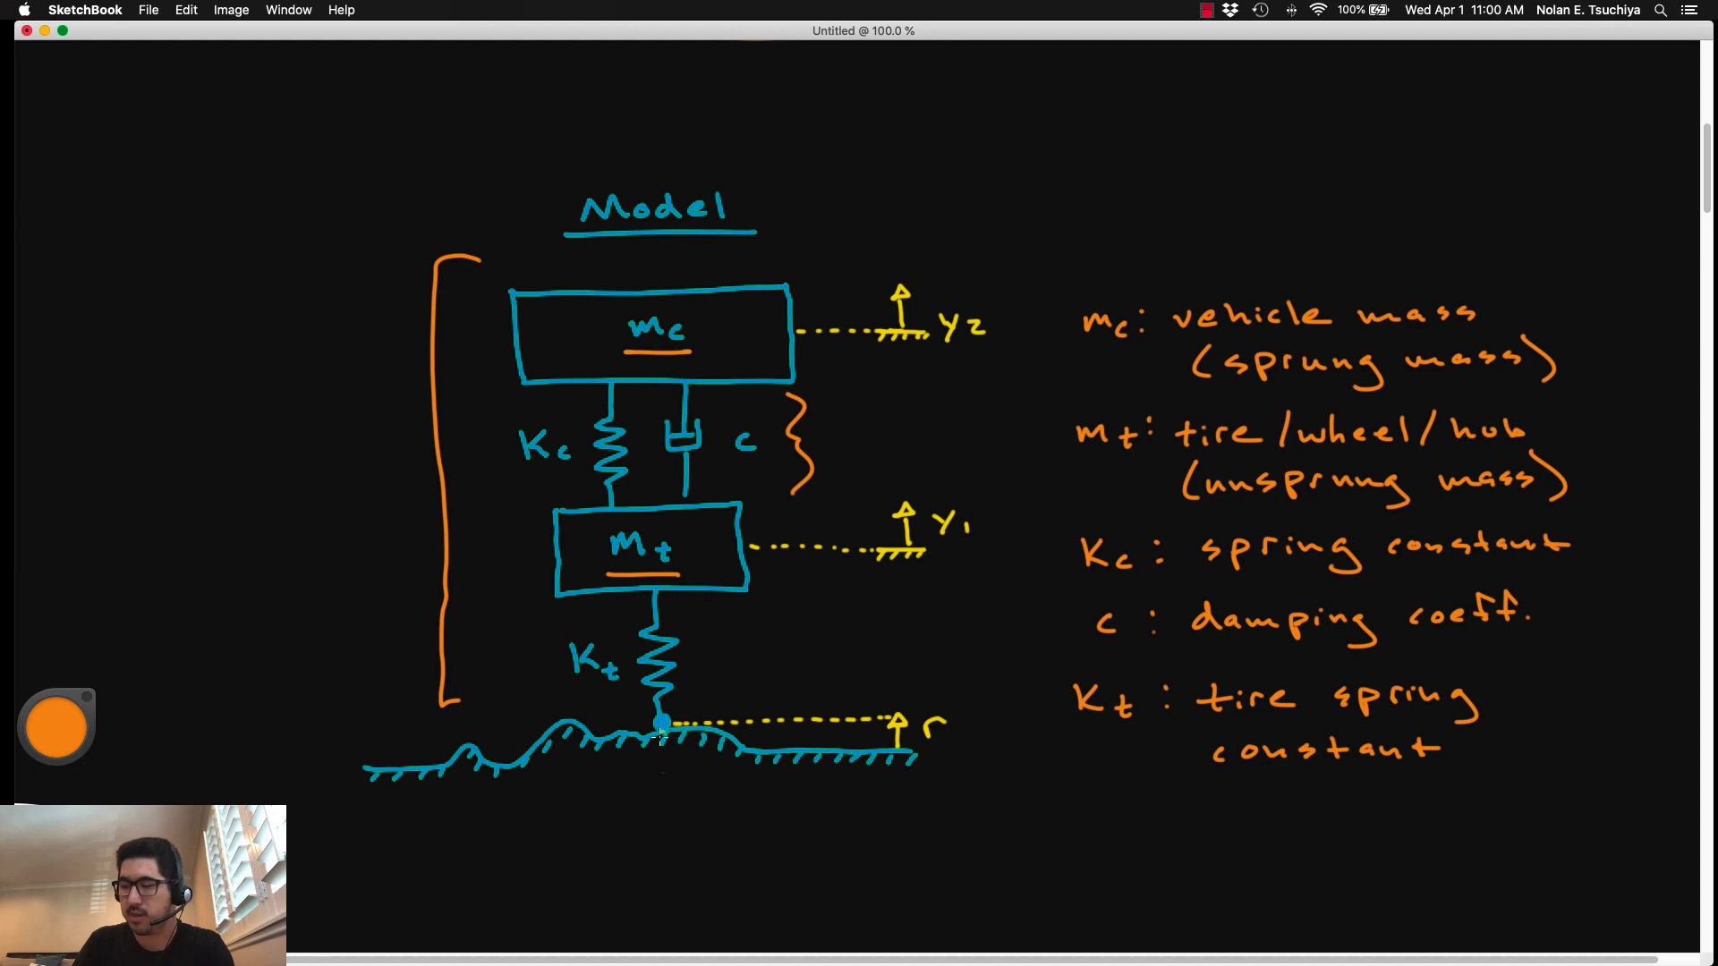
mouse_move(422, 815)
mouse_down()
mouse_move(394, 850)
mouse_move(439, 819)
mouse_move(428, 869)
mouse_move(466, 850)
mouse_move(557, 850)
mouse_up()
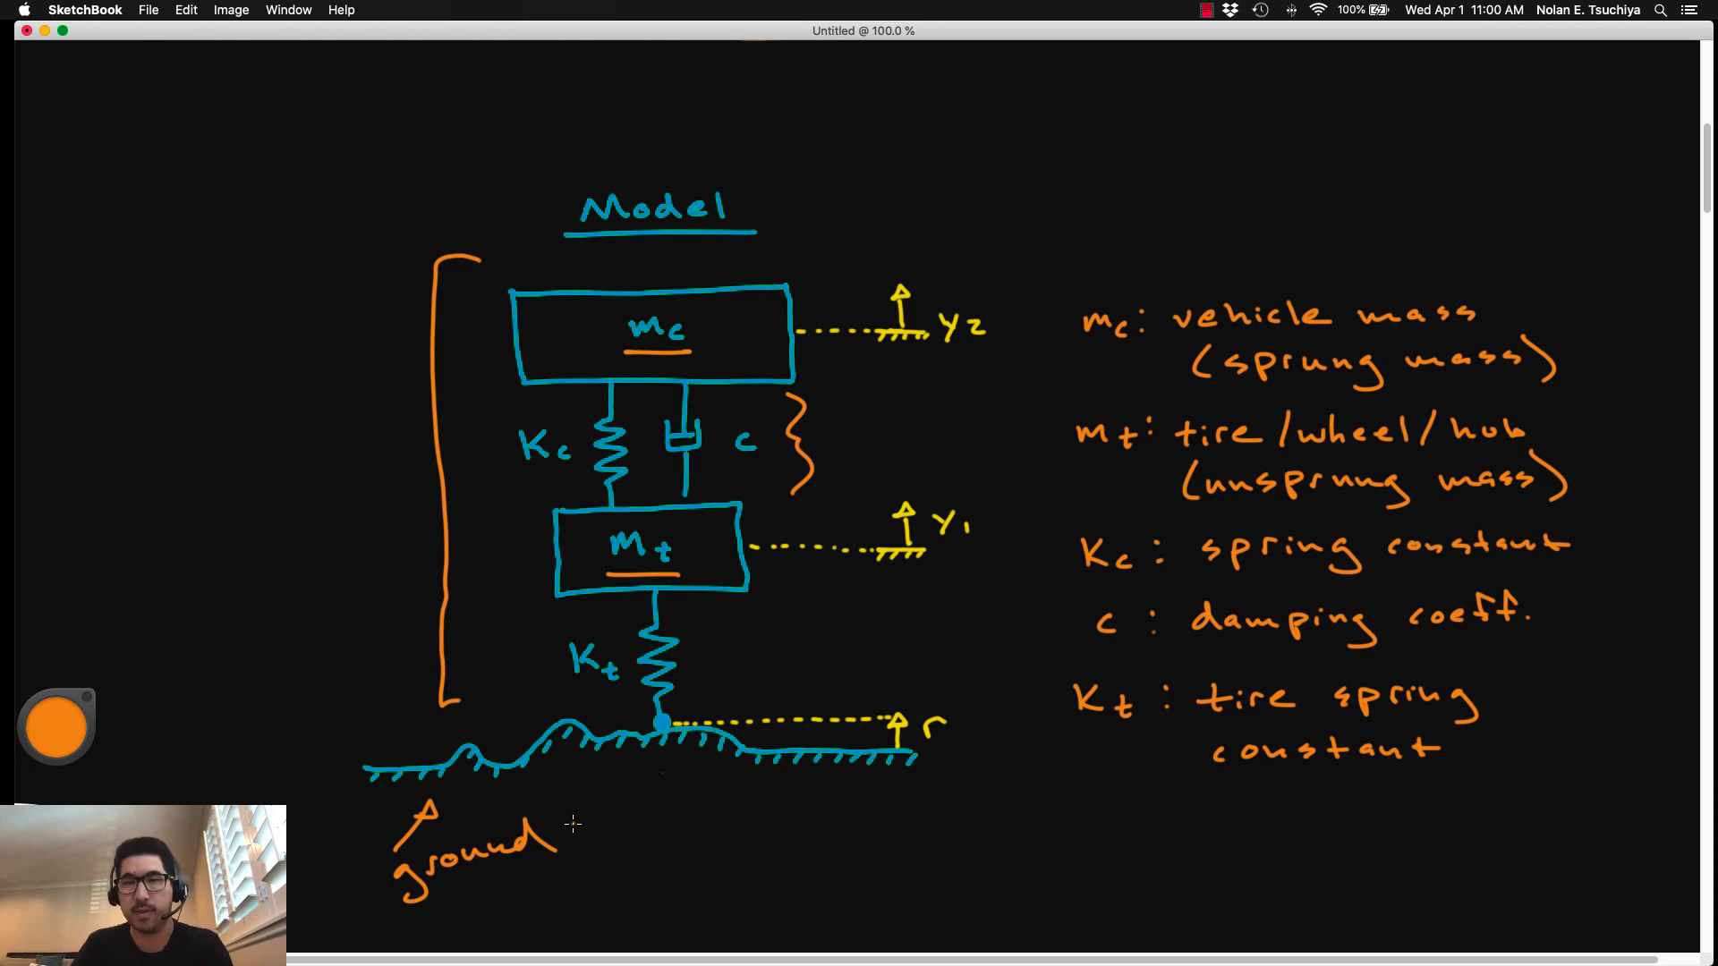
mouse_move(1066, 273)
mouse_down()
mouse_move(1045, 352)
mouse_move(1056, 761)
mouse_move(1089, 772)
mouse_up()
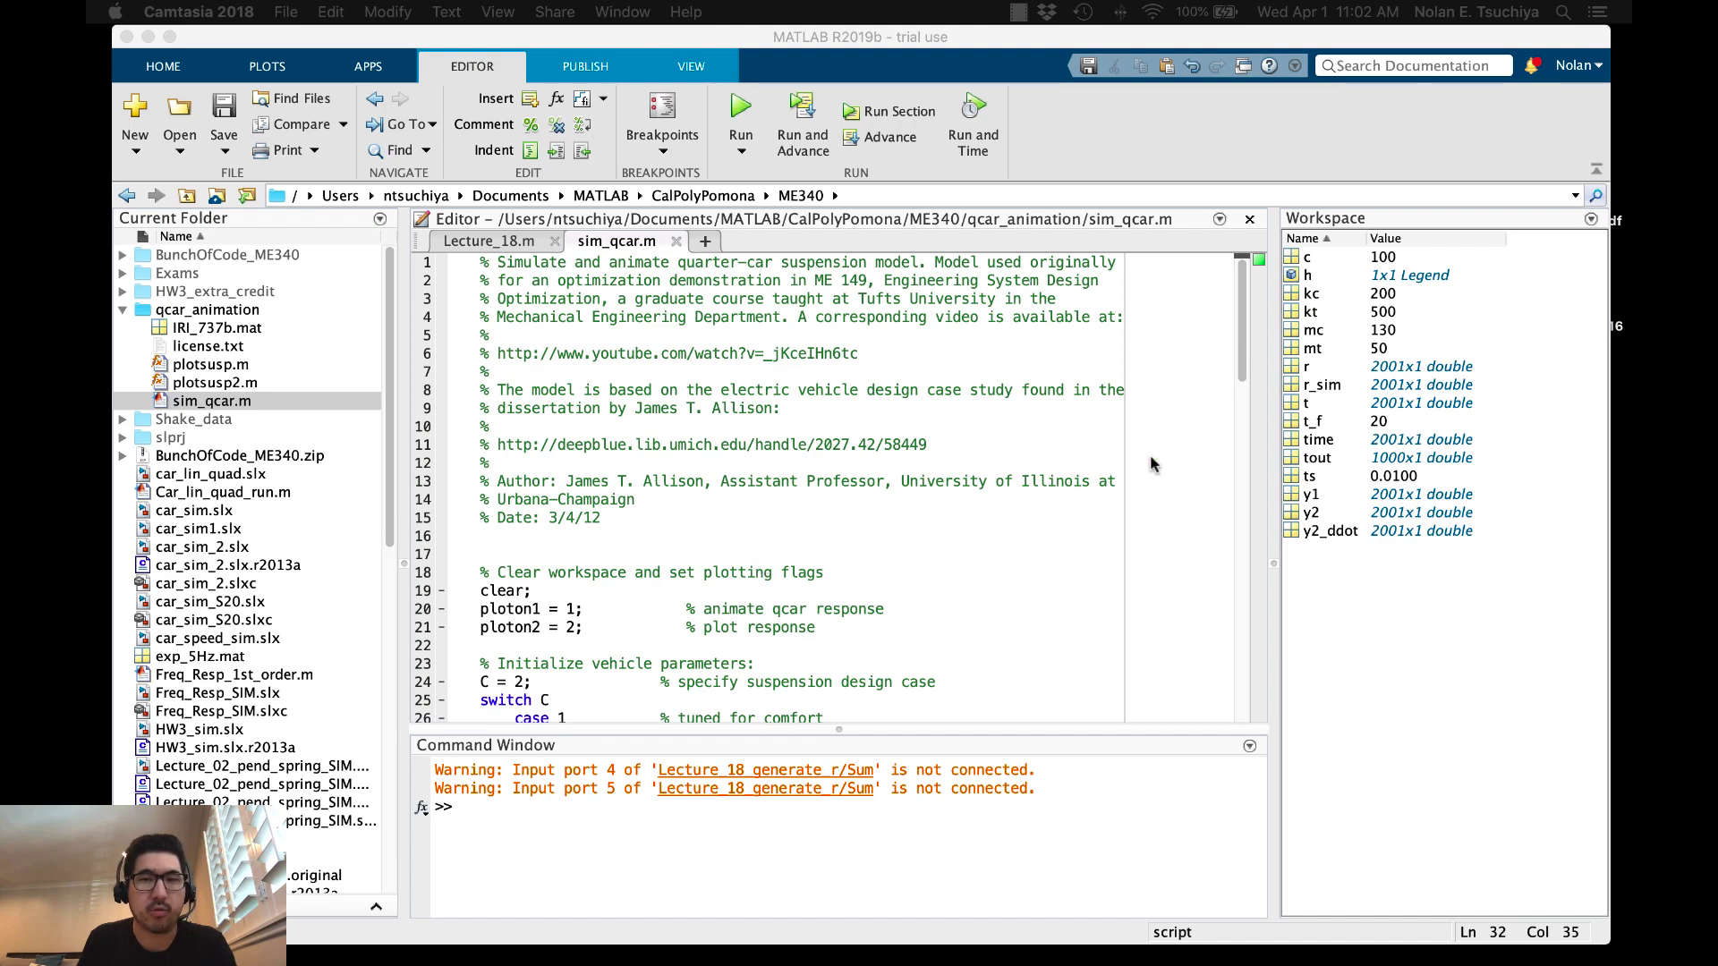
scroll(765, 500, down, 3)
scroll(765, 499, up, 3)
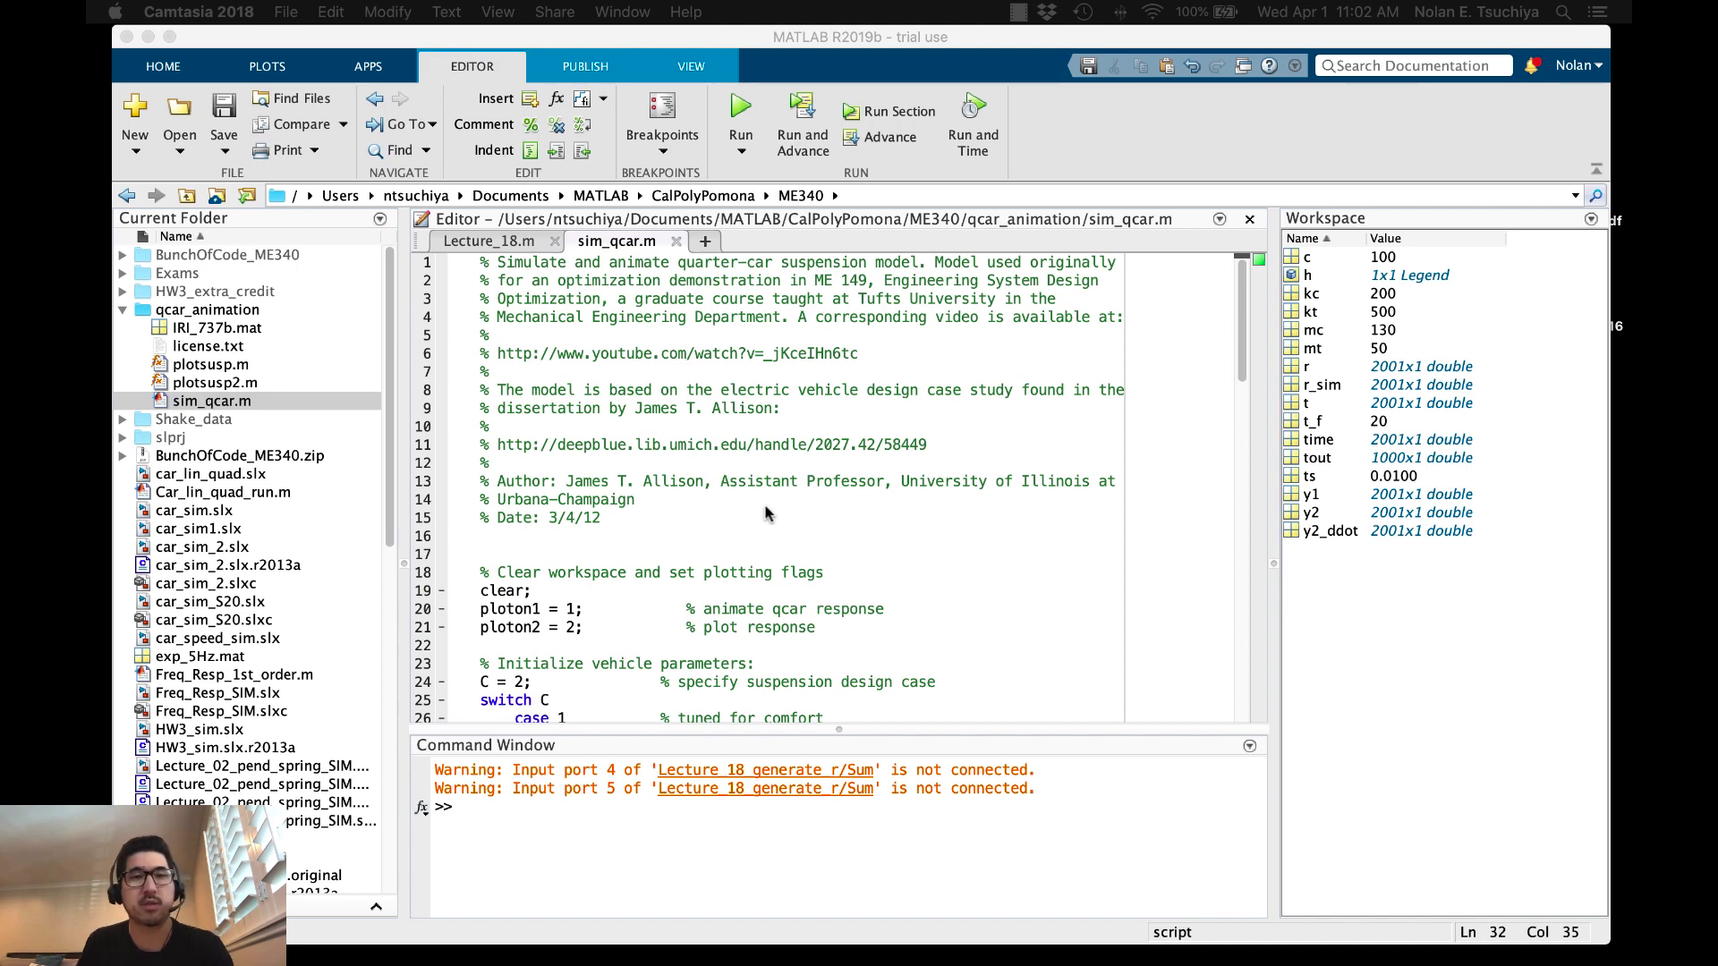
scroll(810, 503, down, 4)
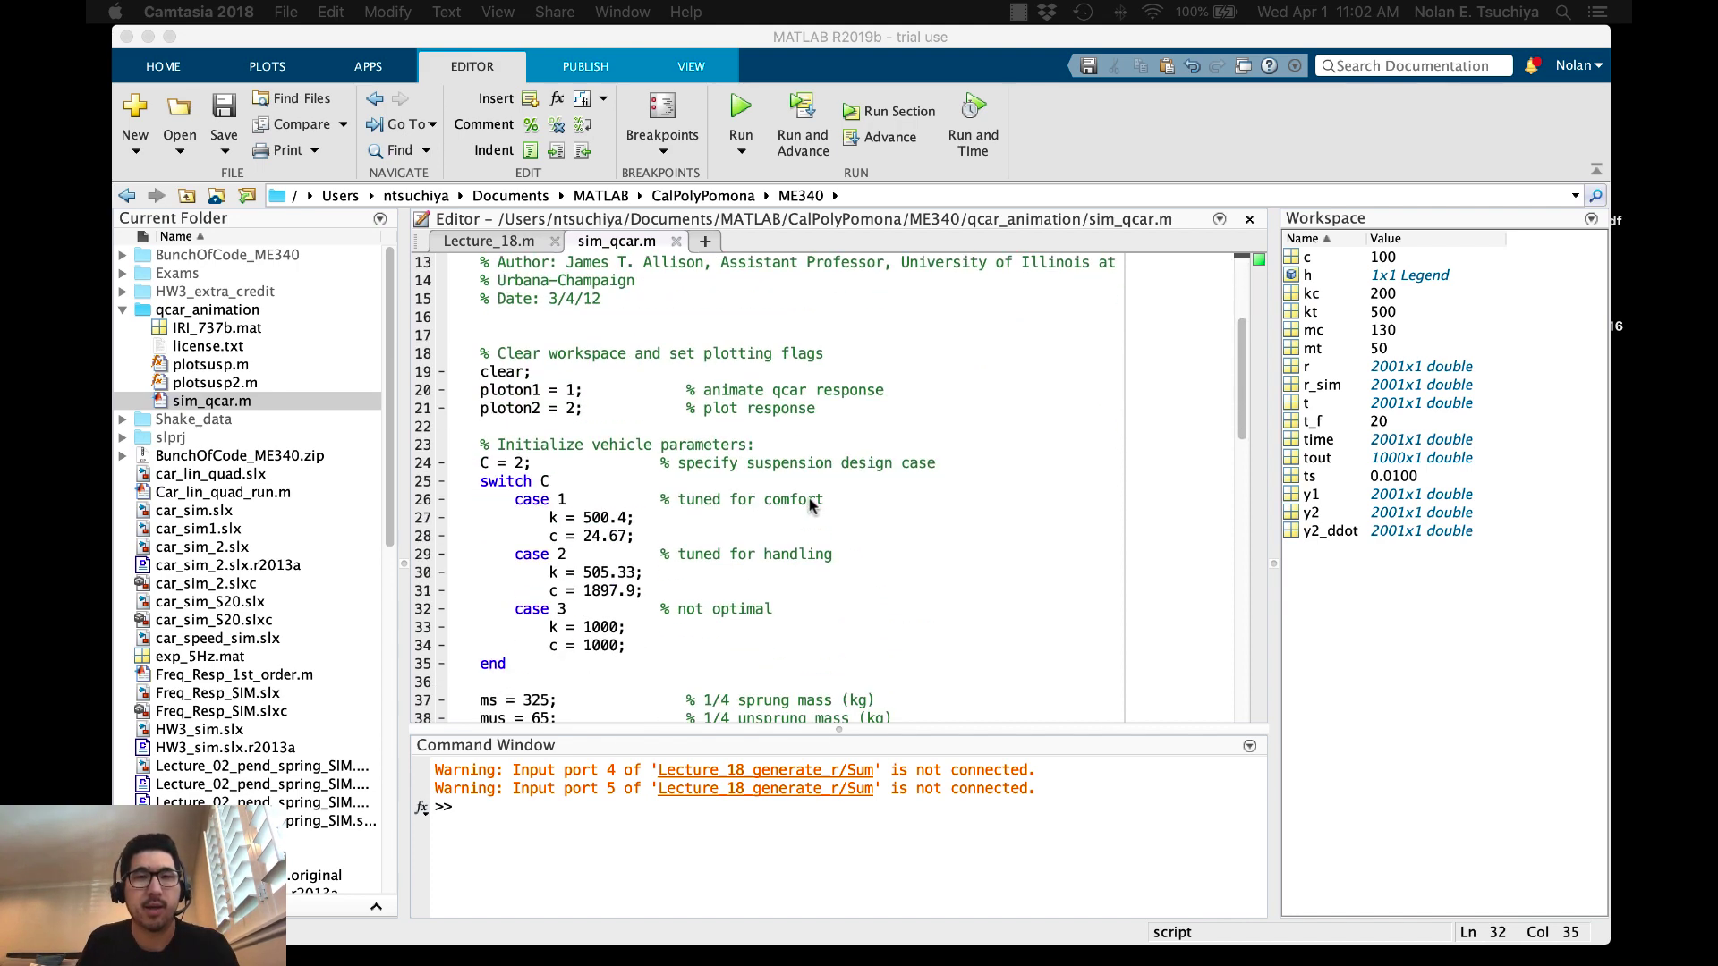
scroll(810, 503, down, 2)
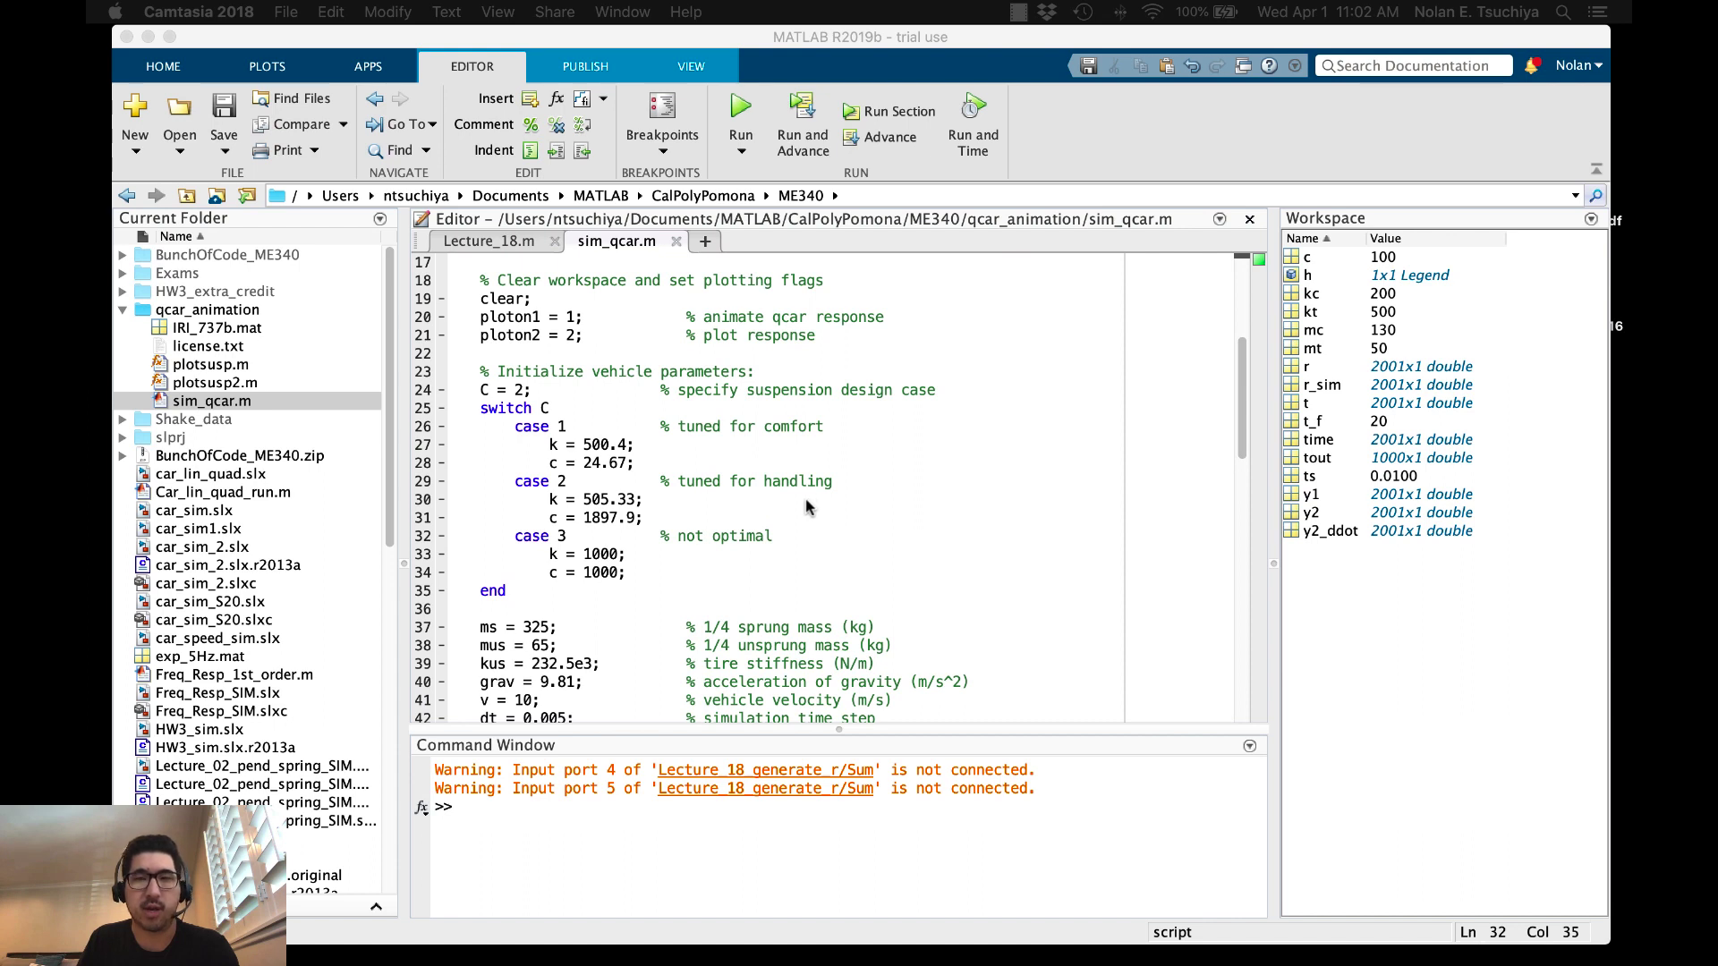
scroll(808, 507, up, 1)
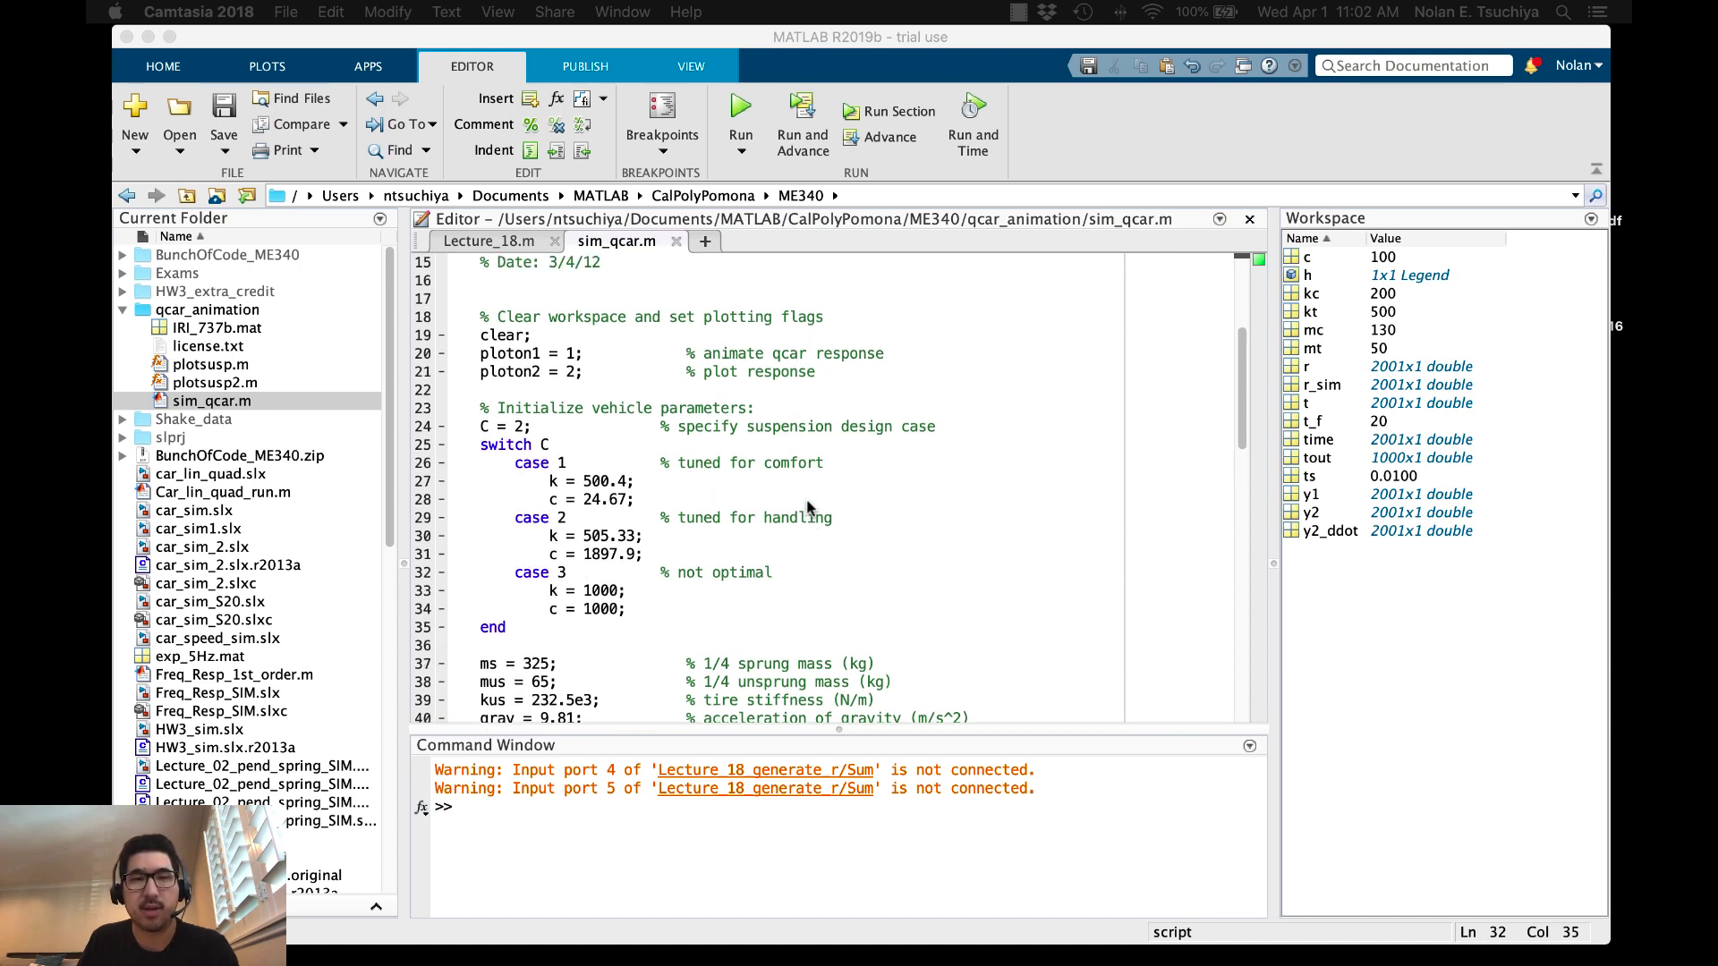
scroll(808, 507, up, 2)
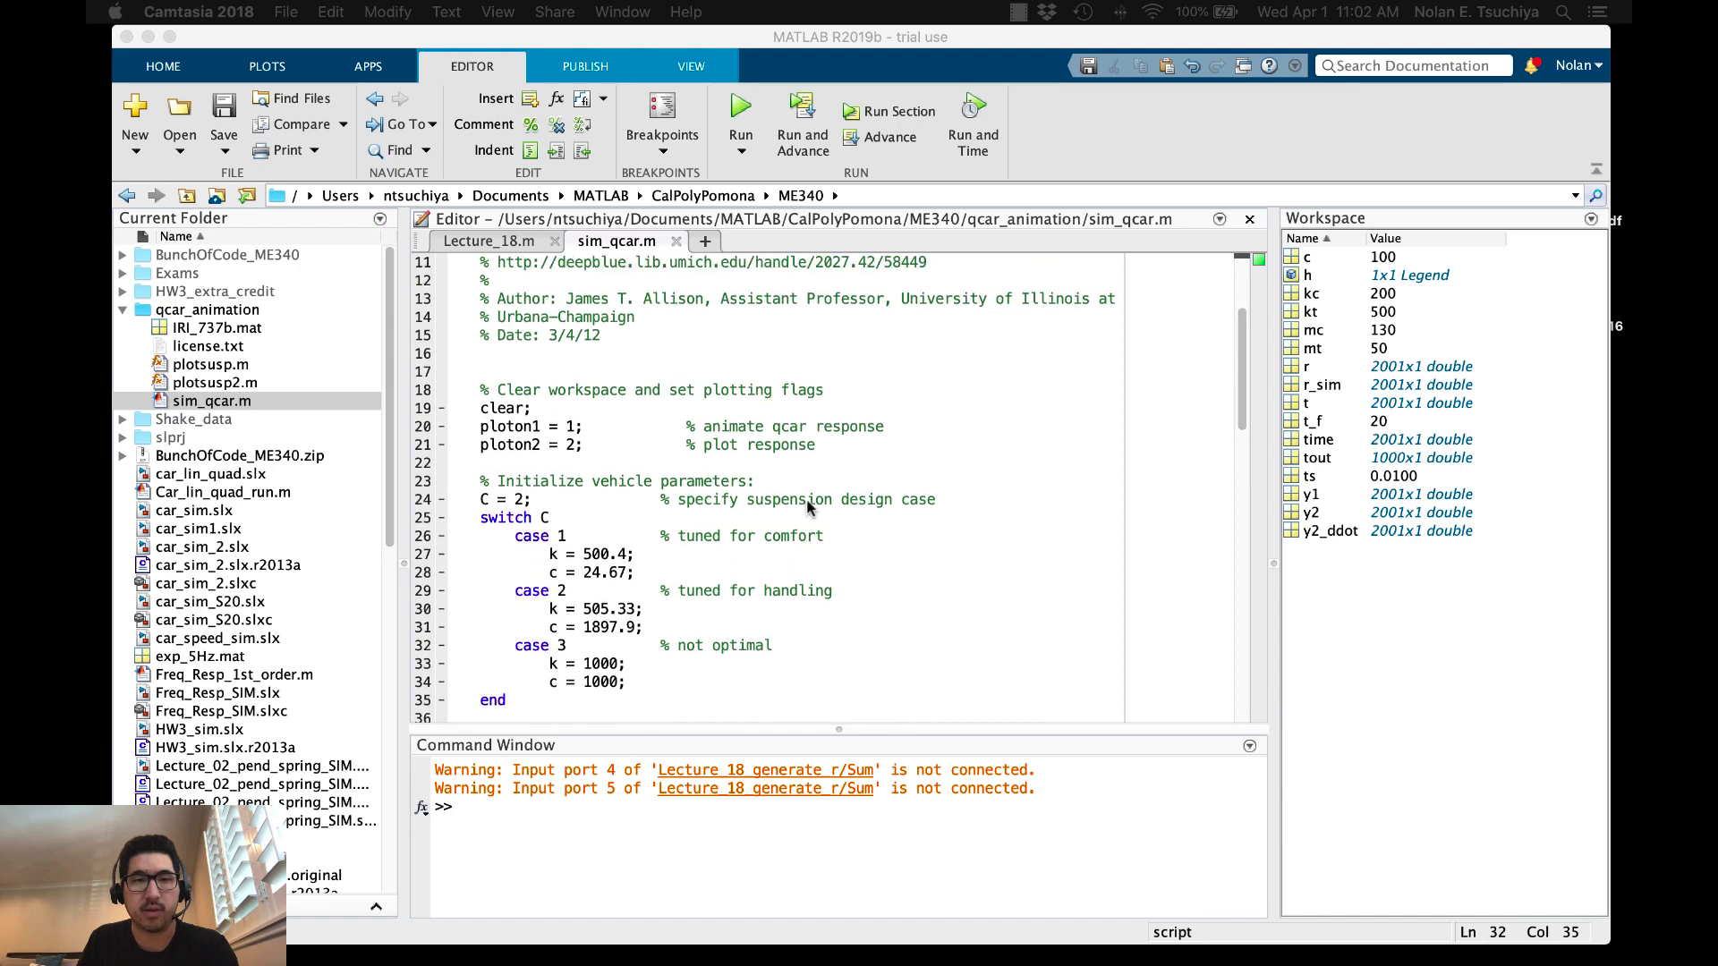
scroll(808, 508, down, 3)
scroll(808, 507, up, 5)
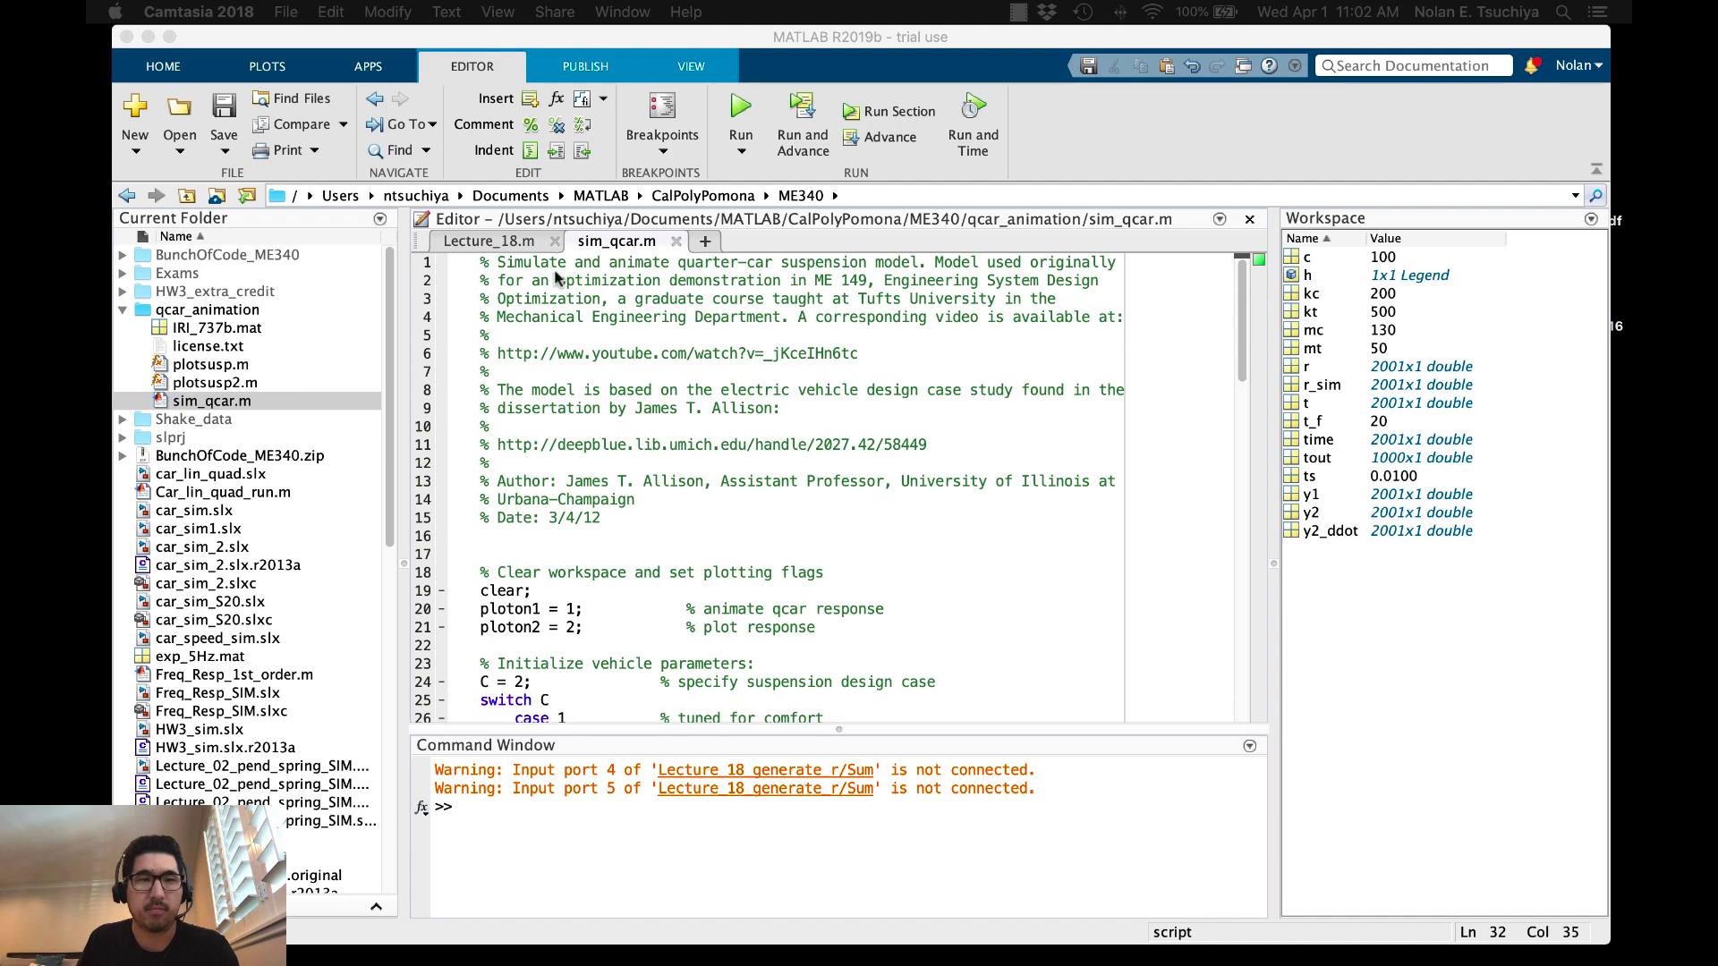
scroll(579, 508, down, 5)
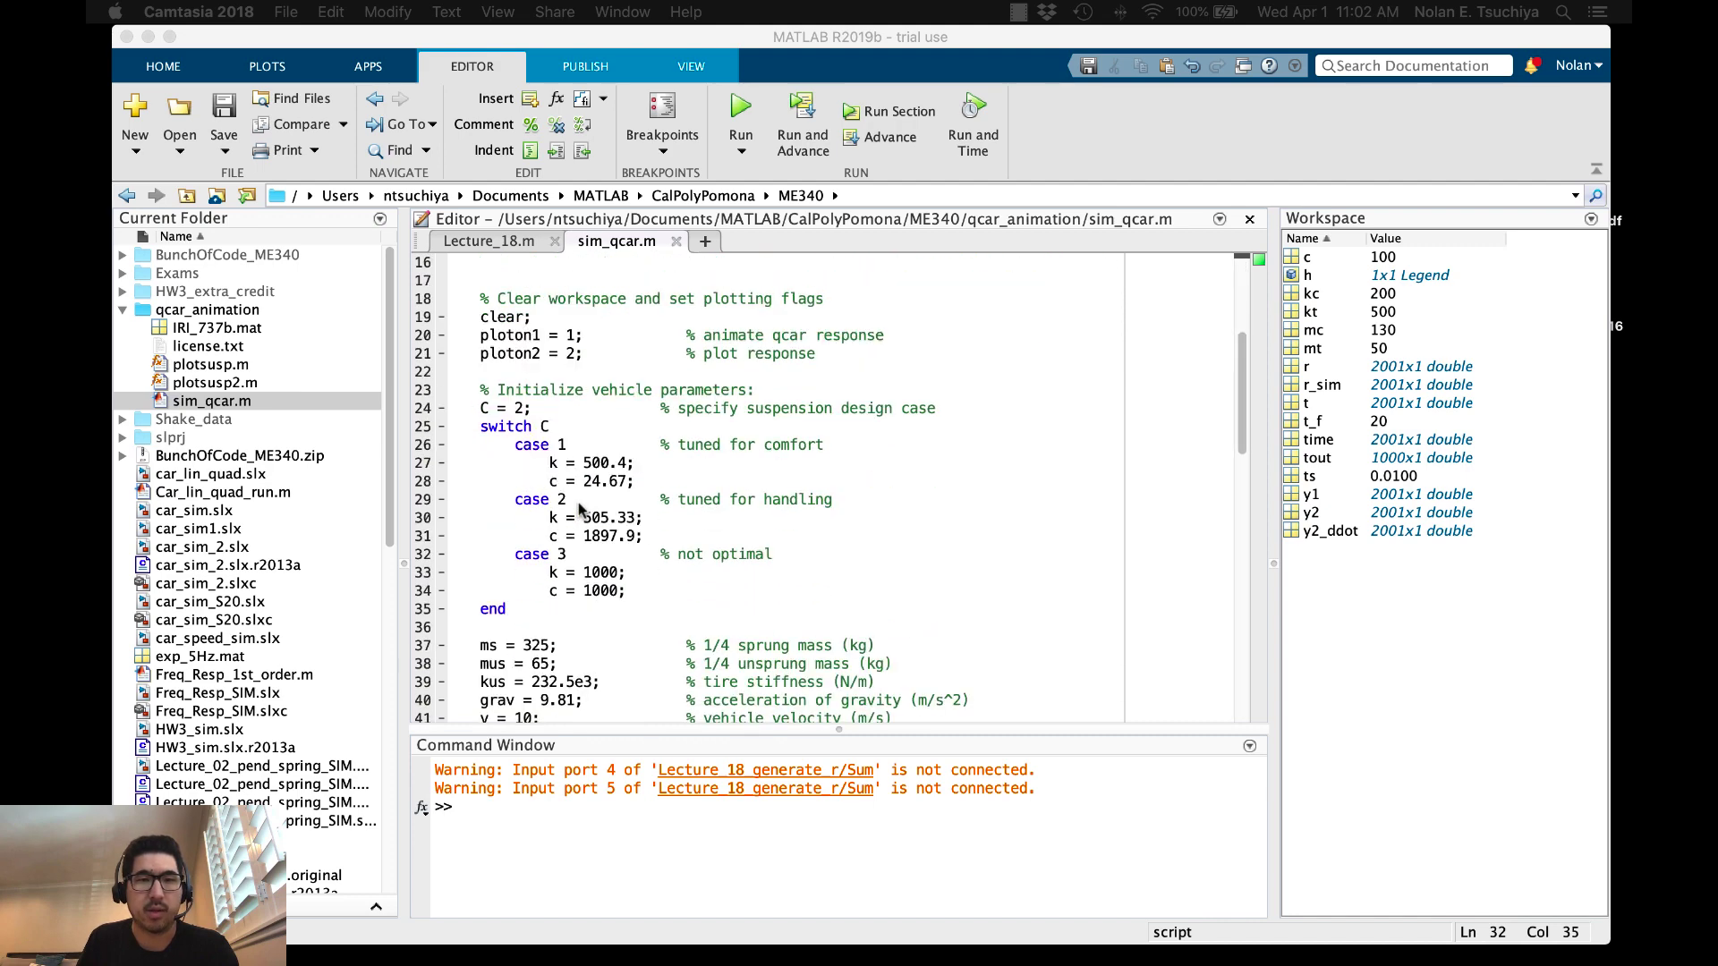
click(472, 391)
- Highlight the parameter switch block and the design case value 2 on line 24
drag(472, 391, 683, 593)
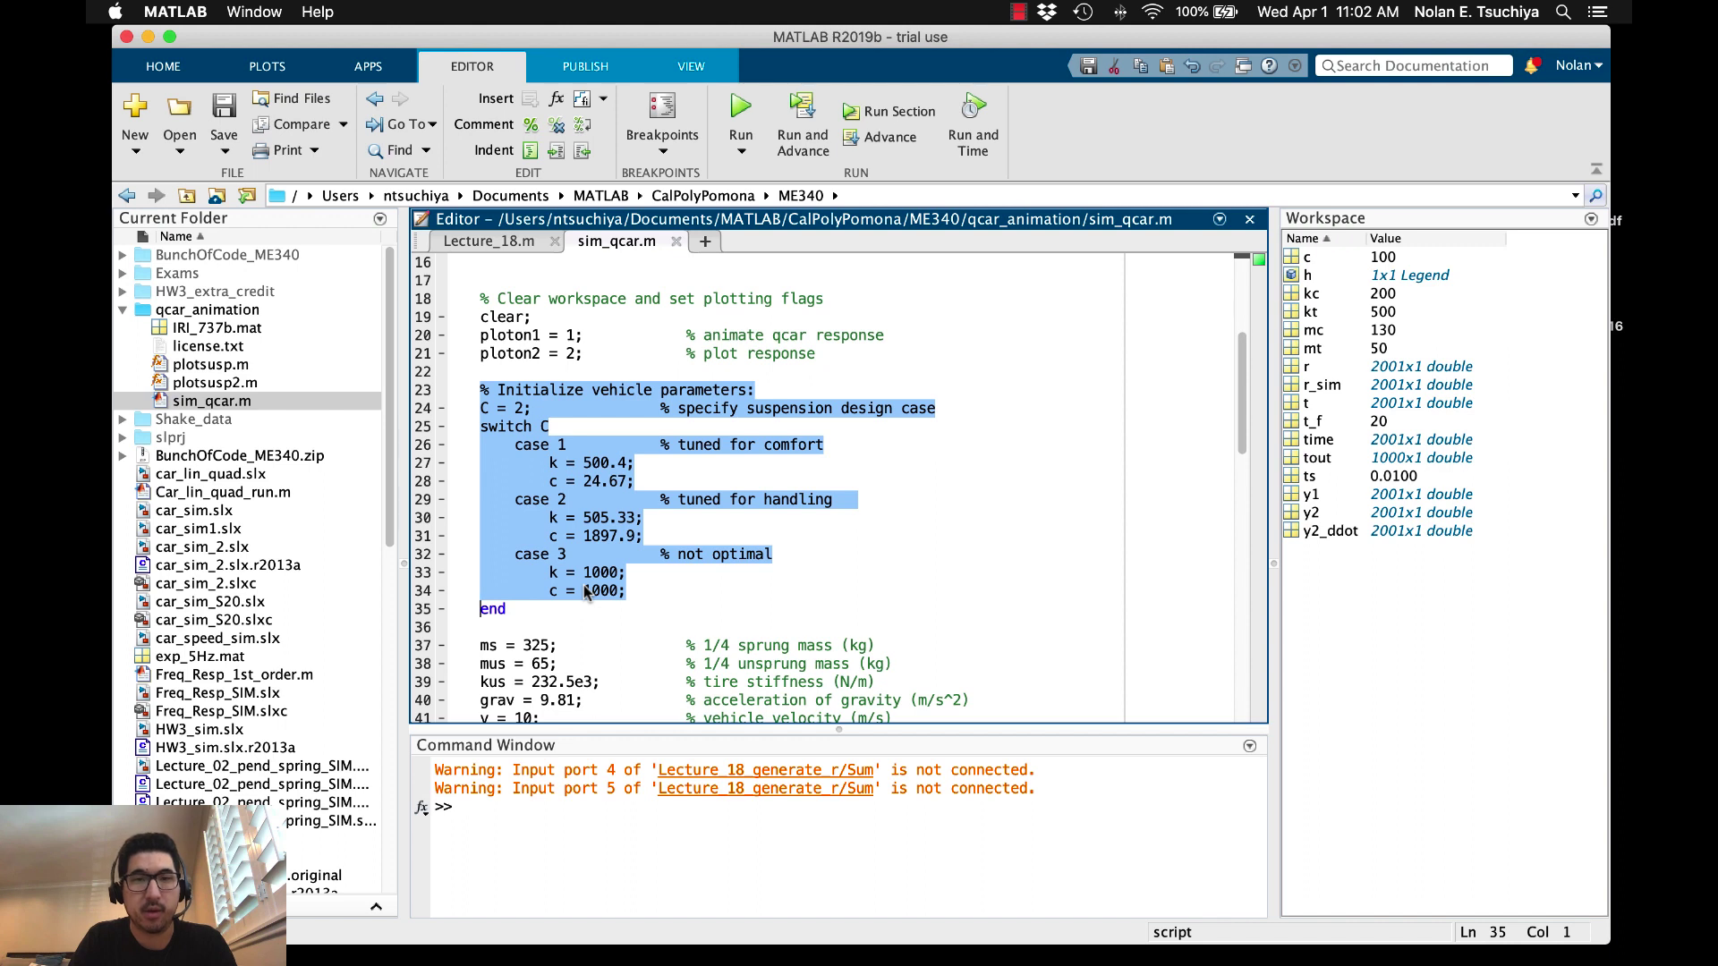
click(748, 409)
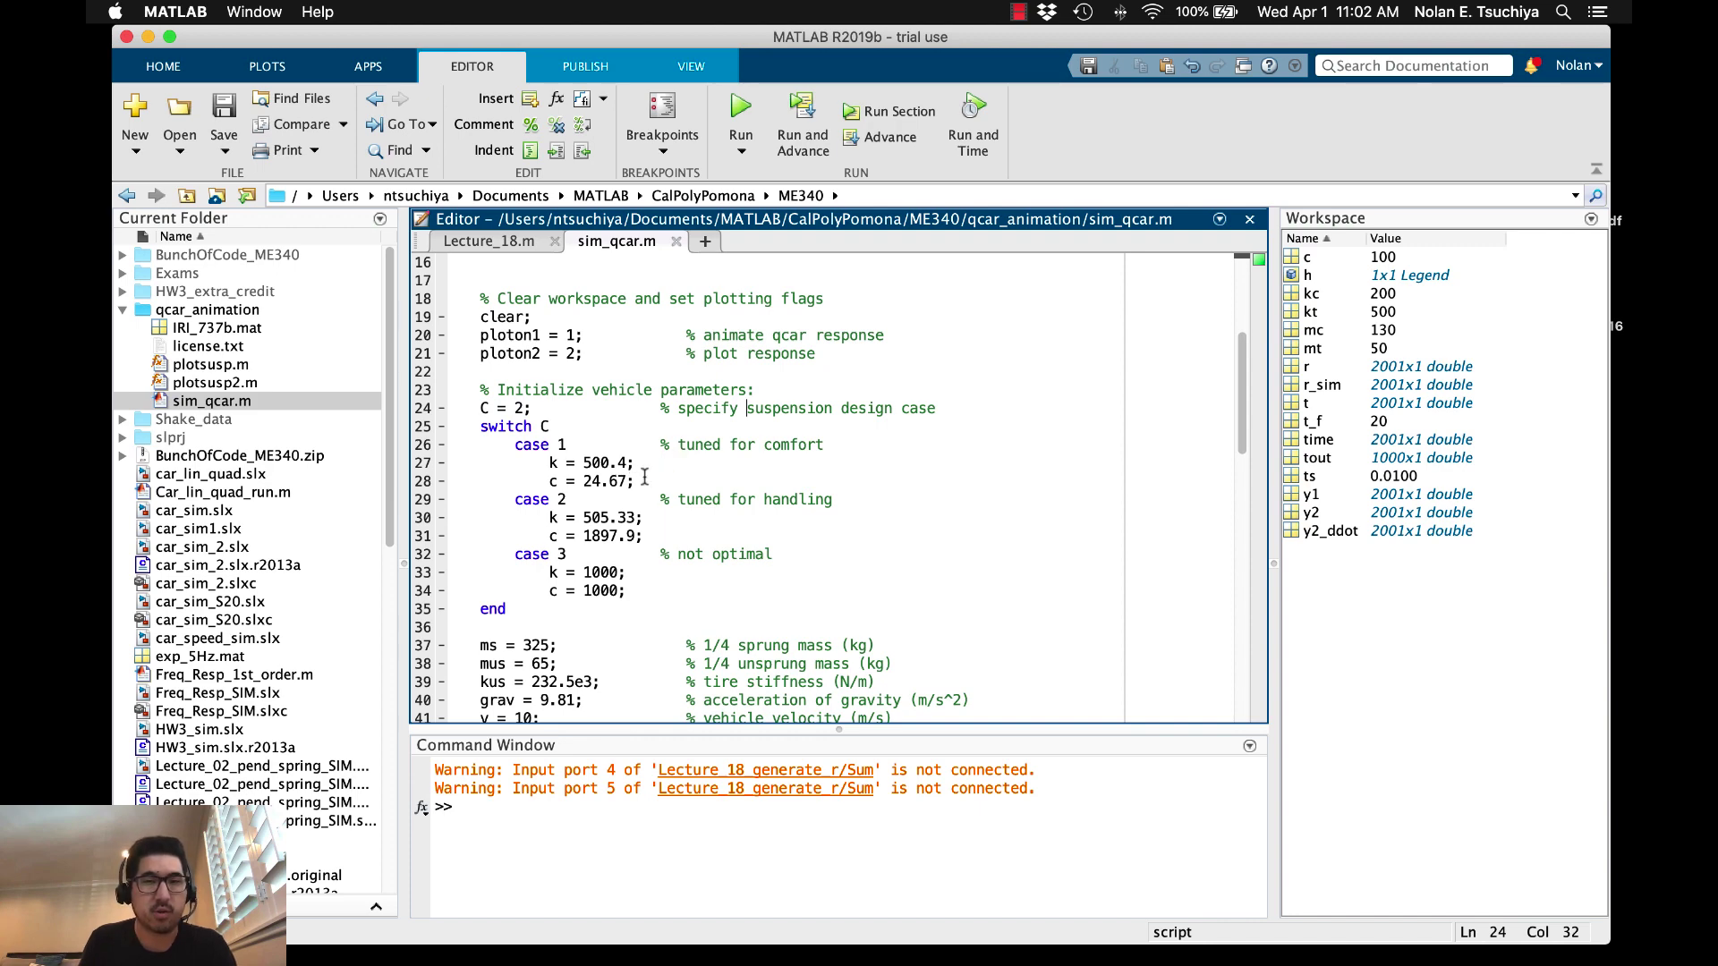
scroll(631, 460, down, 3)
scroll(622, 430, up, 3)
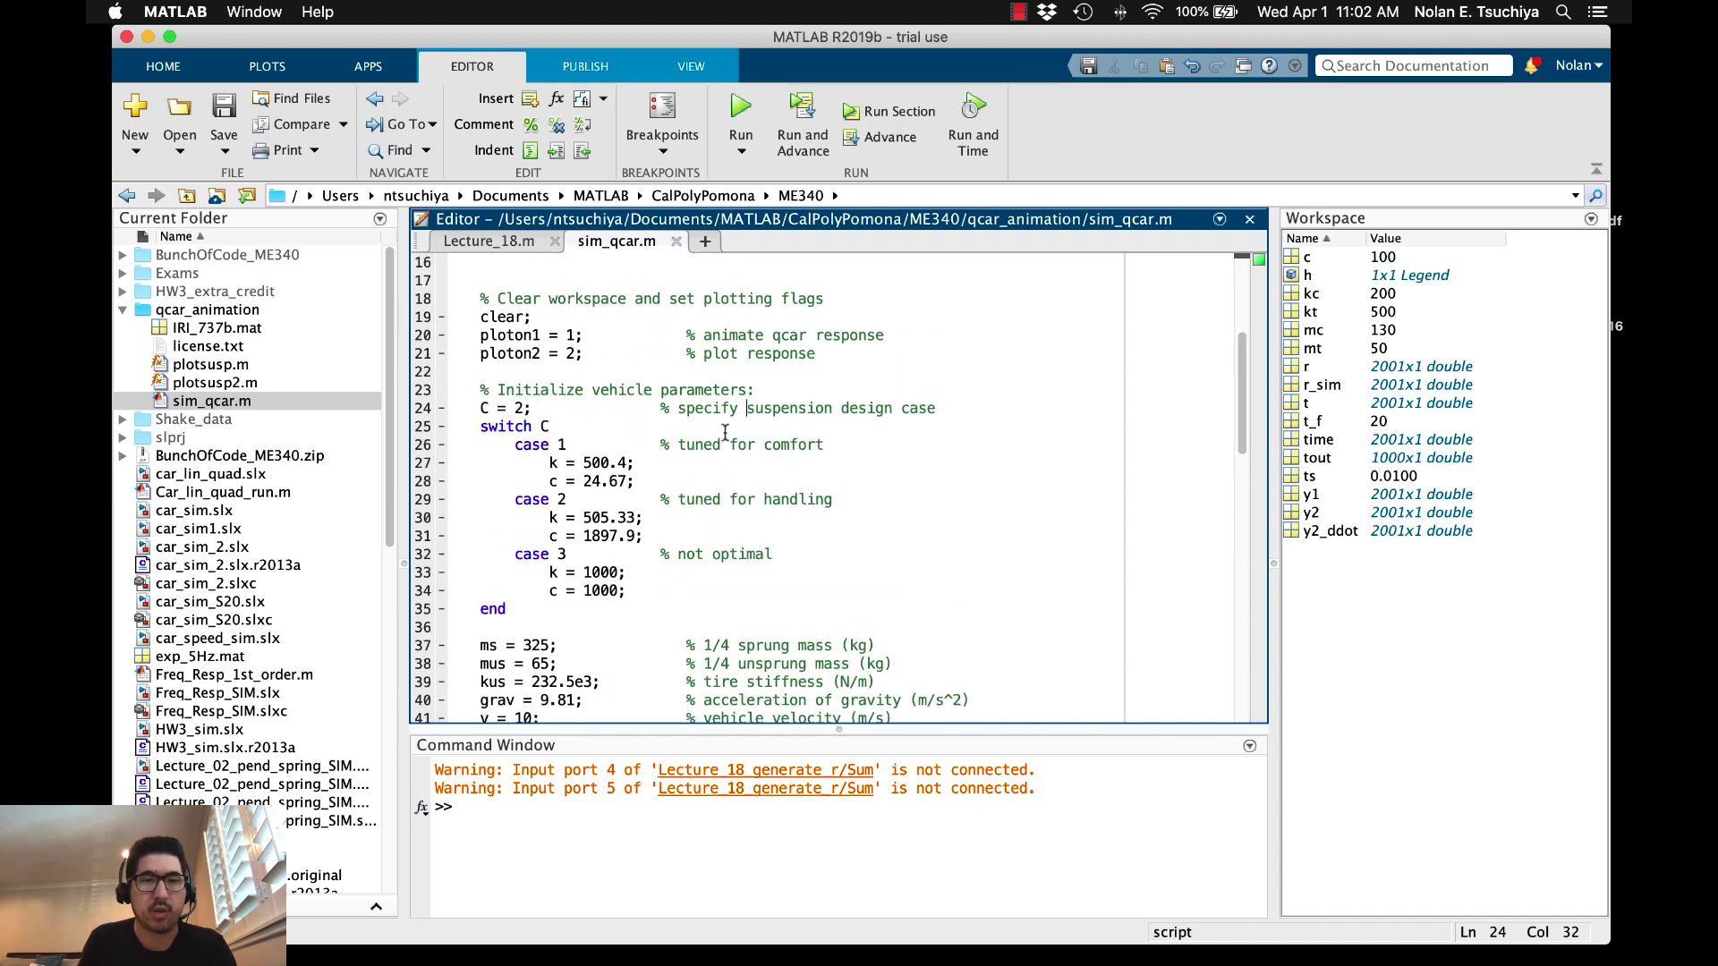
click(720, 445)
double_click(517, 408)
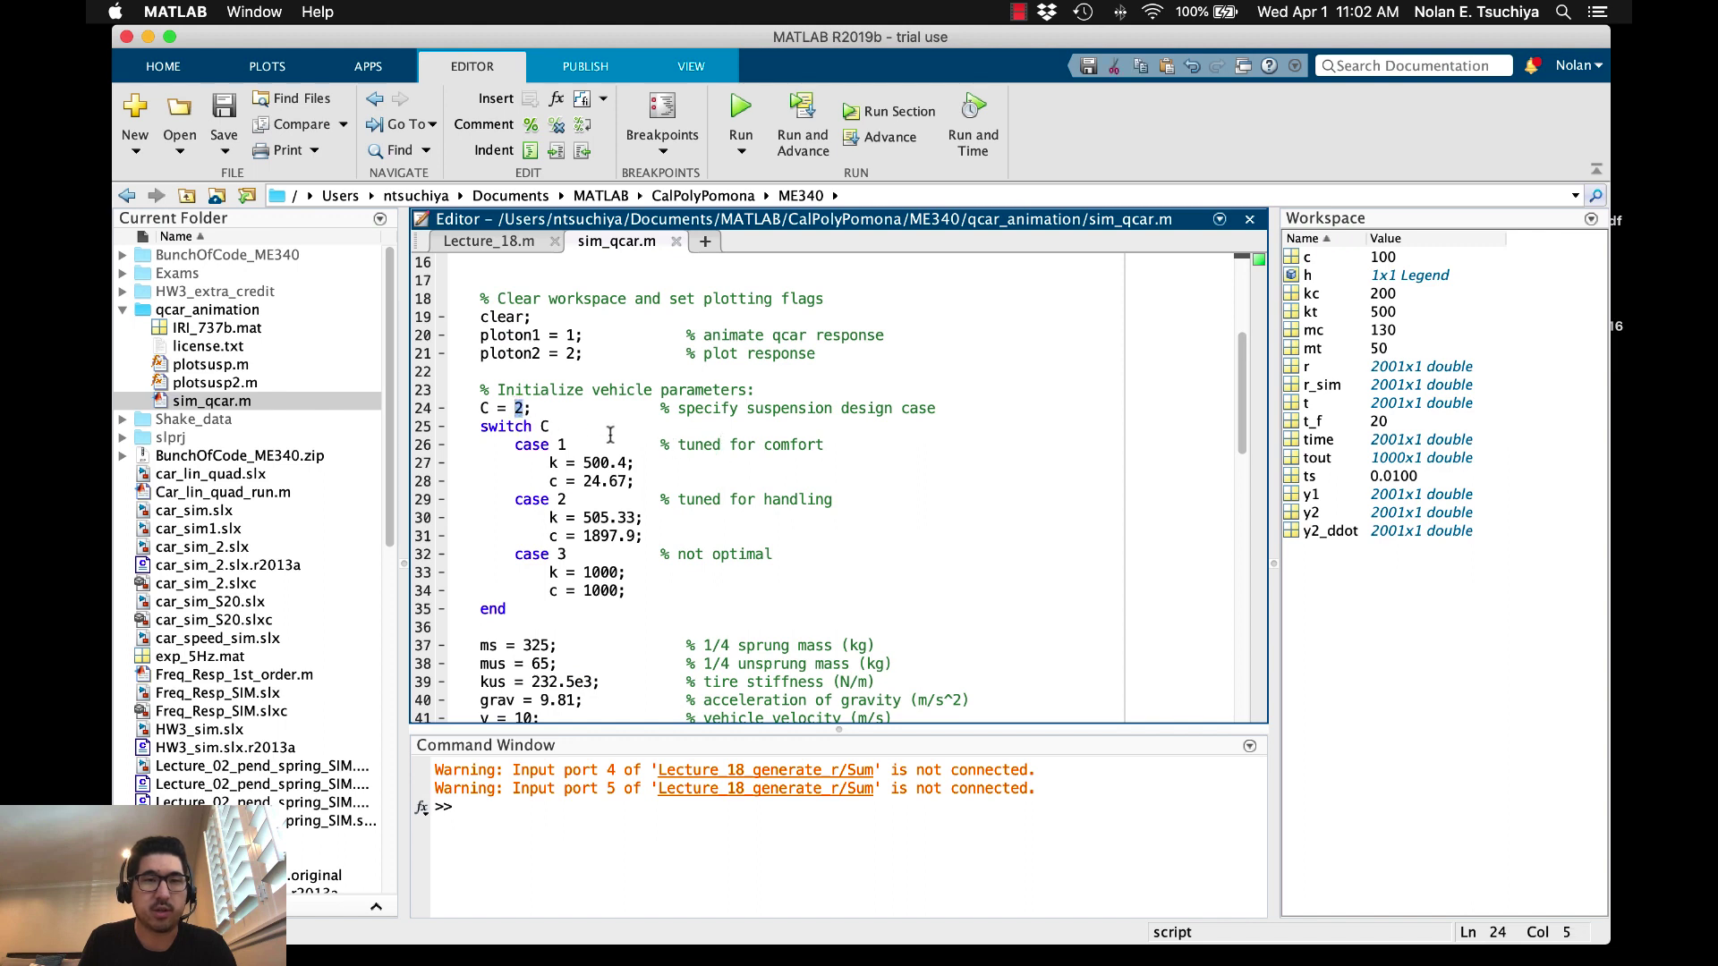
click(658, 480)
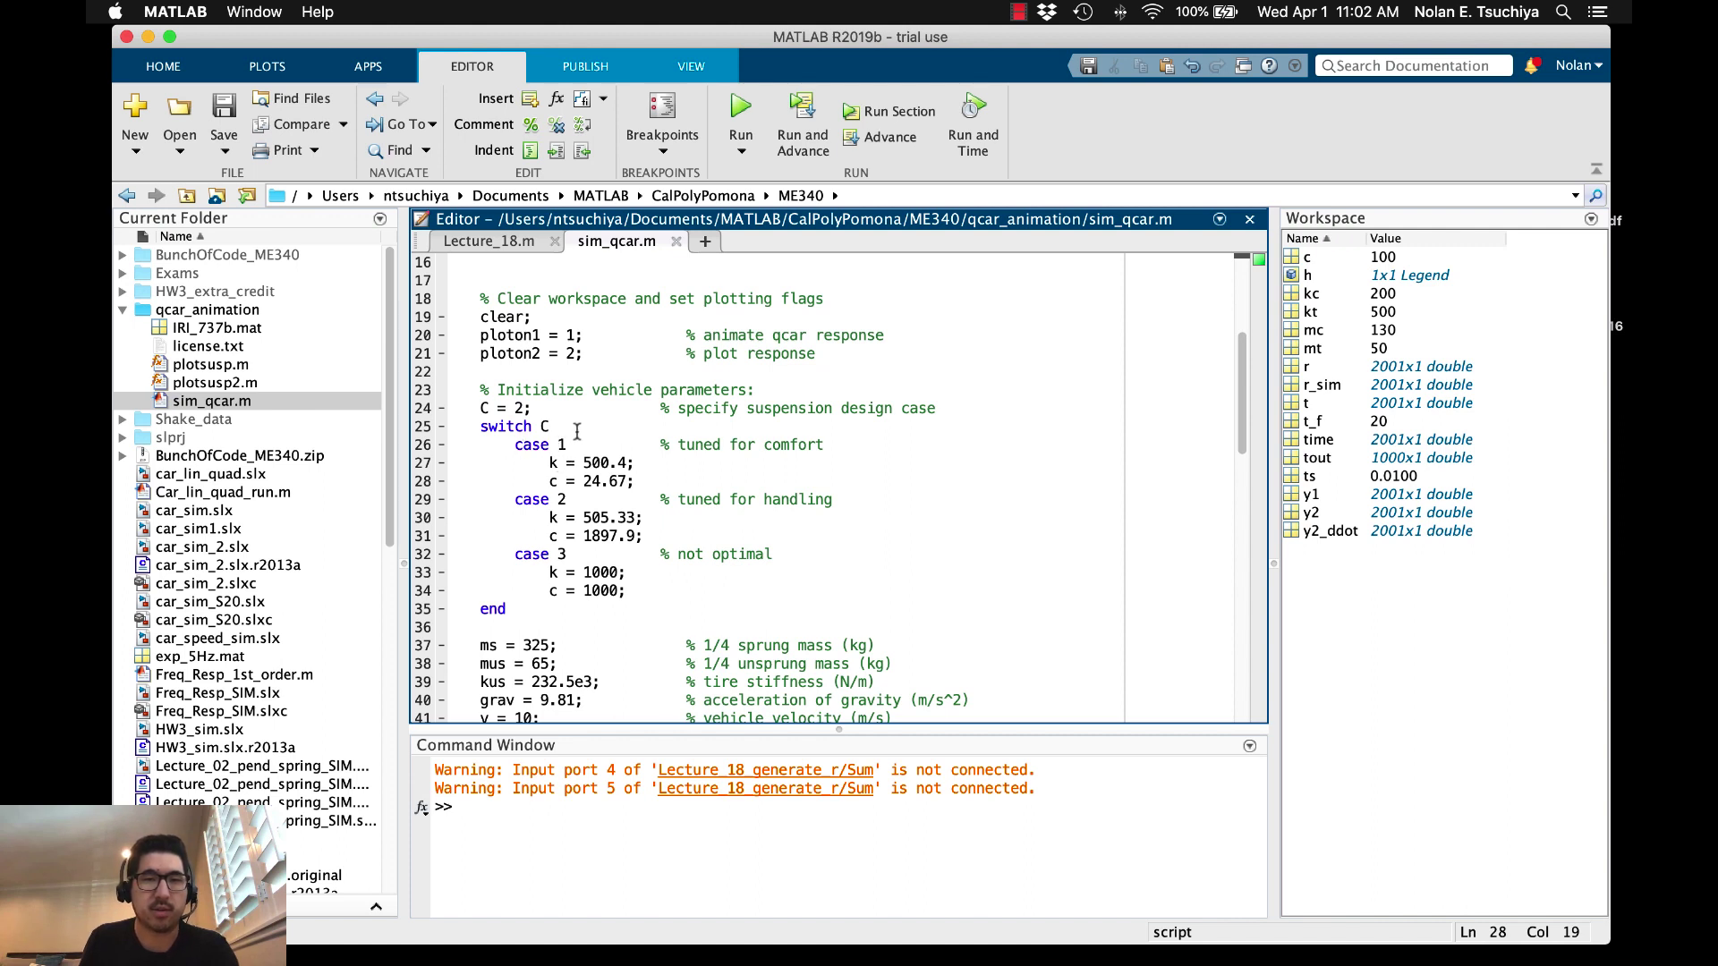
- Point out the case 1 comfort settings, k = 500.4 and c = 24.67
drag(654, 443, 828, 447)
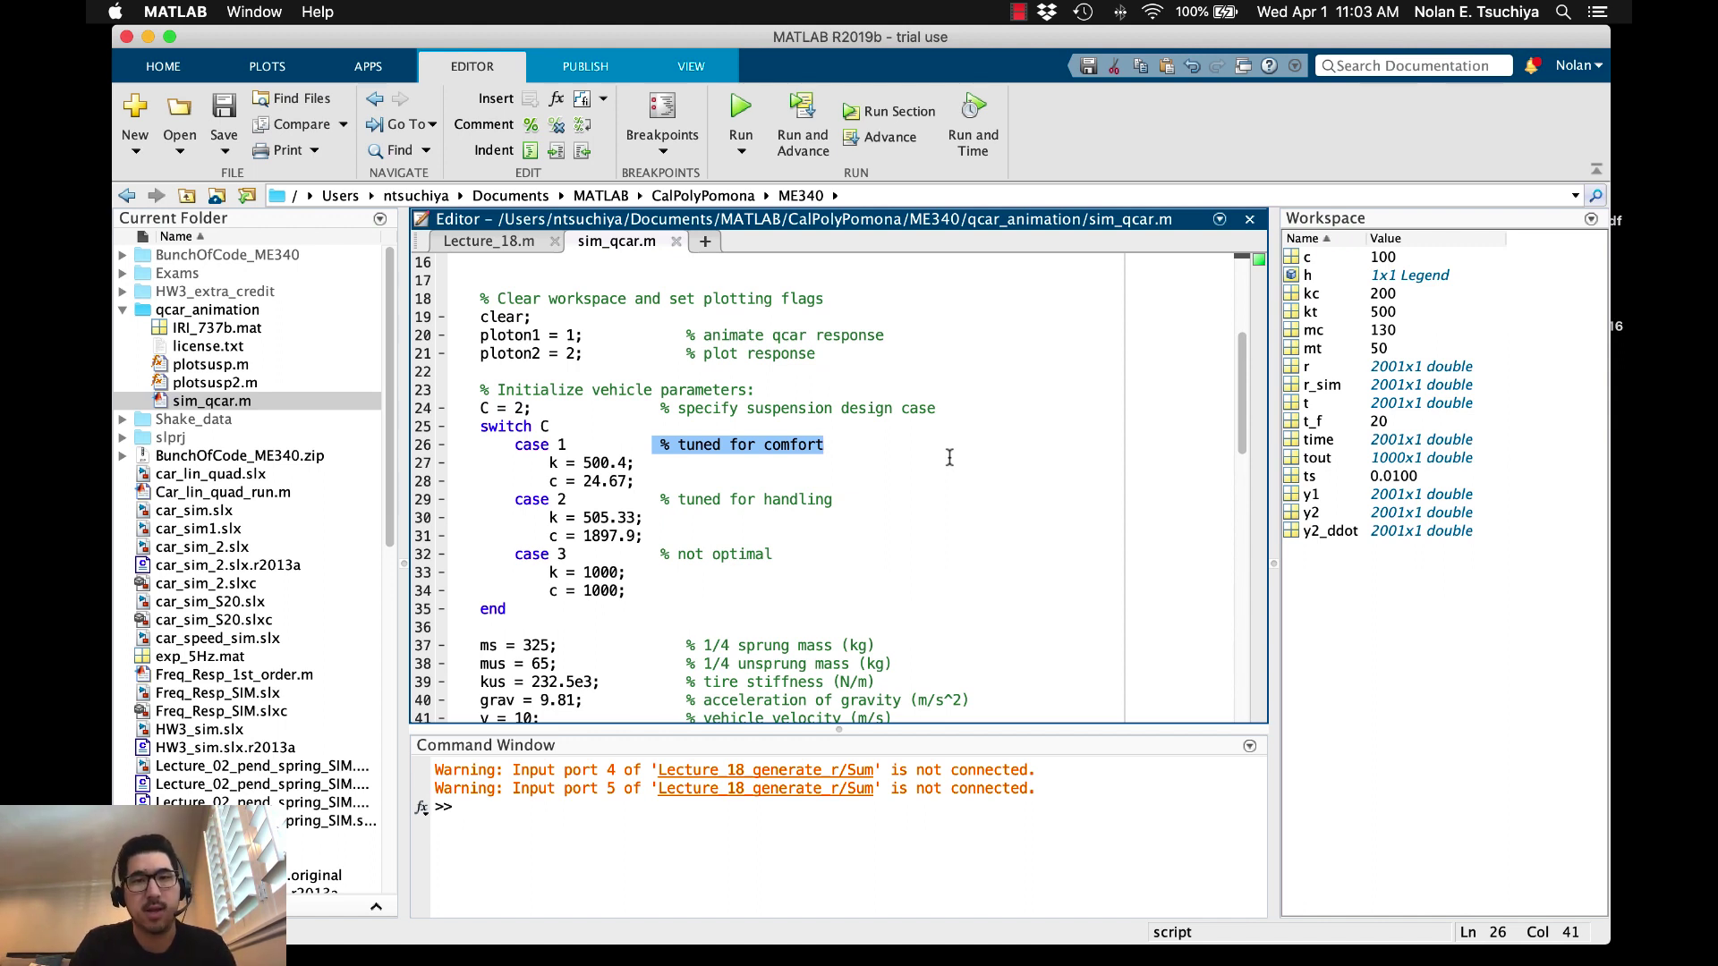
click(690, 462)
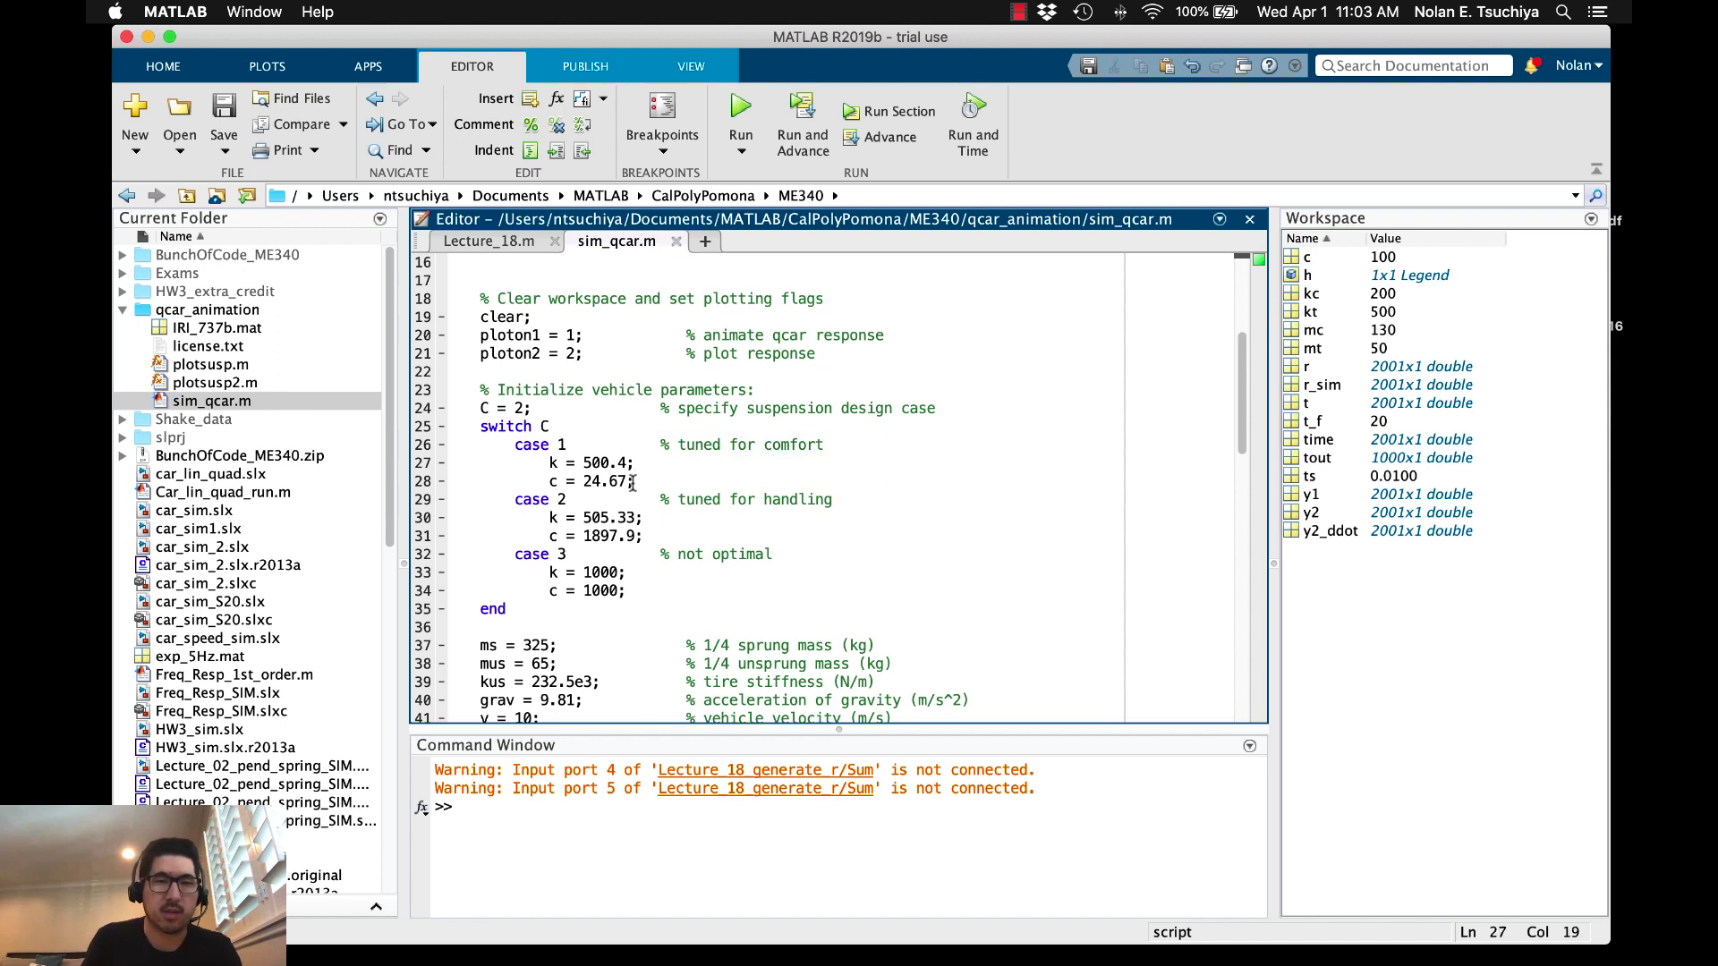
click(641, 487)
key(shift+Left)
key(shift+Left)
key(shift+Left)
key(shift+Left)
key(shift+Left)
key(shift+Left)
key(shift+Left)
key(shift+Left)
key(shift+Left)
key(shift+Left)
click(638, 465)
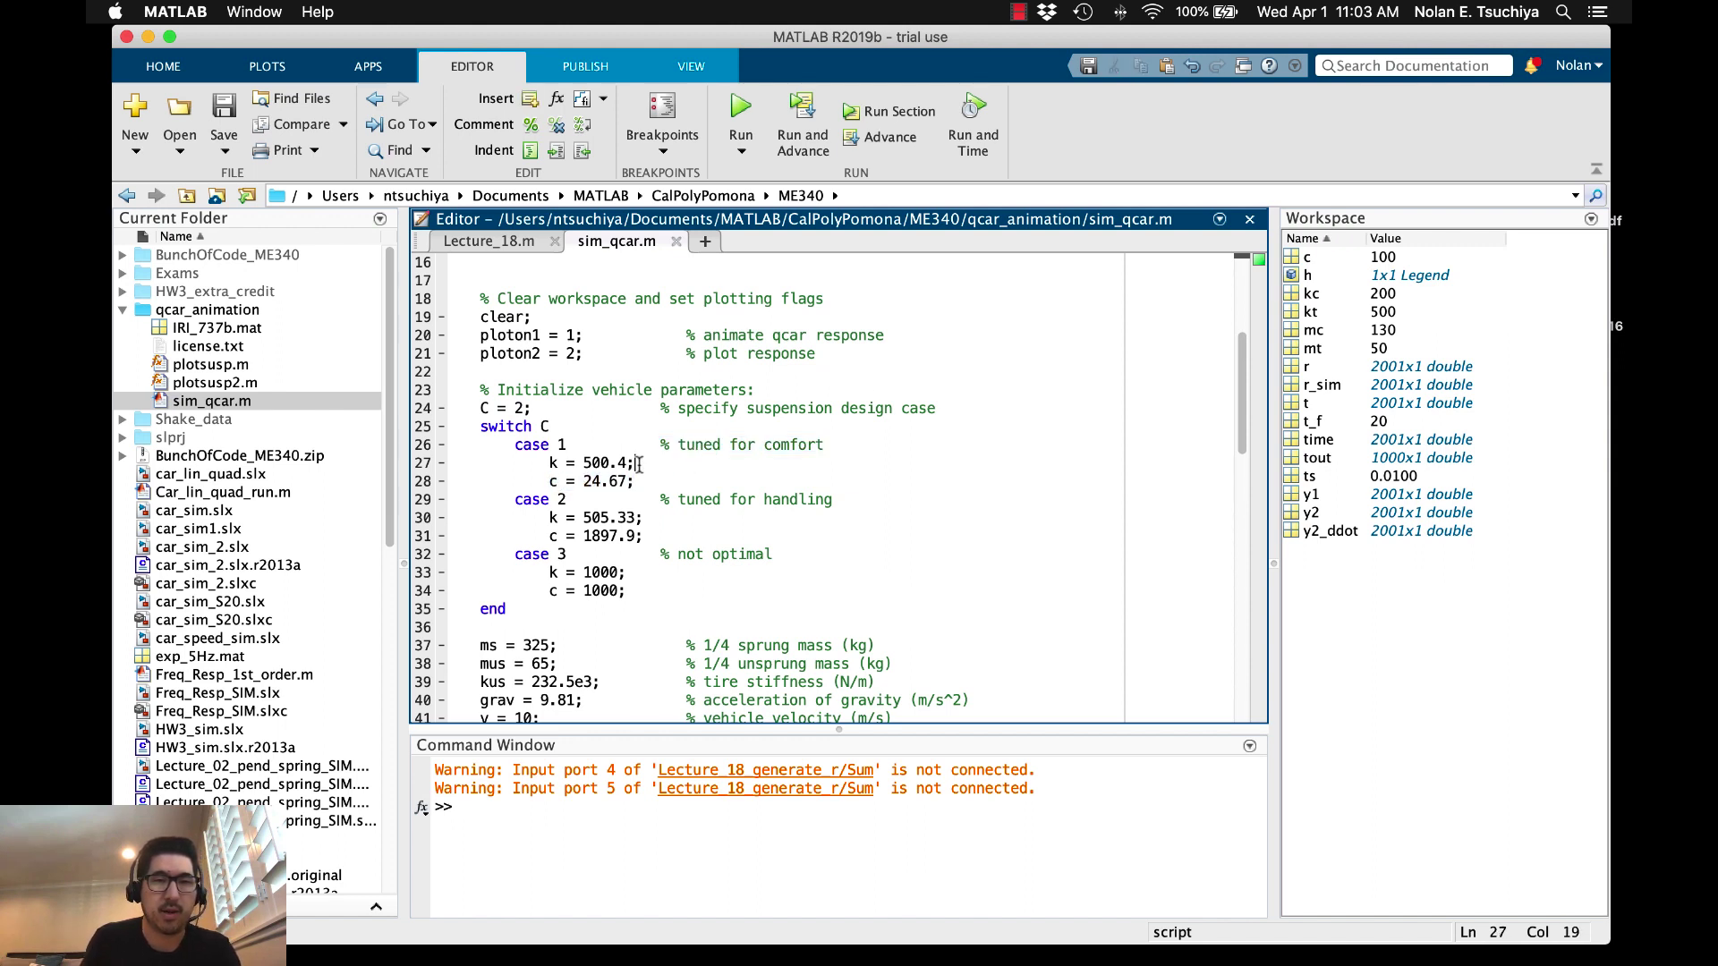
drag(630, 462, 541, 461)
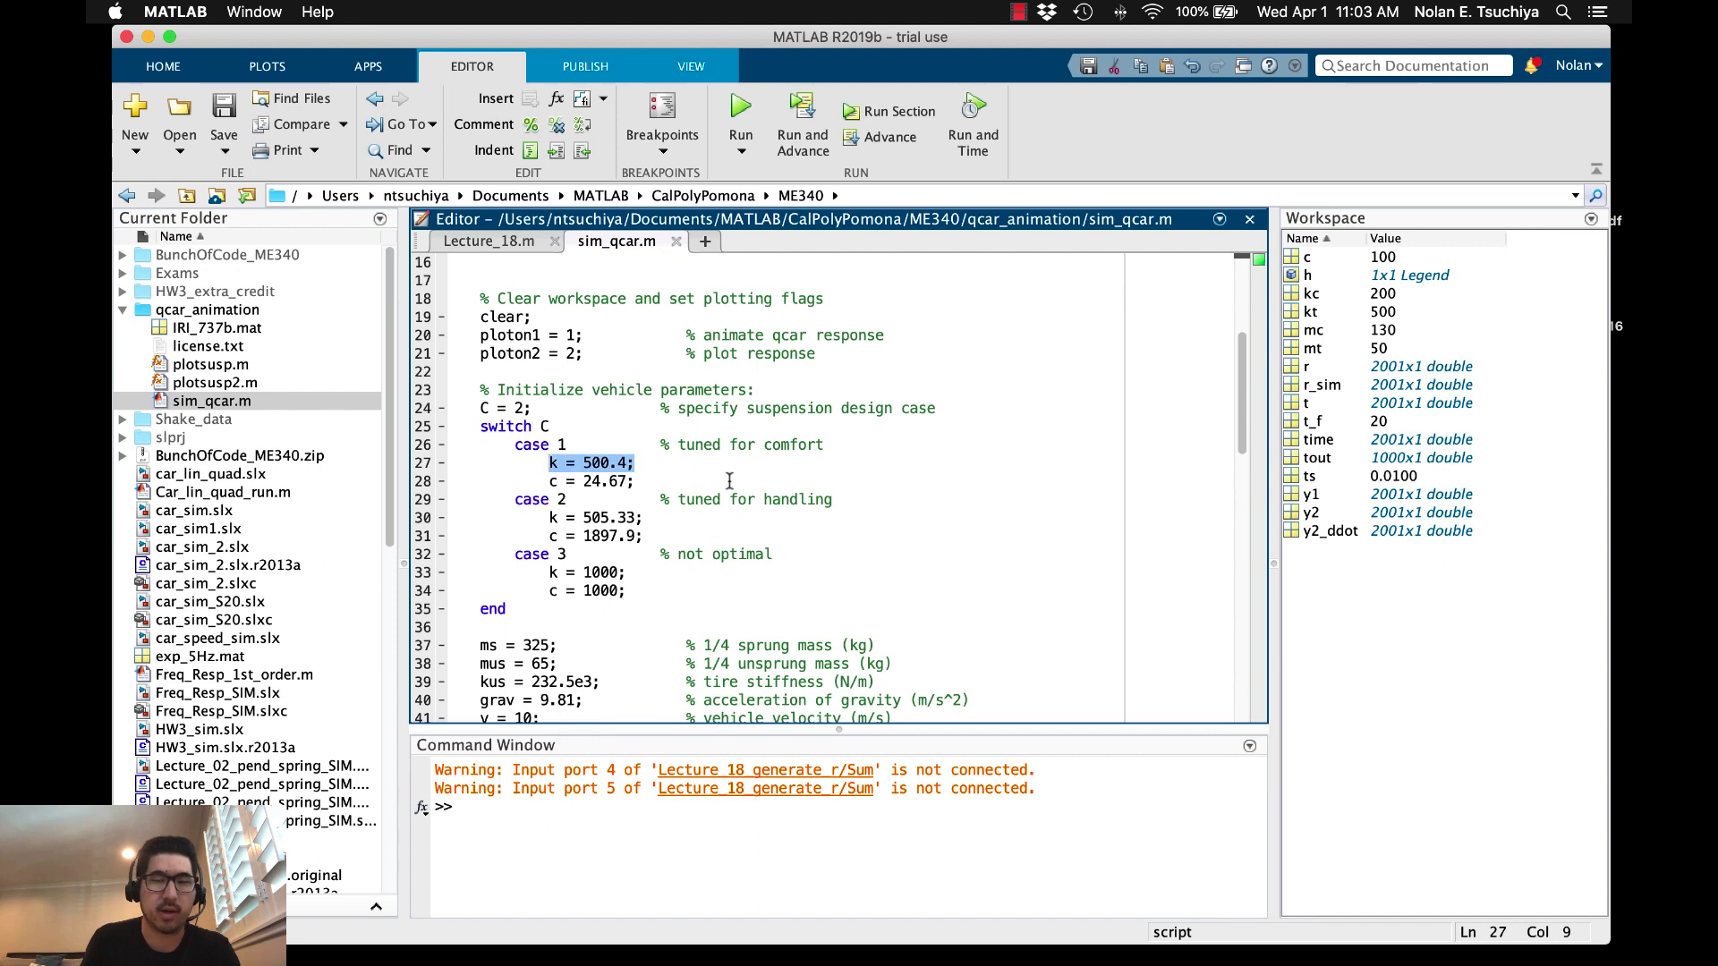
click(862, 499)
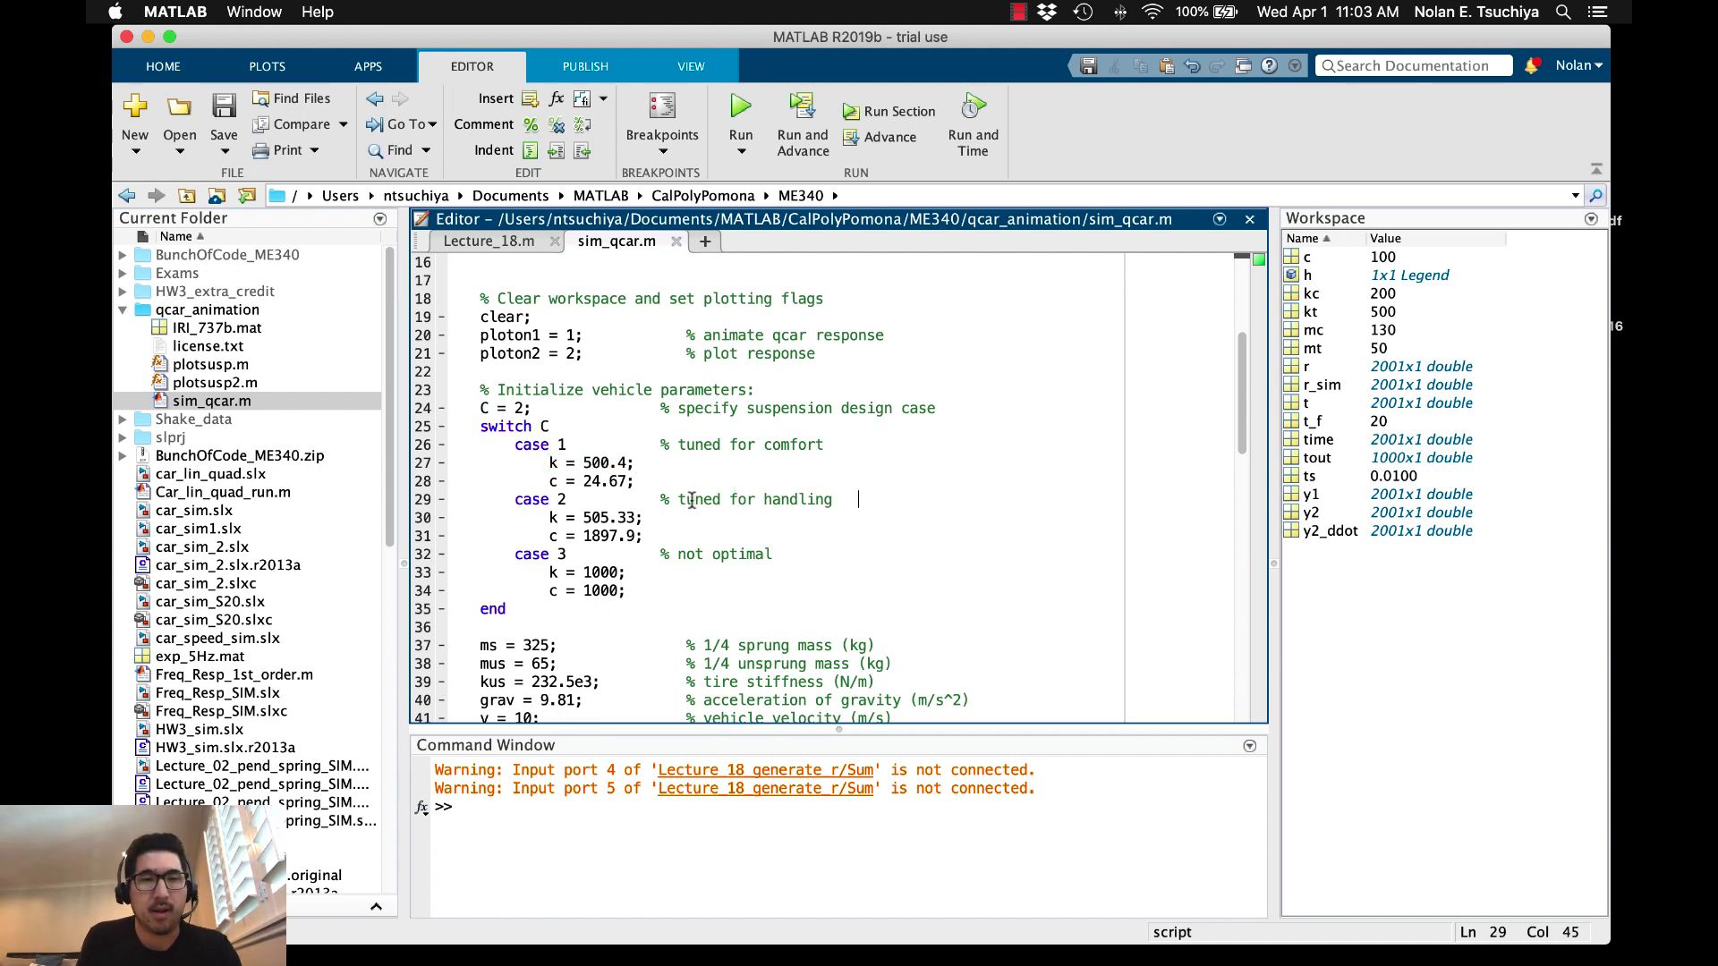
- Review the handling case (c = 1897.9) and not-optimal case, then set C = 1 on line 24
drag(663, 498, 833, 500)
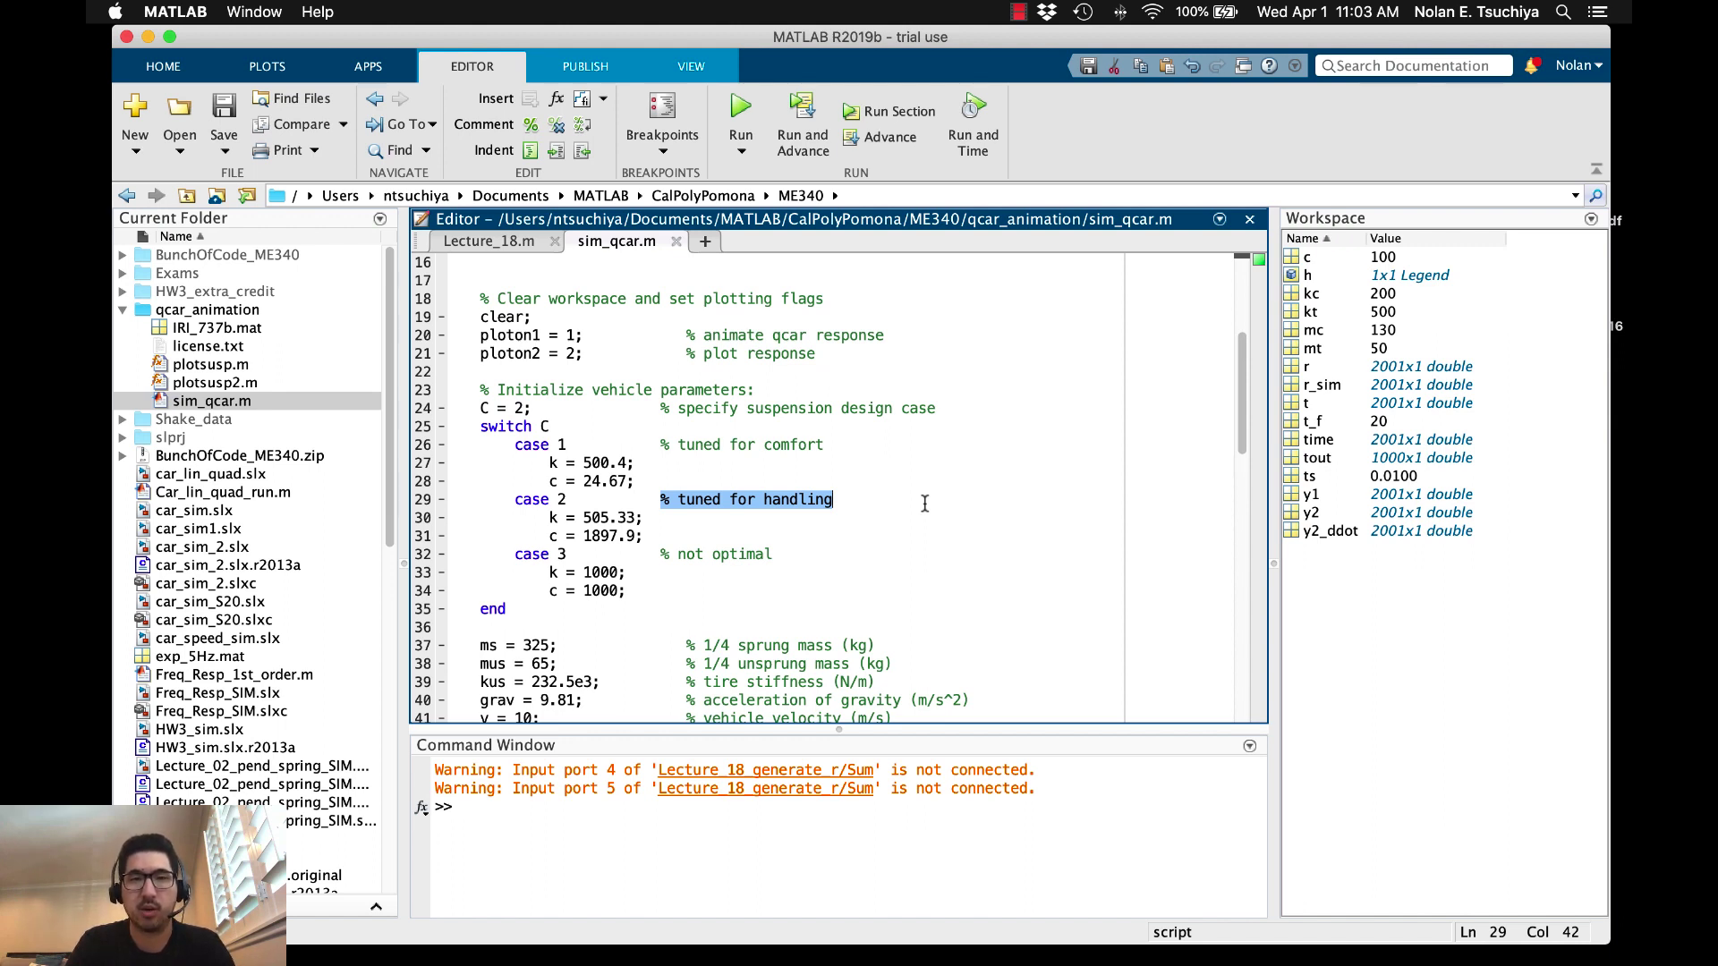
scroll(925, 504, up, 1)
click(739, 560)
drag(644, 574, 582, 573)
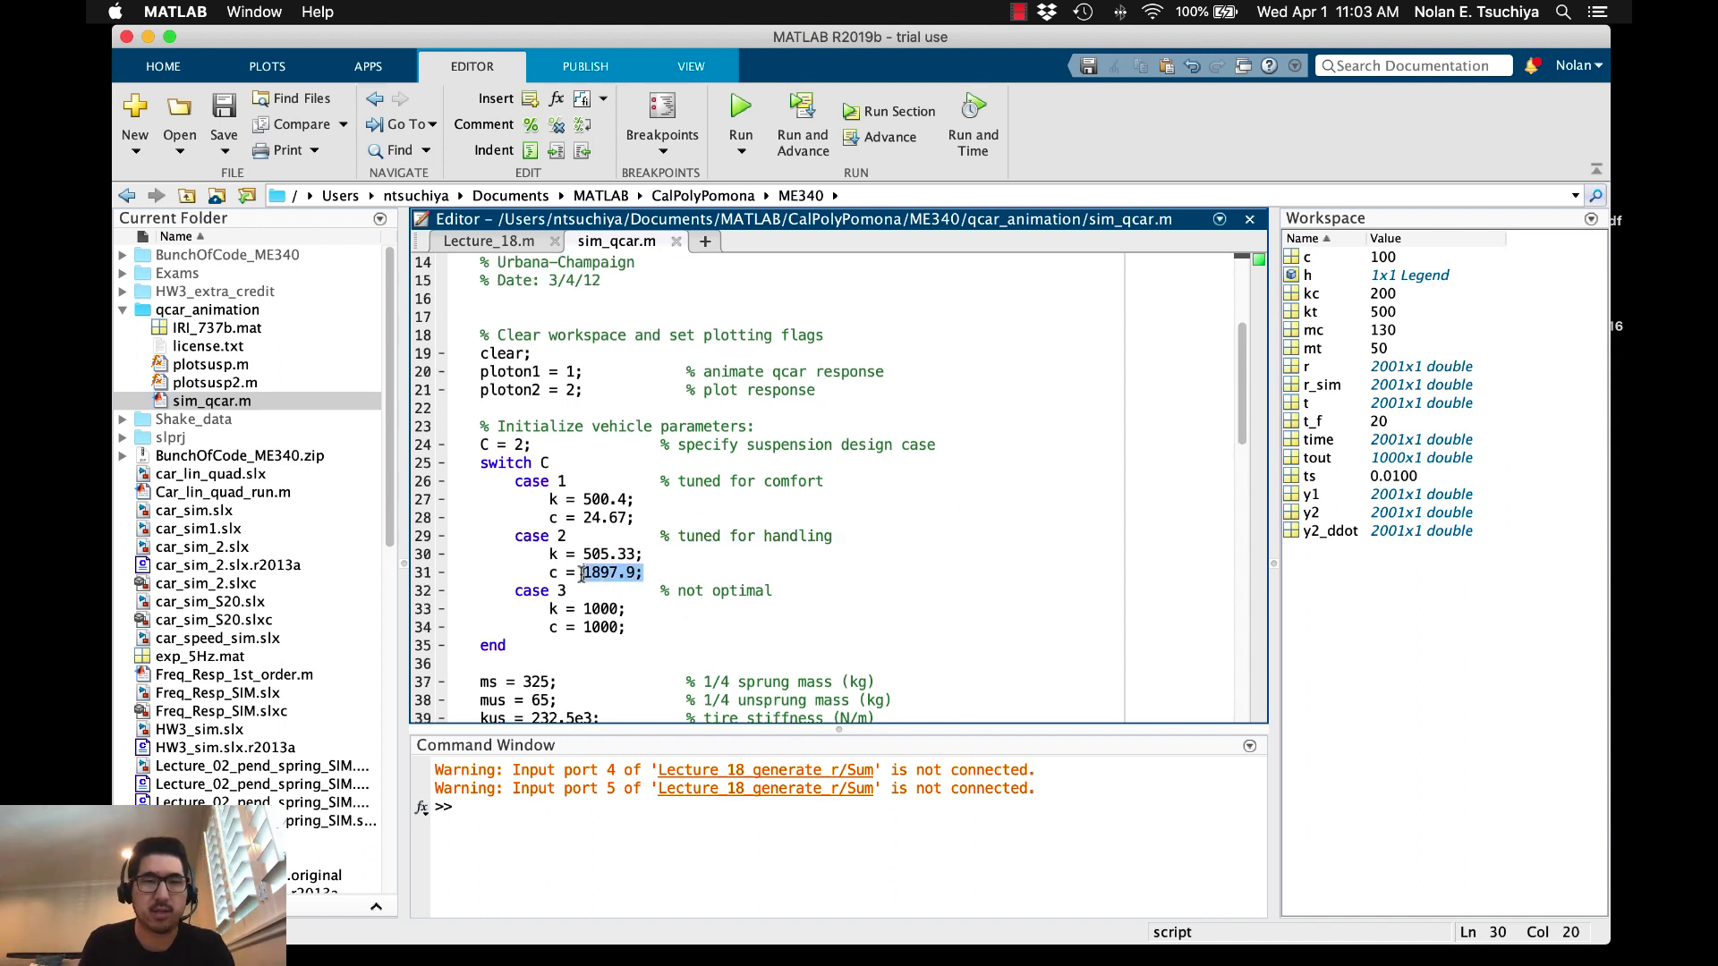
click(714, 569)
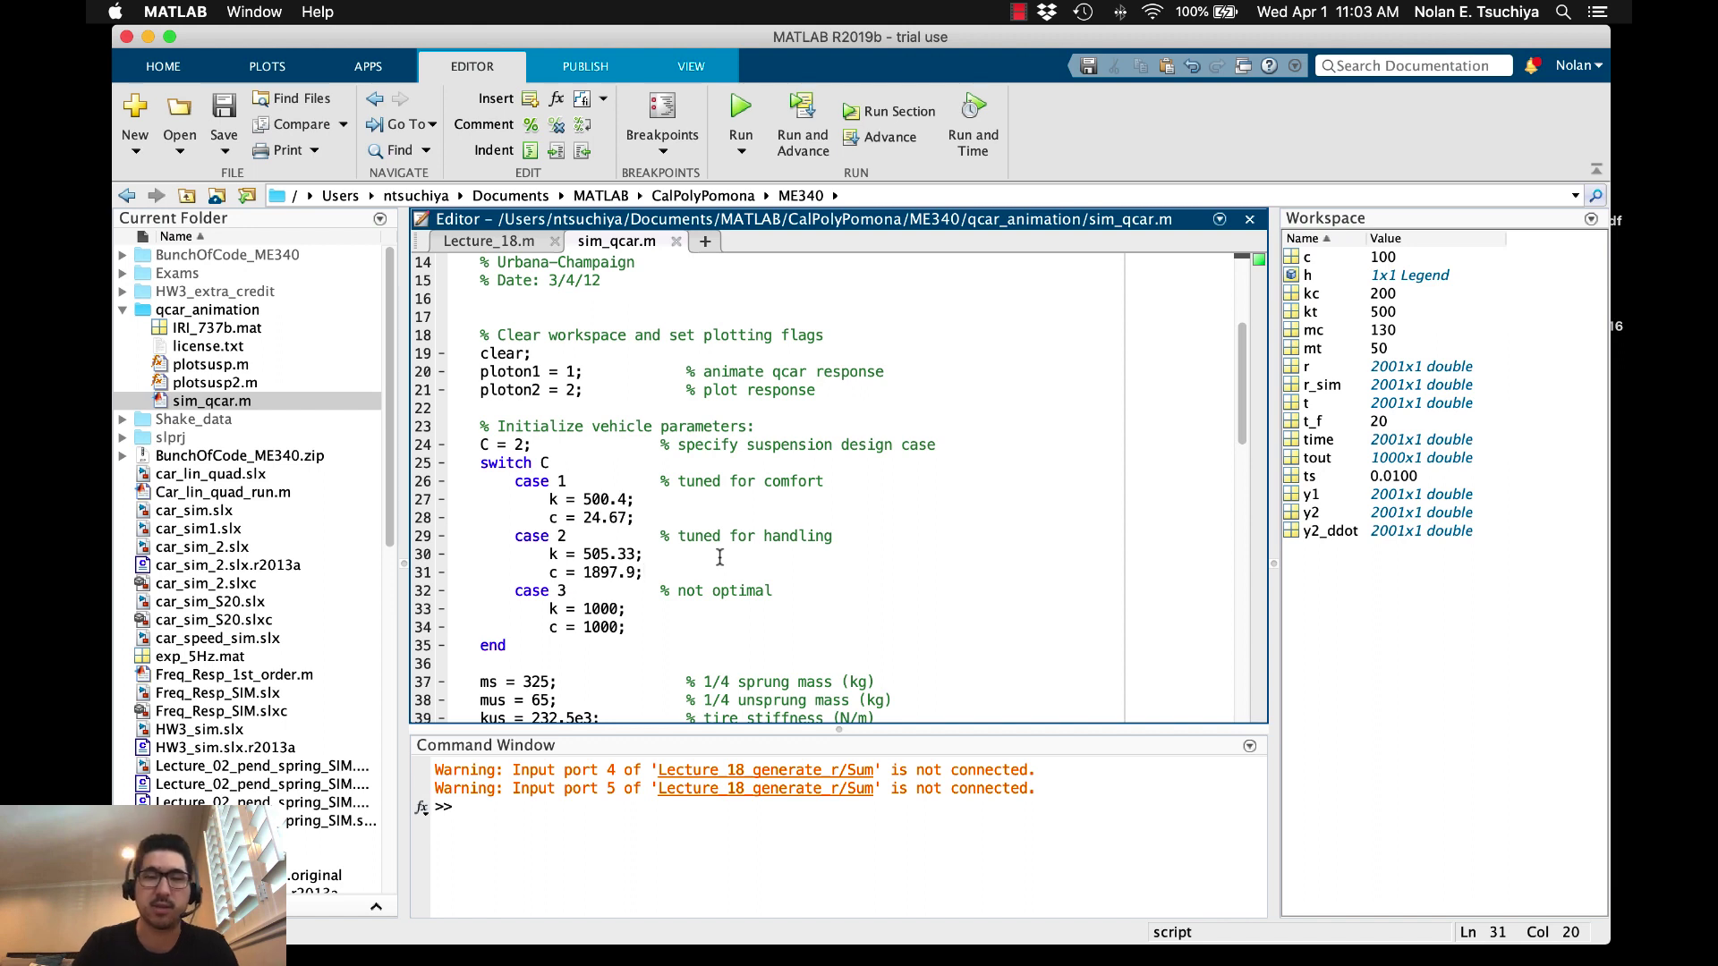
click(683, 559)
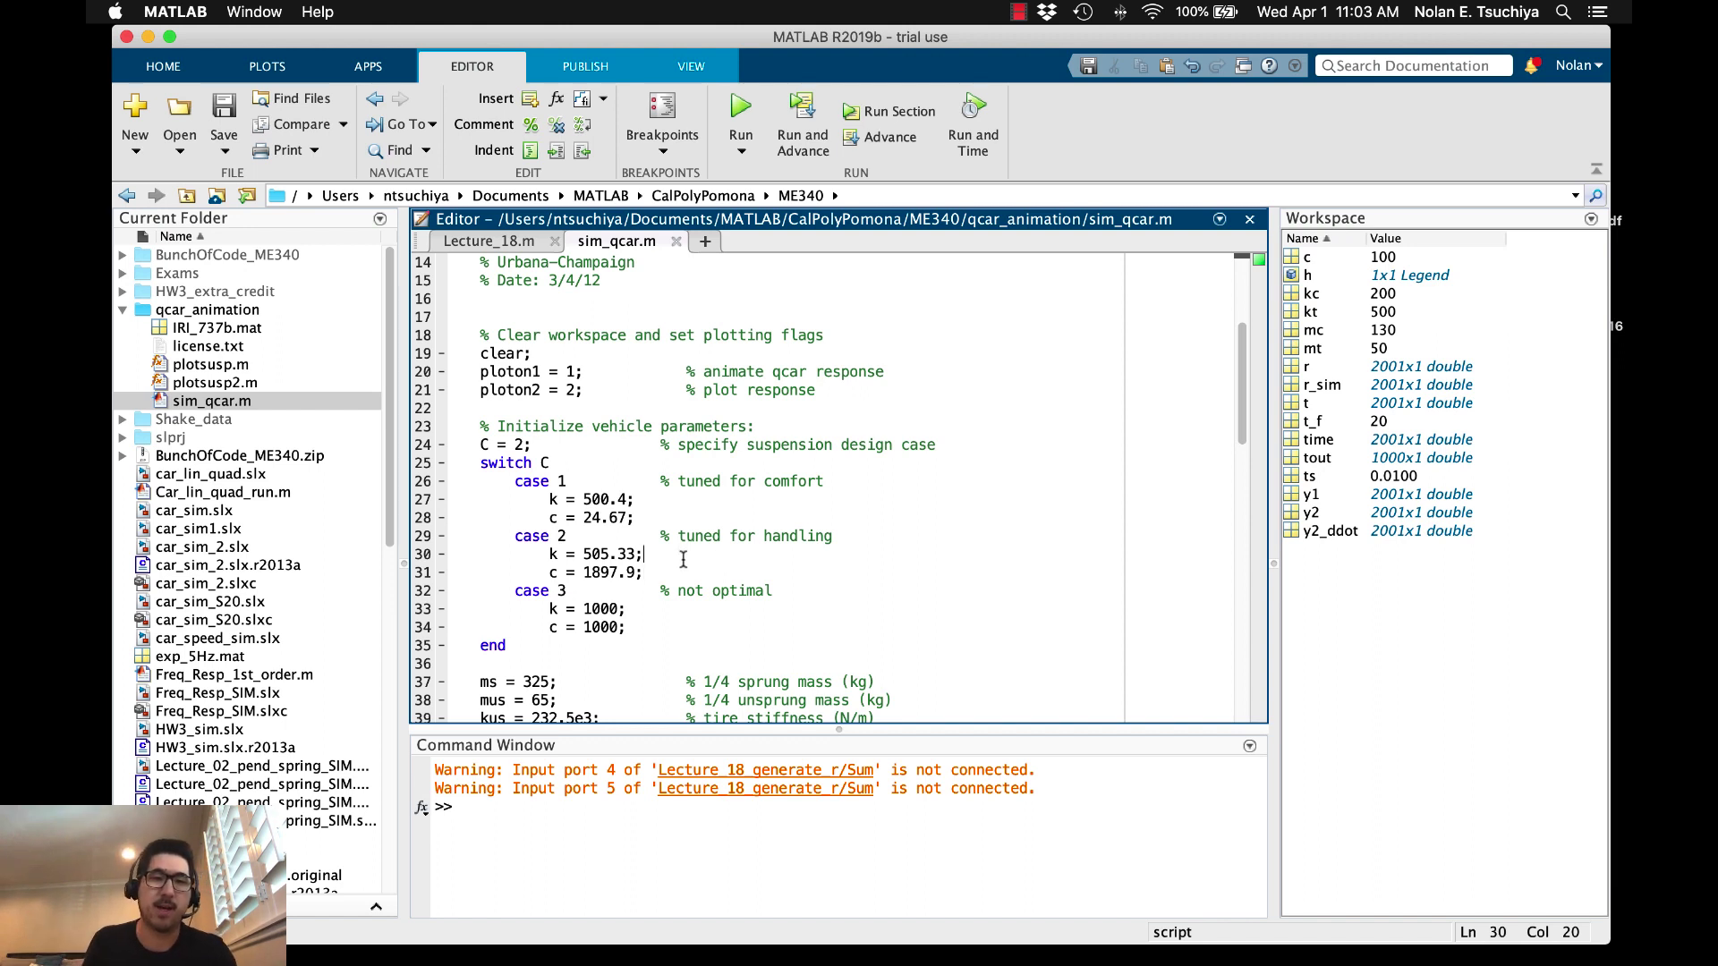
drag(642, 634, 554, 603)
click(641, 631)
click(685, 609)
scroll(582, 484, down, 1)
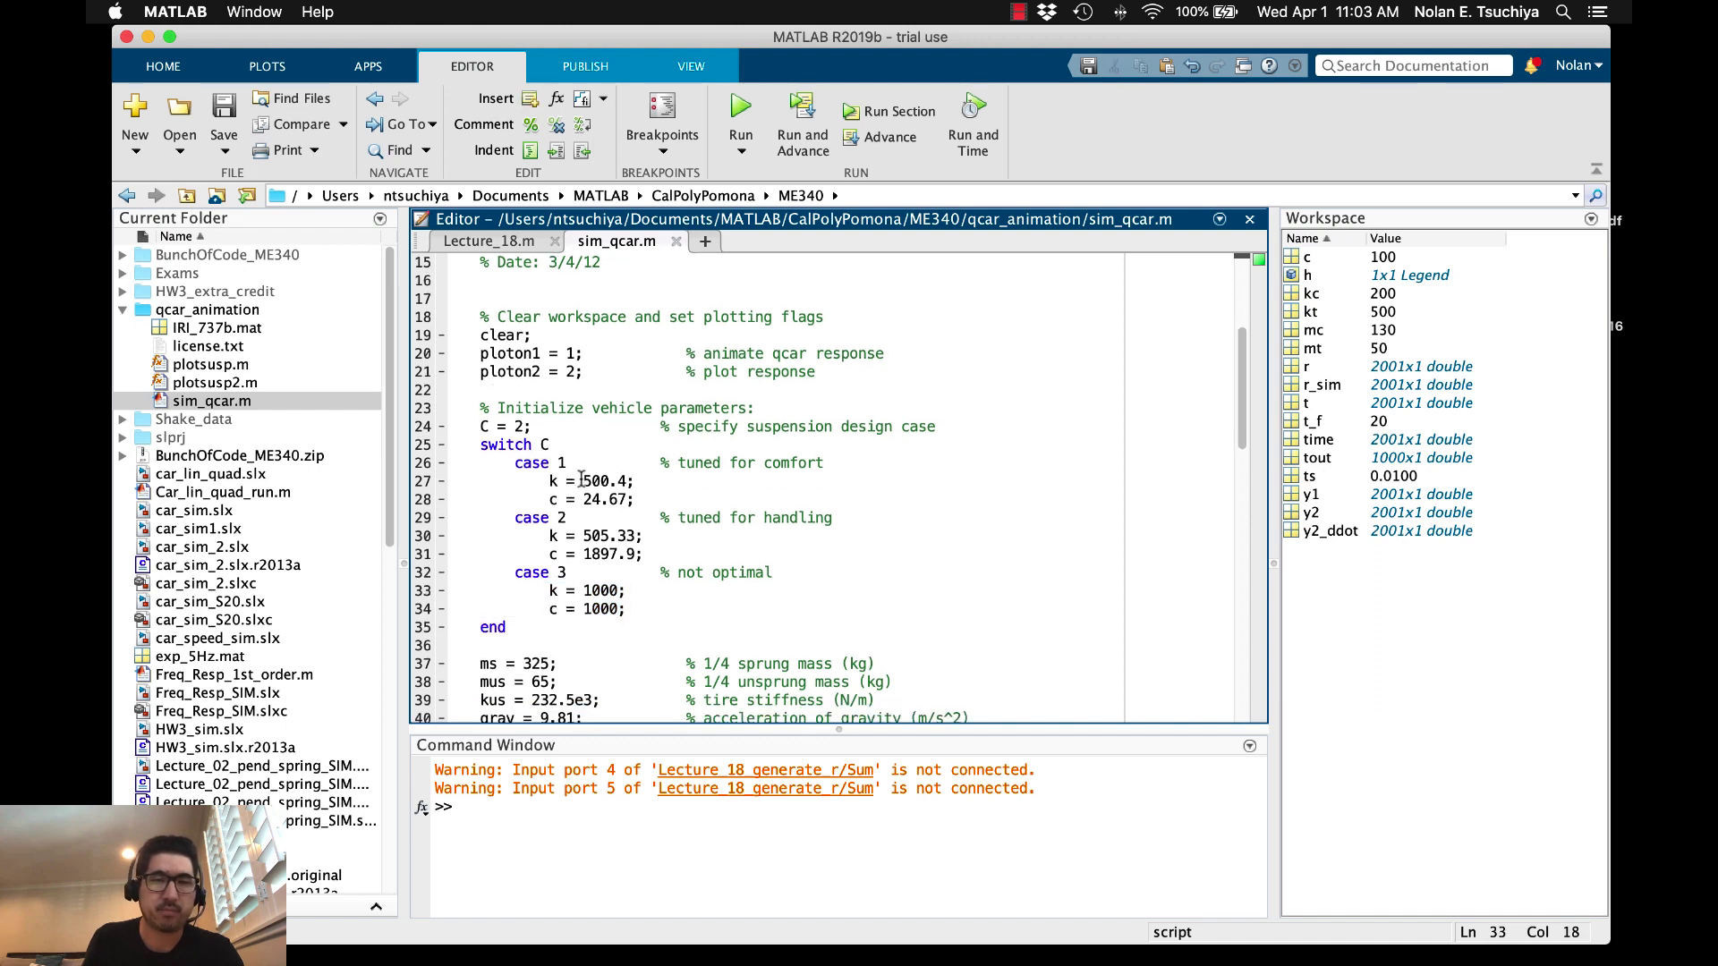
double_click(520, 425)
text(1)
click(1050, 476)
scroll(909, 517, down, 5)
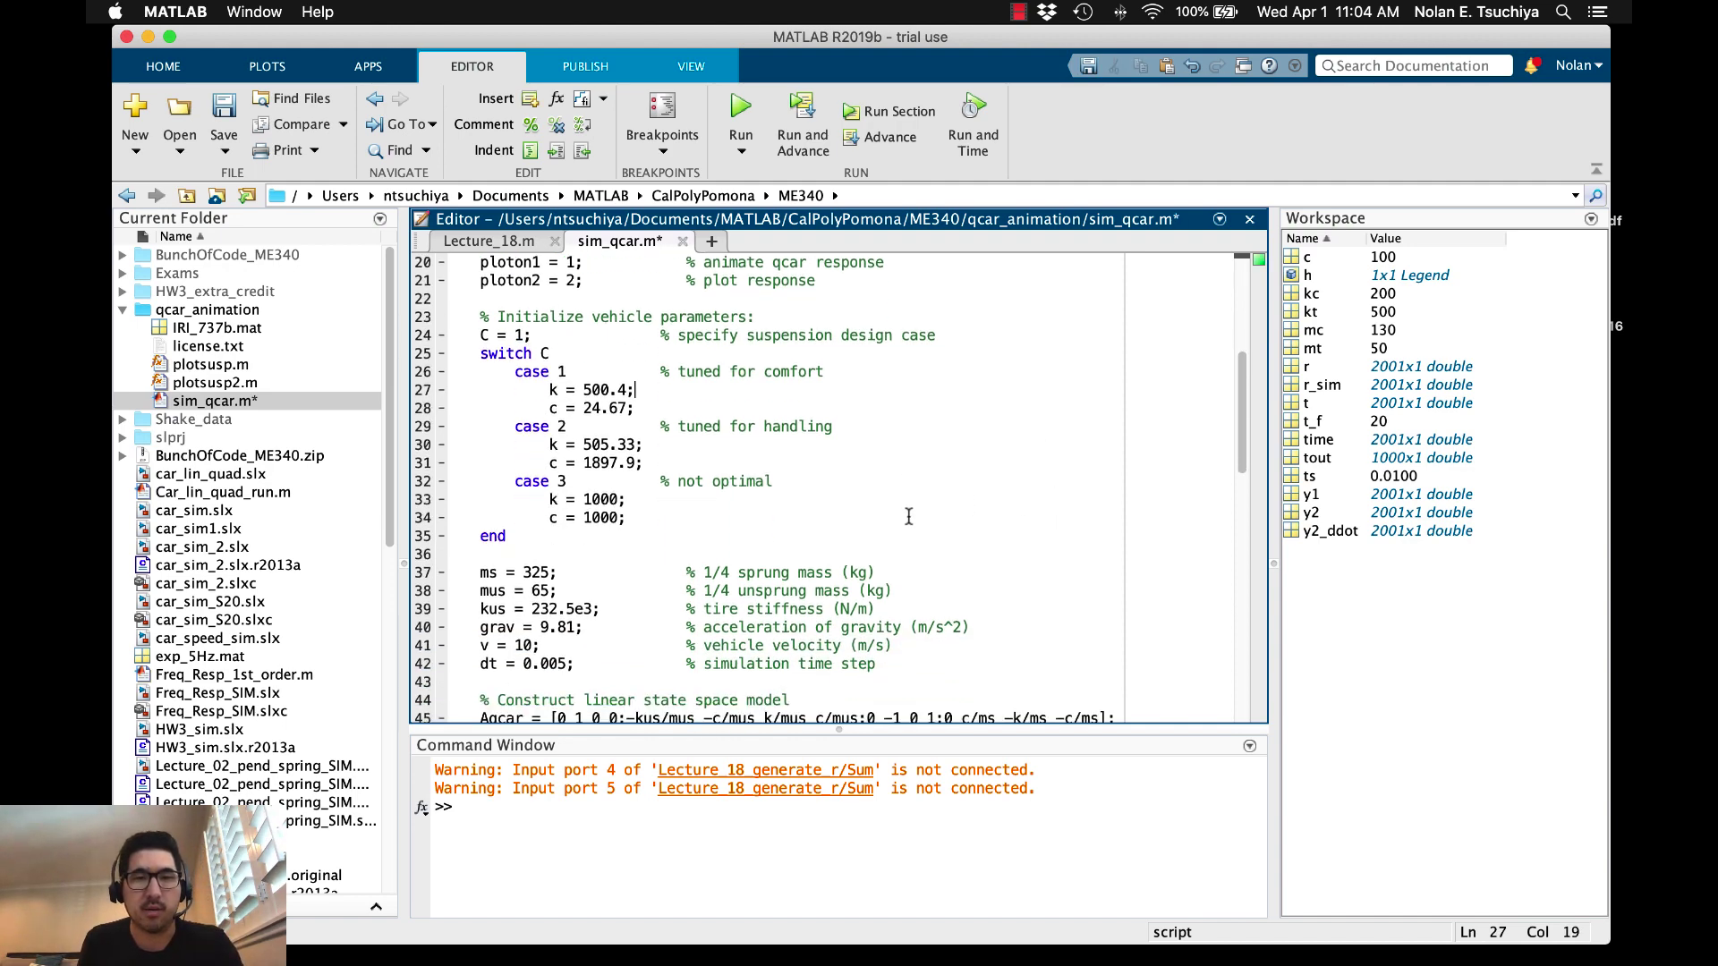
scroll(908, 513, up, 1)
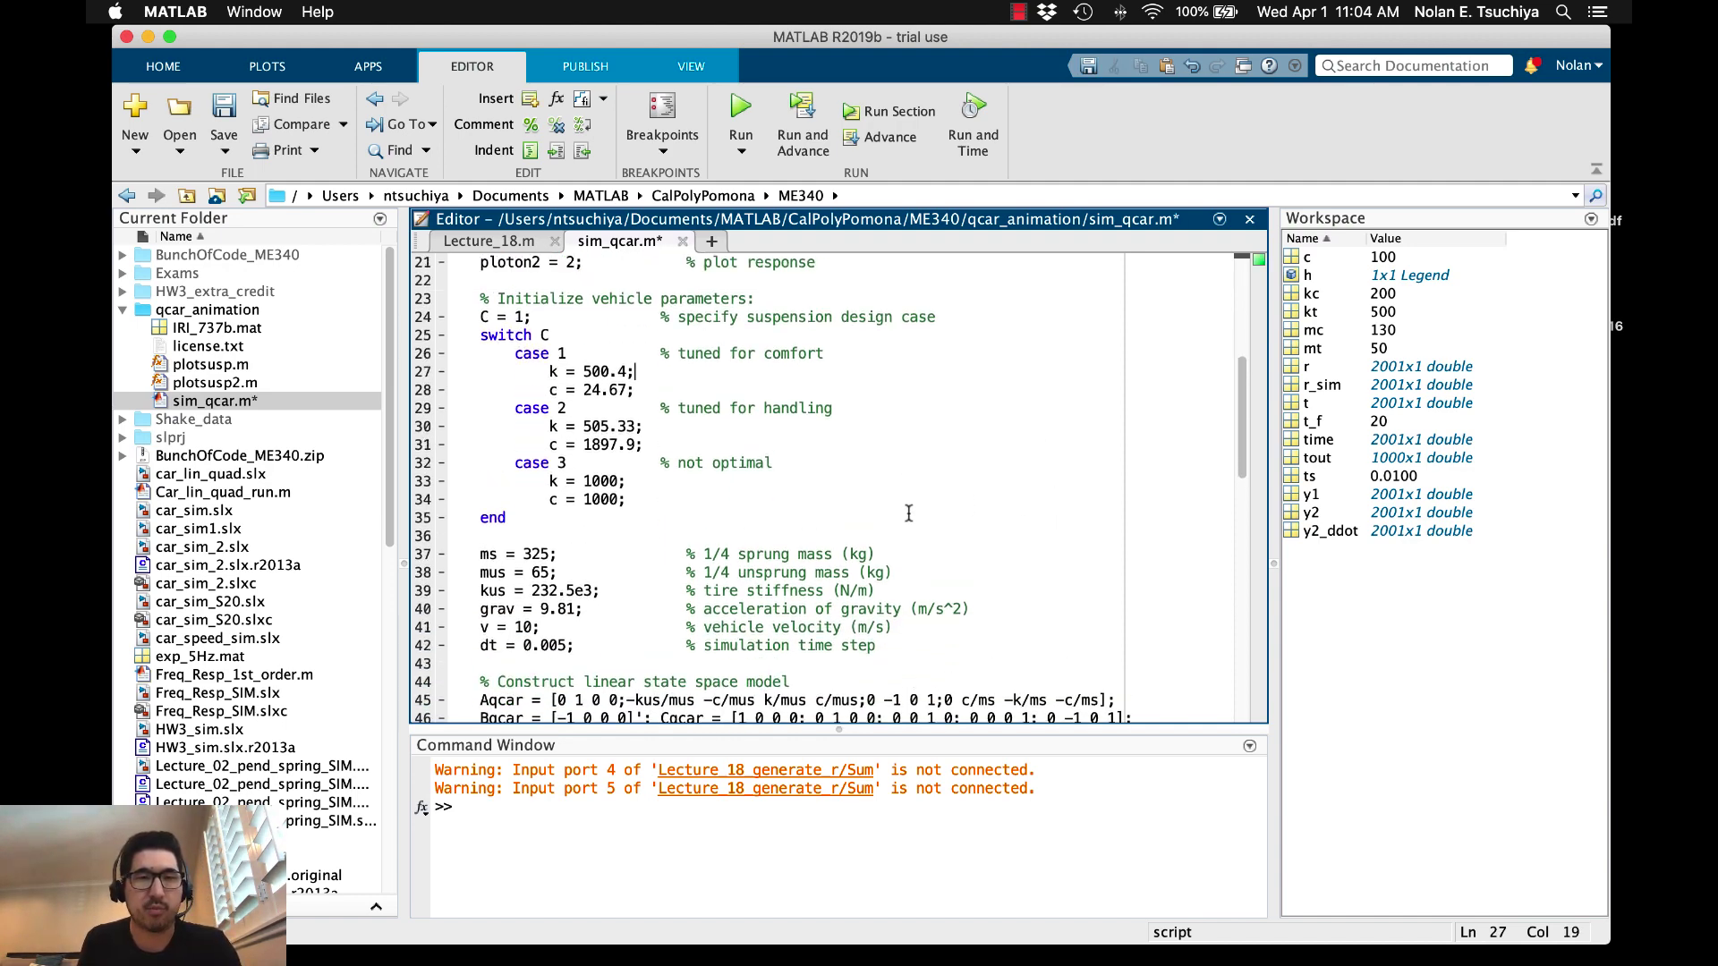
scroll(908, 513, down, 4)
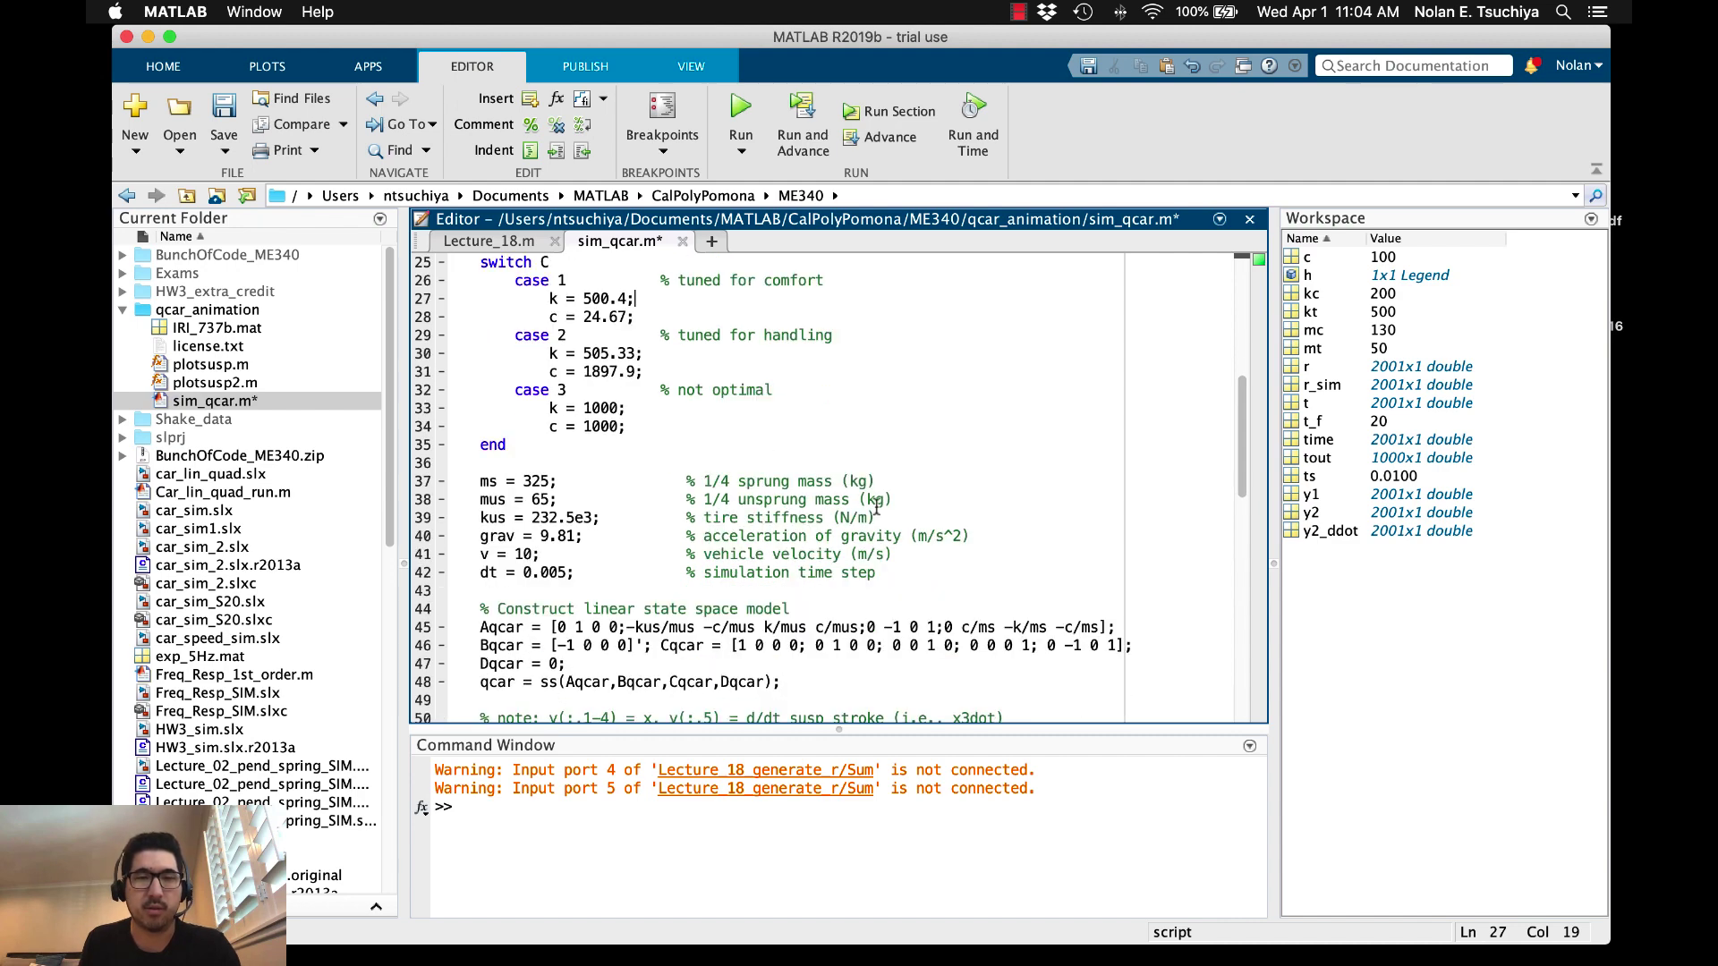
scroll(861, 501, up, 3)
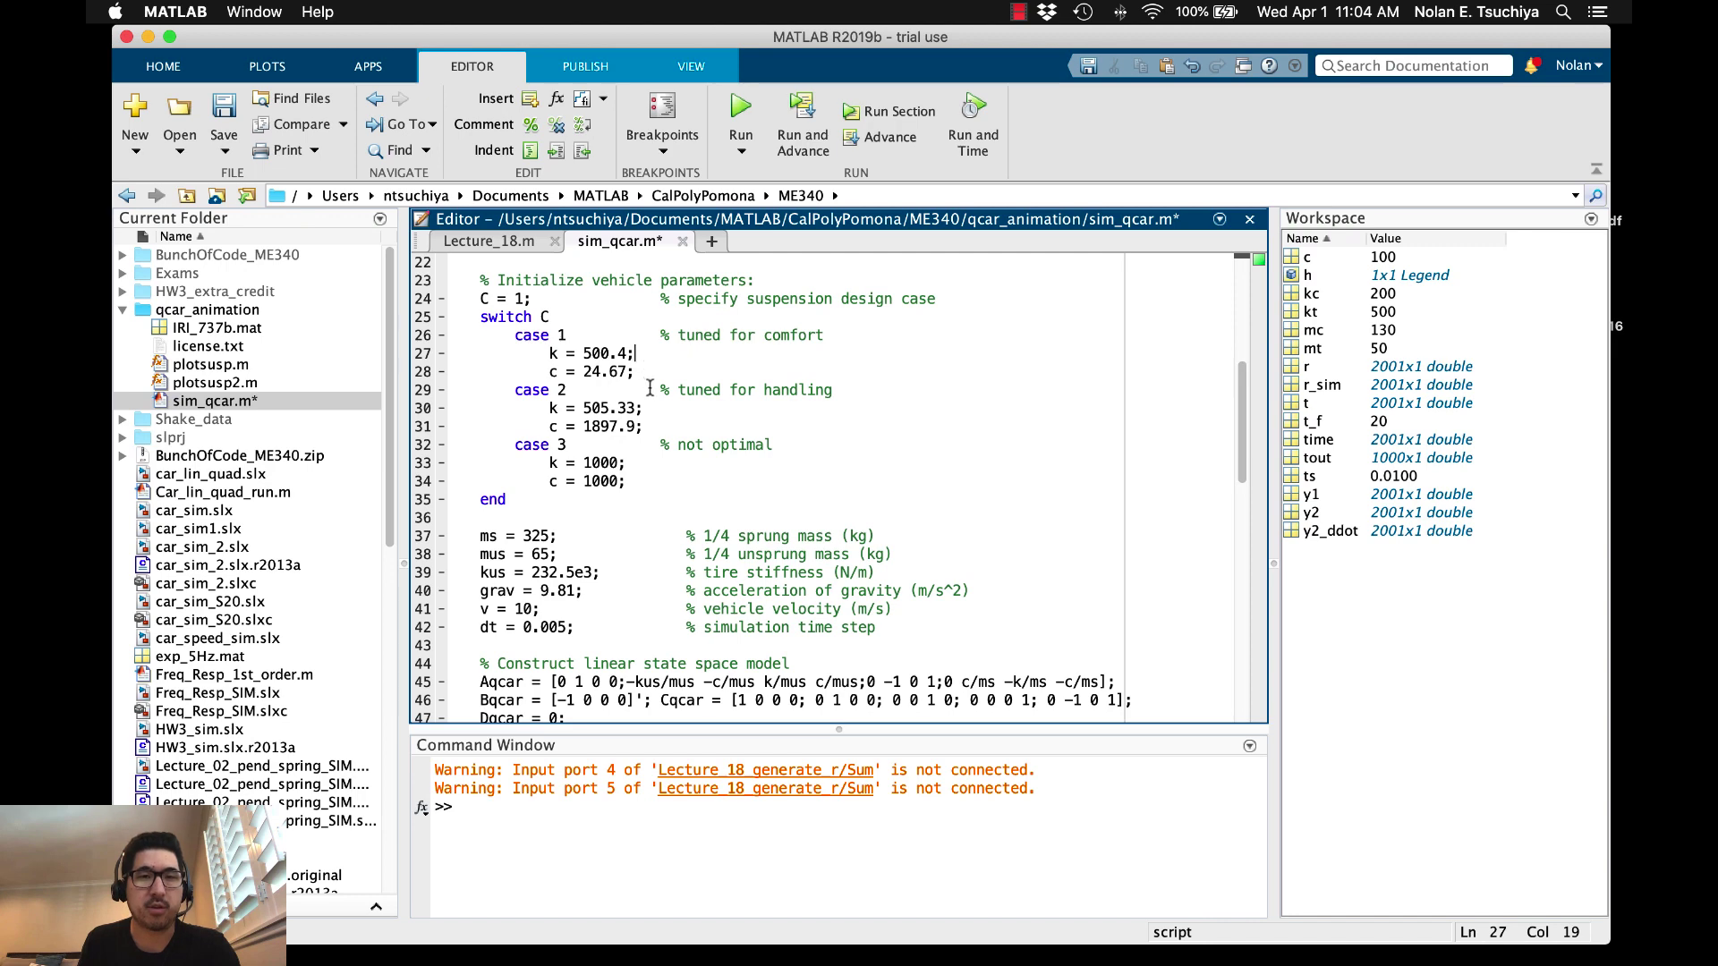
scroll(651, 389, down, 7)
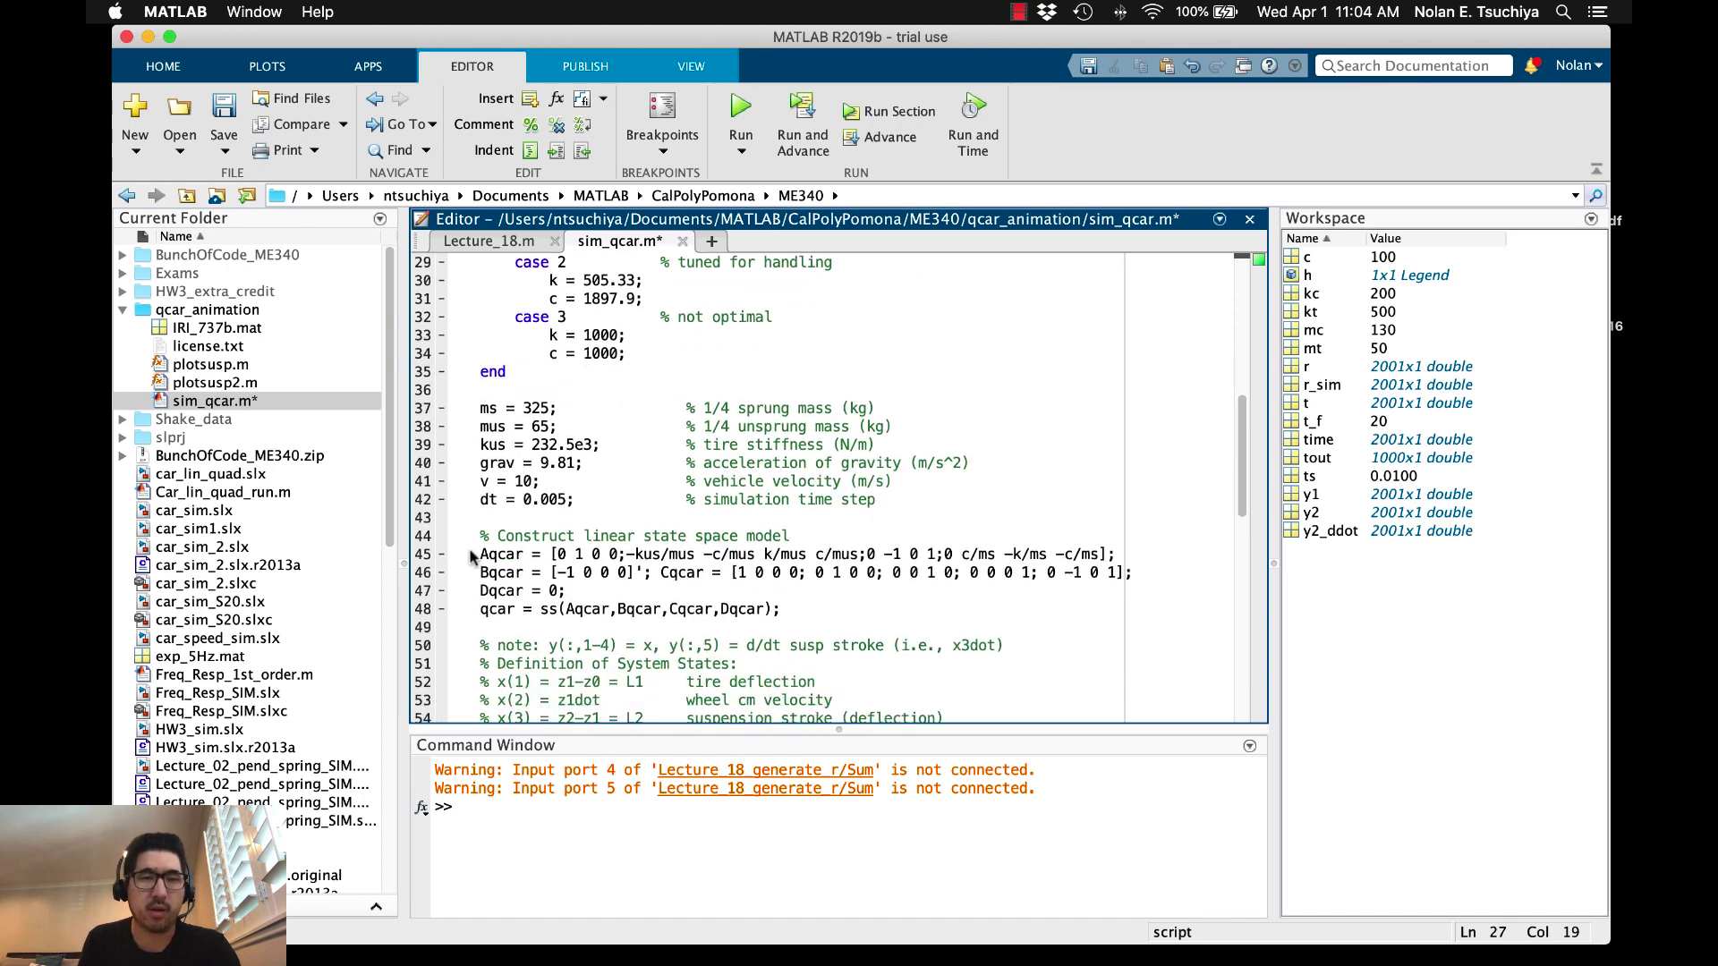
drag(474, 556, 481, 631)
click(841, 615)
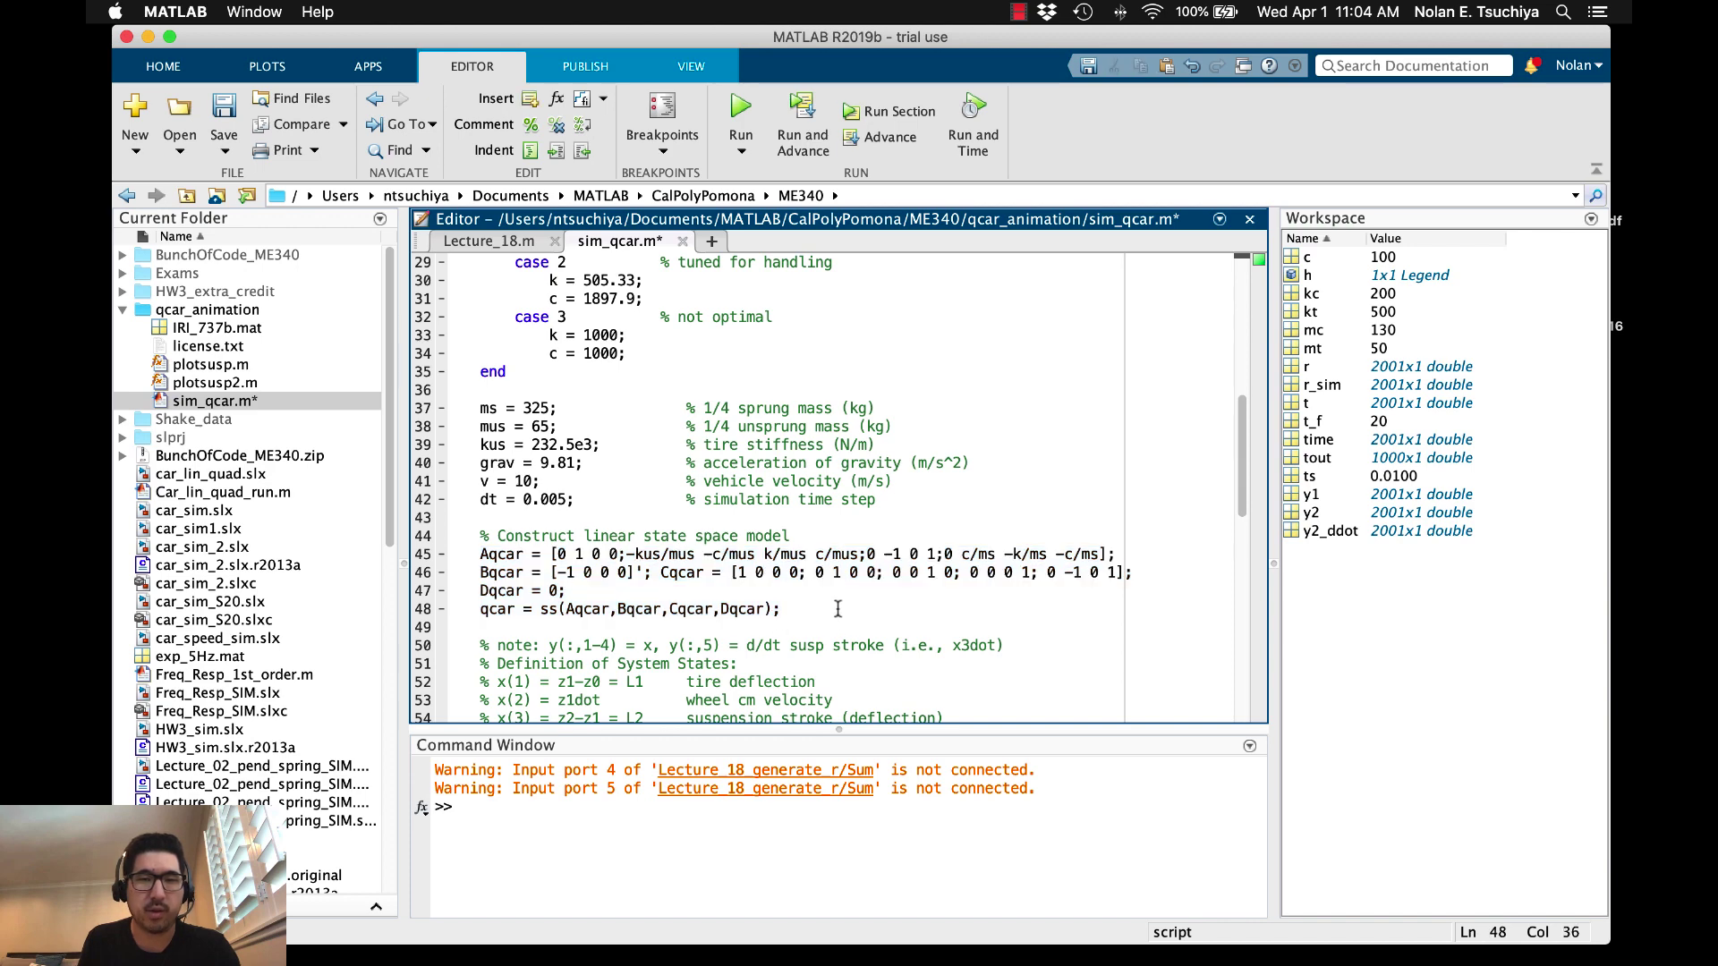
scroll(821, 587, up, 16)
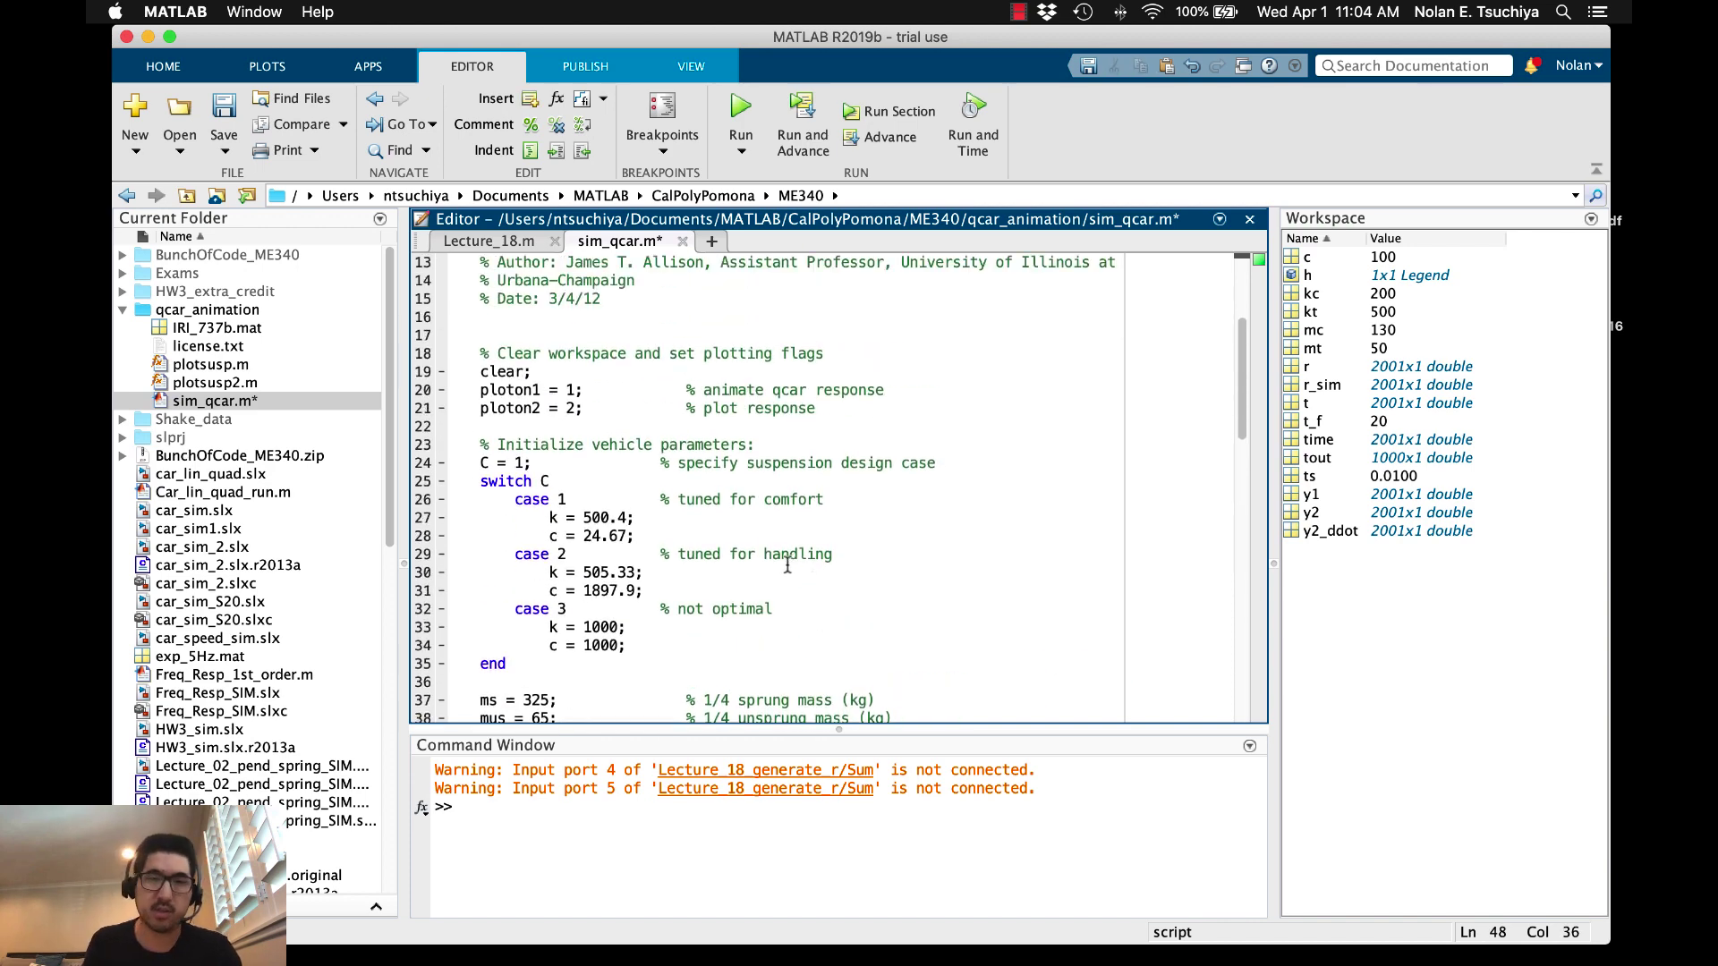
scroll(779, 564, down, 8)
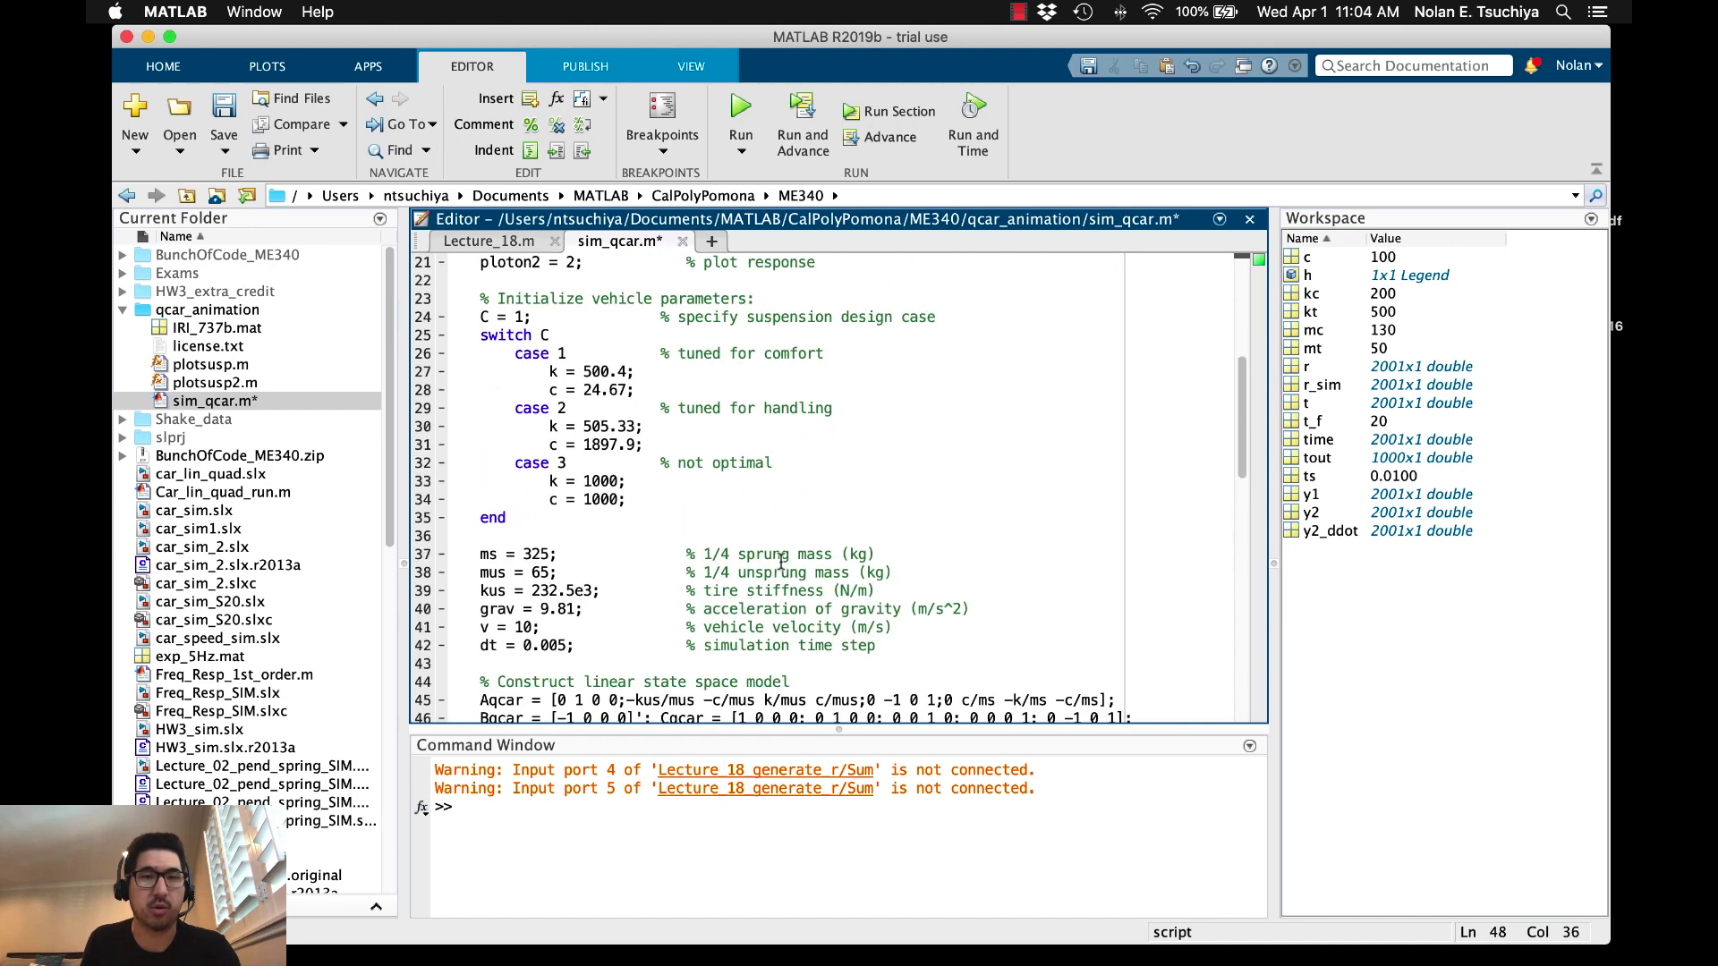
click(651, 324)
key(shift+Left)
key(shift+Left)
key(shift+Left)
key(shift+Left)
key(shift+Left)
key(shift+Left)
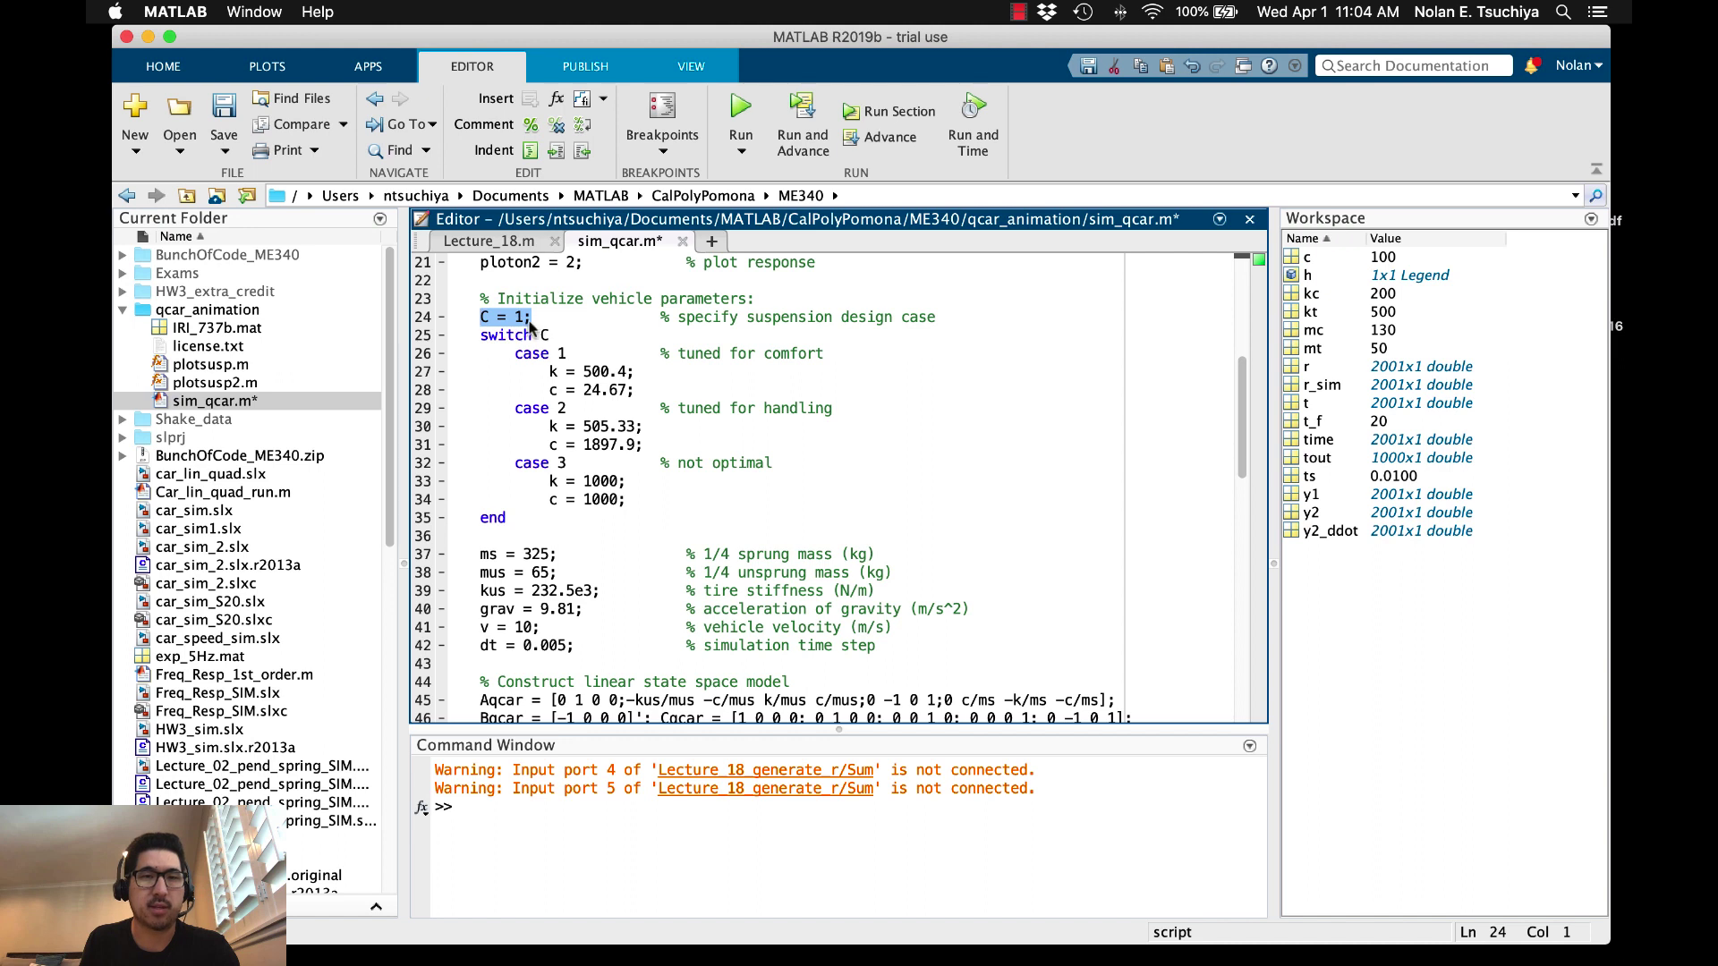
drag(729, 390, 484, 356)
key(Right)
scroll(862, 470, down, 3)
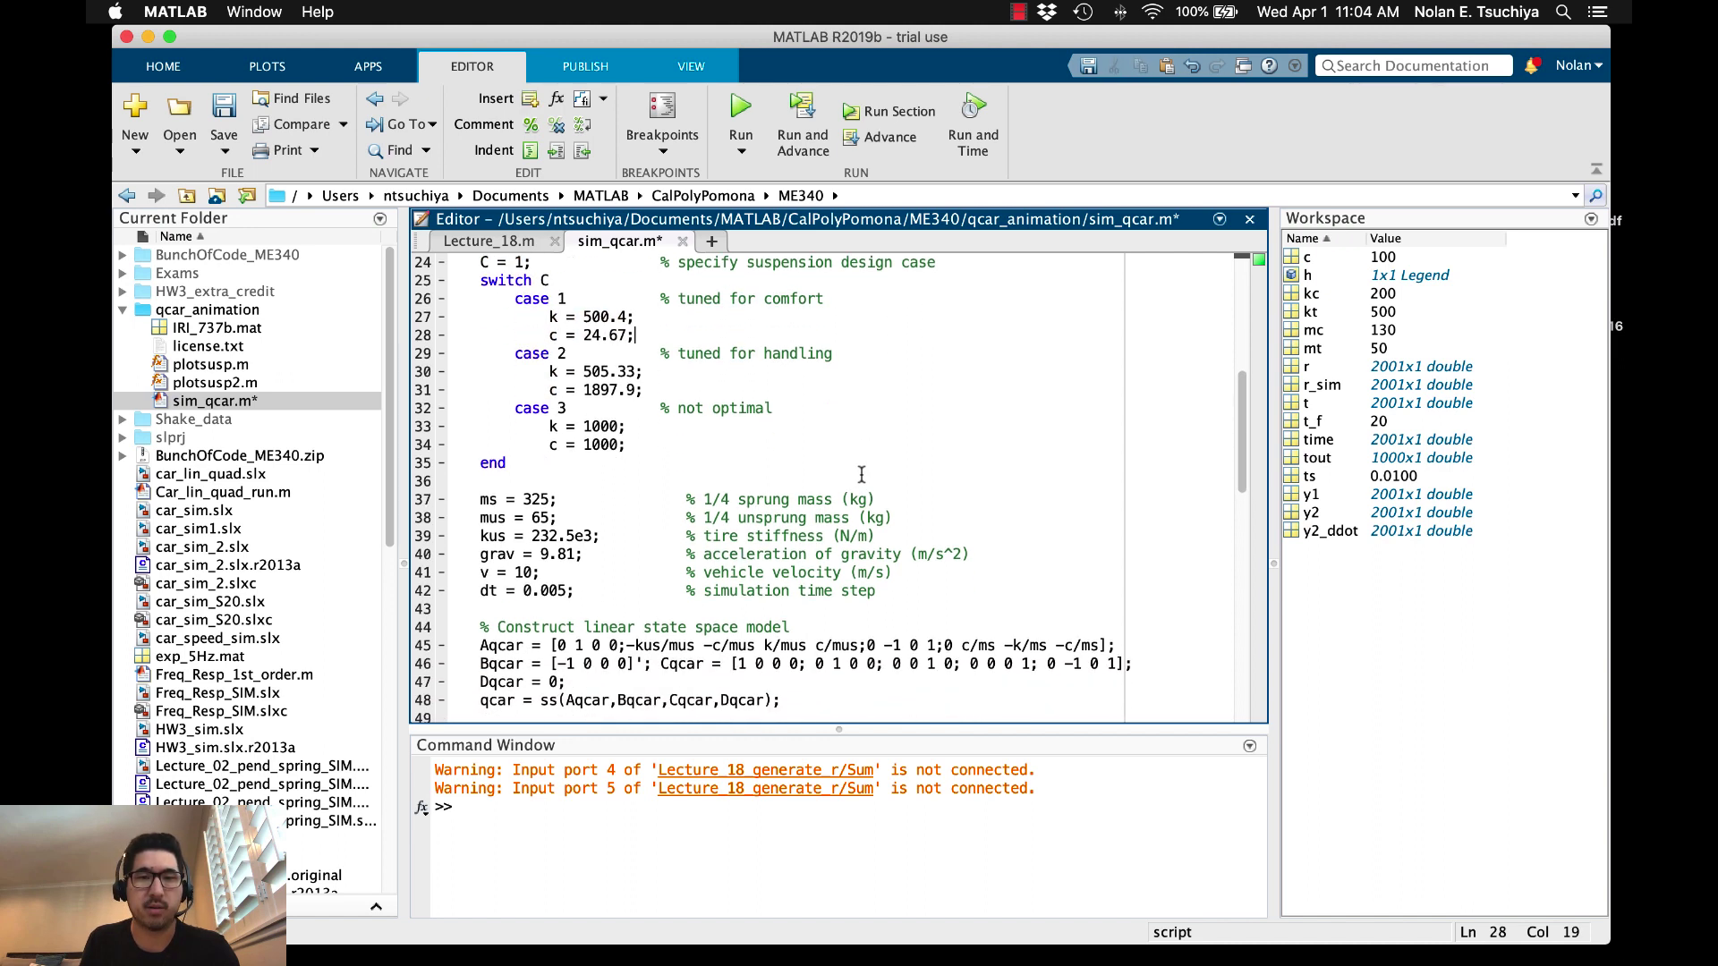
scroll(860, 473, up, 5)
click(859, 472)
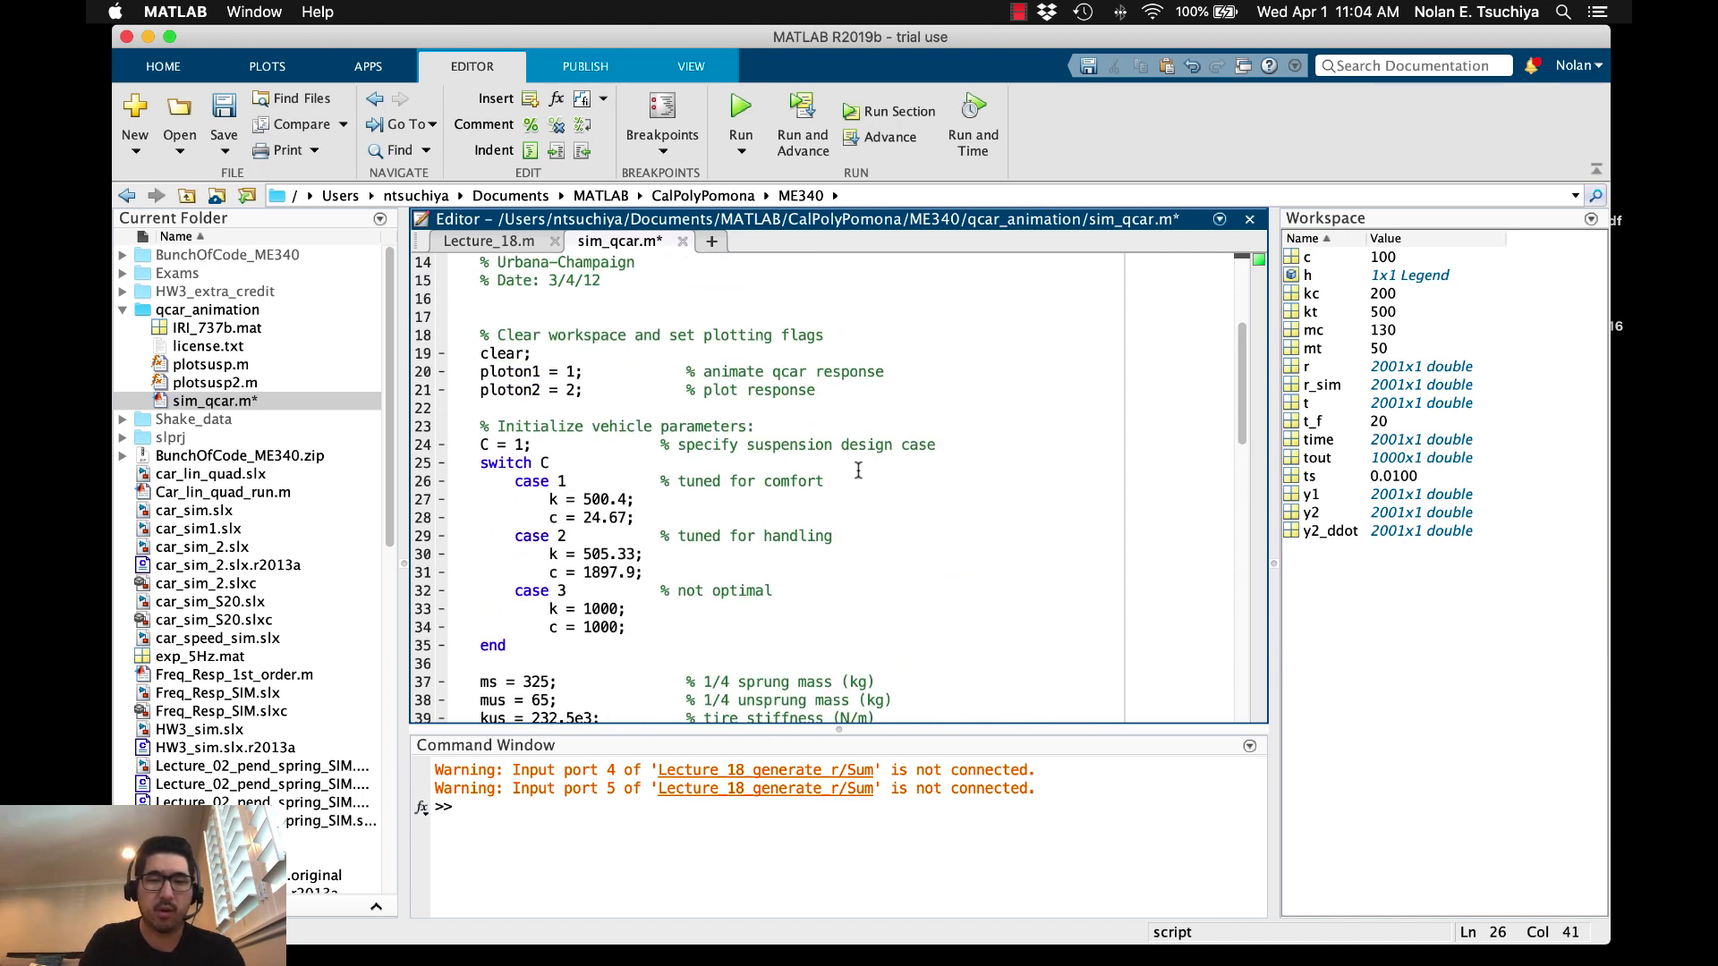
- Save and run sim_qcar.m with F5, then move the animation figure to the left
key(F5)
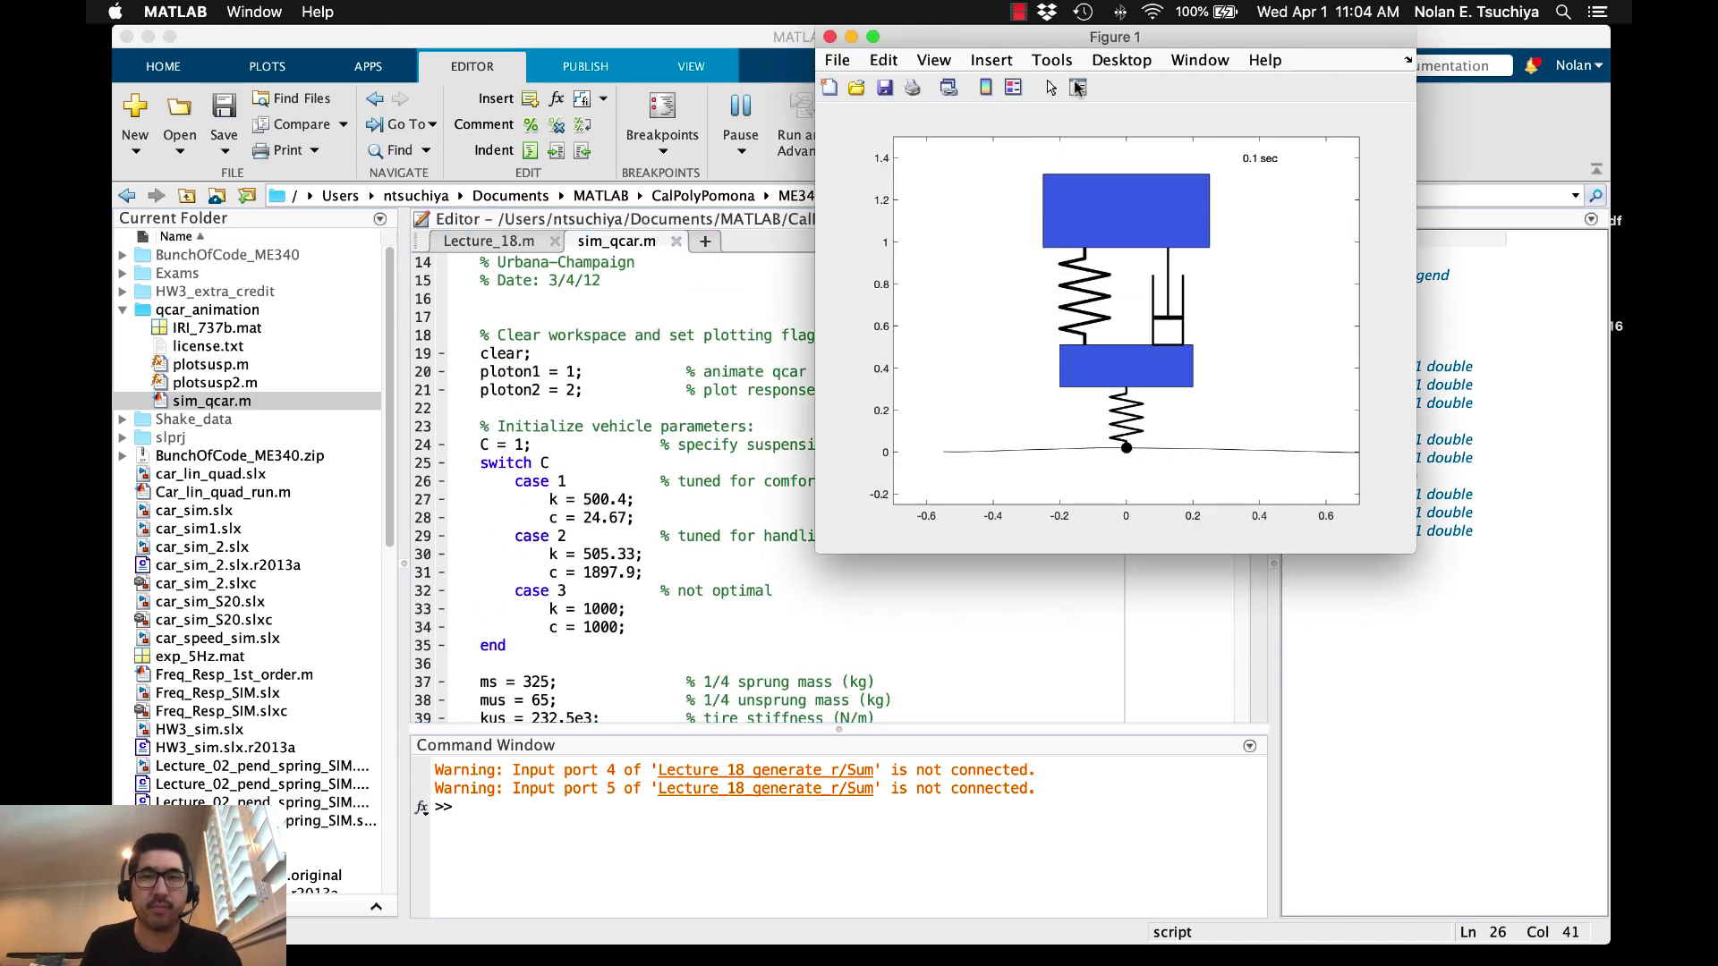
drag(1078, 45, 739, 52)
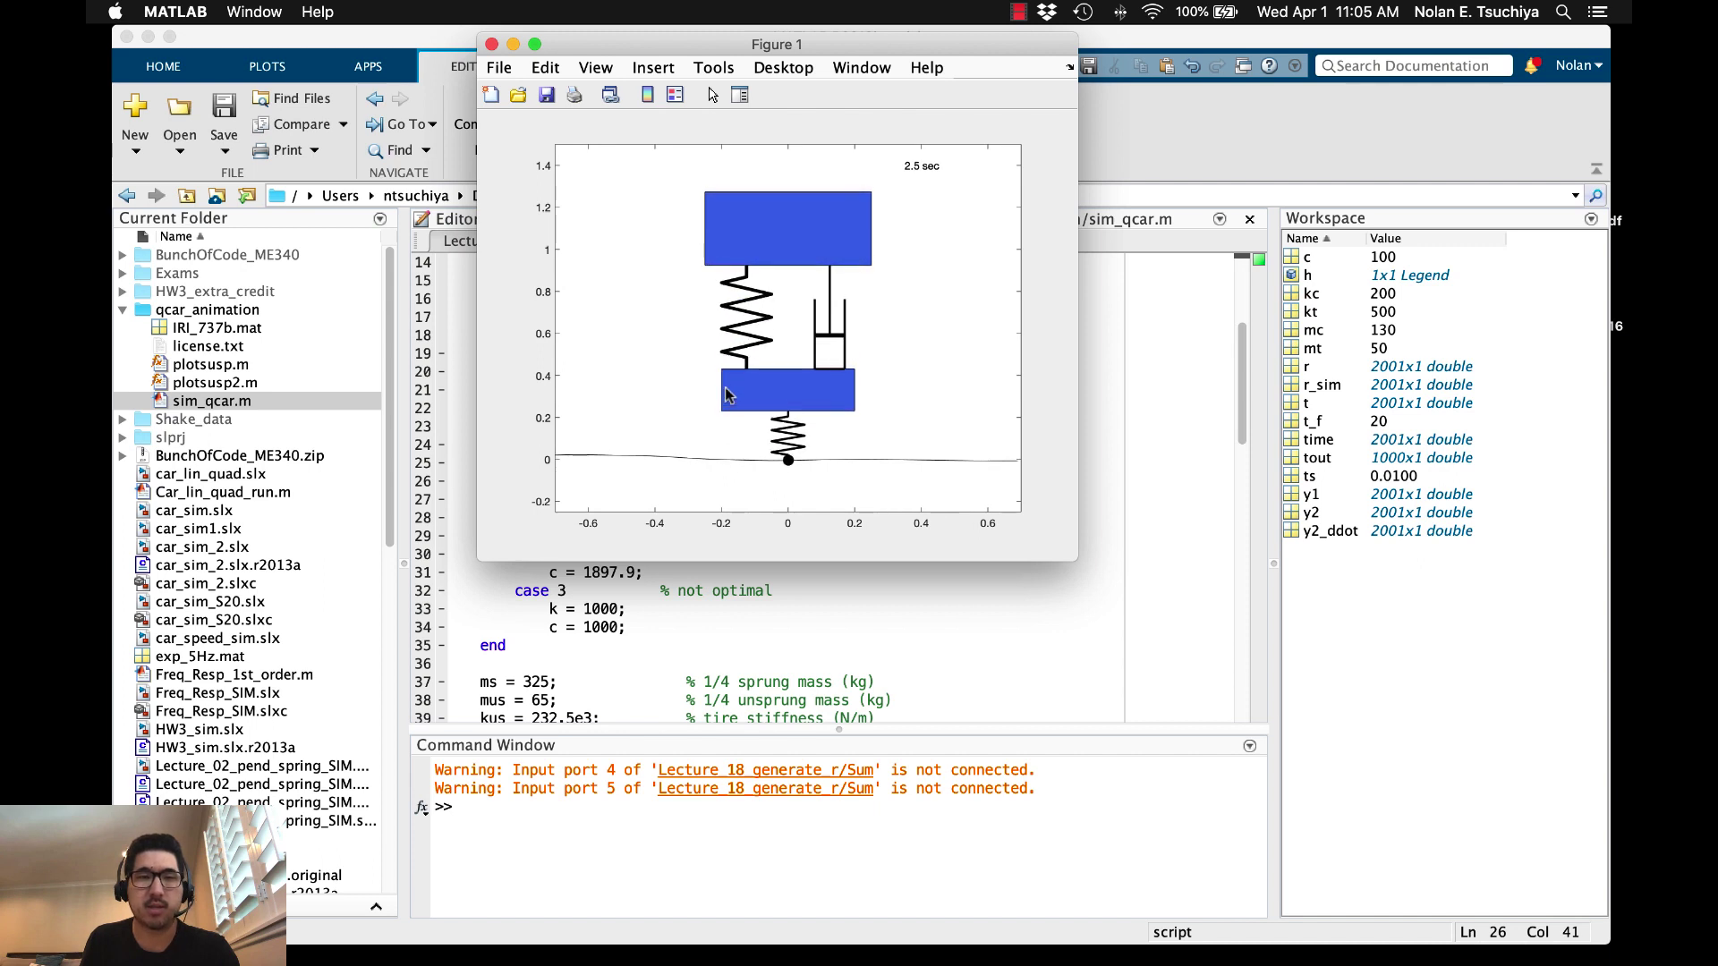
drag(752, 37, 629, 29)
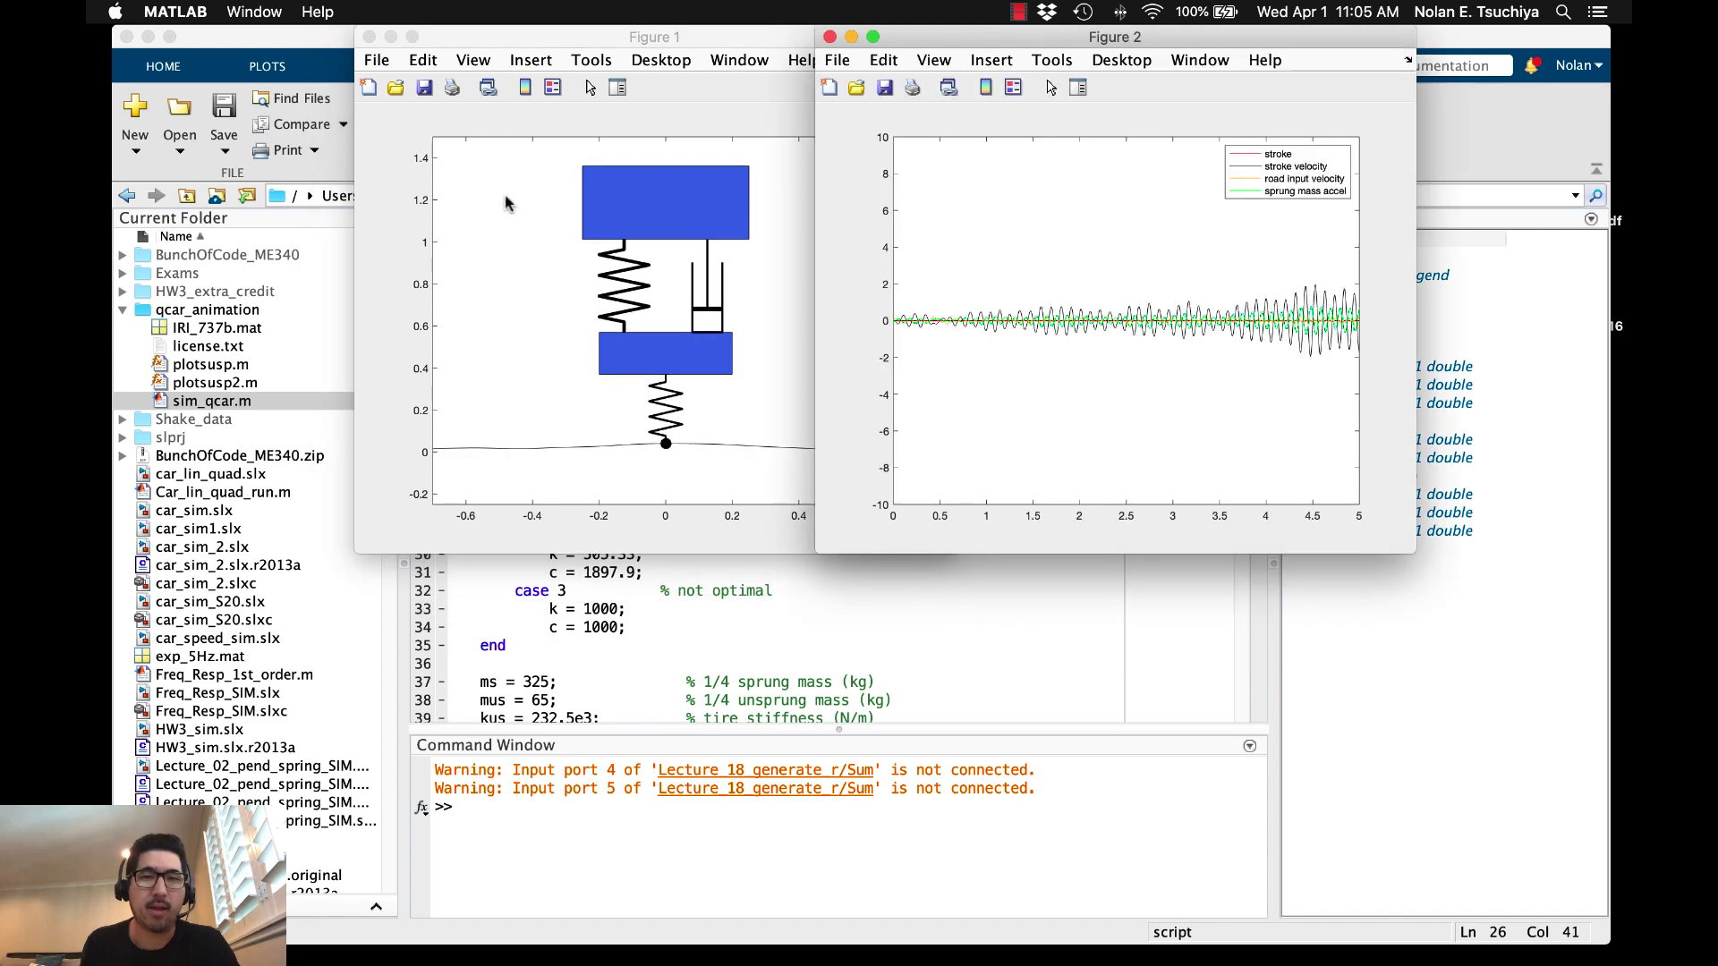
- Move the Figure 2 response plot aside so it no longer overlaps the Figure 1 animation
drag(1006, 35, 934, 94)
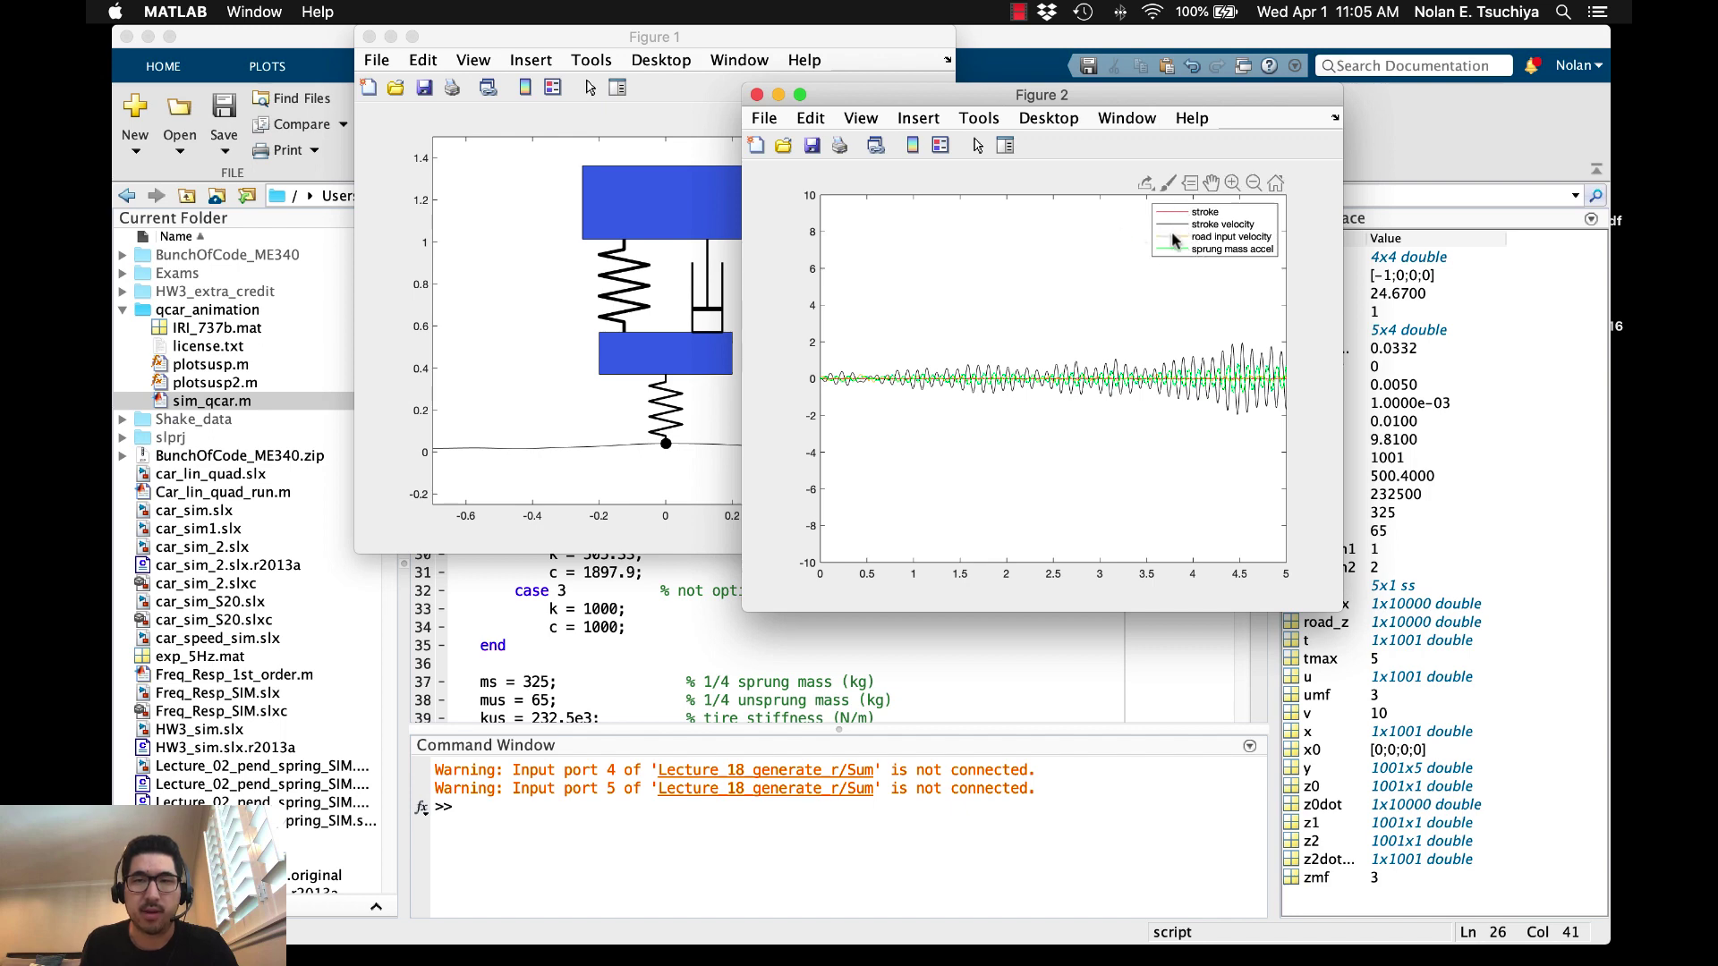
drag(1114, 95, 978, 48)
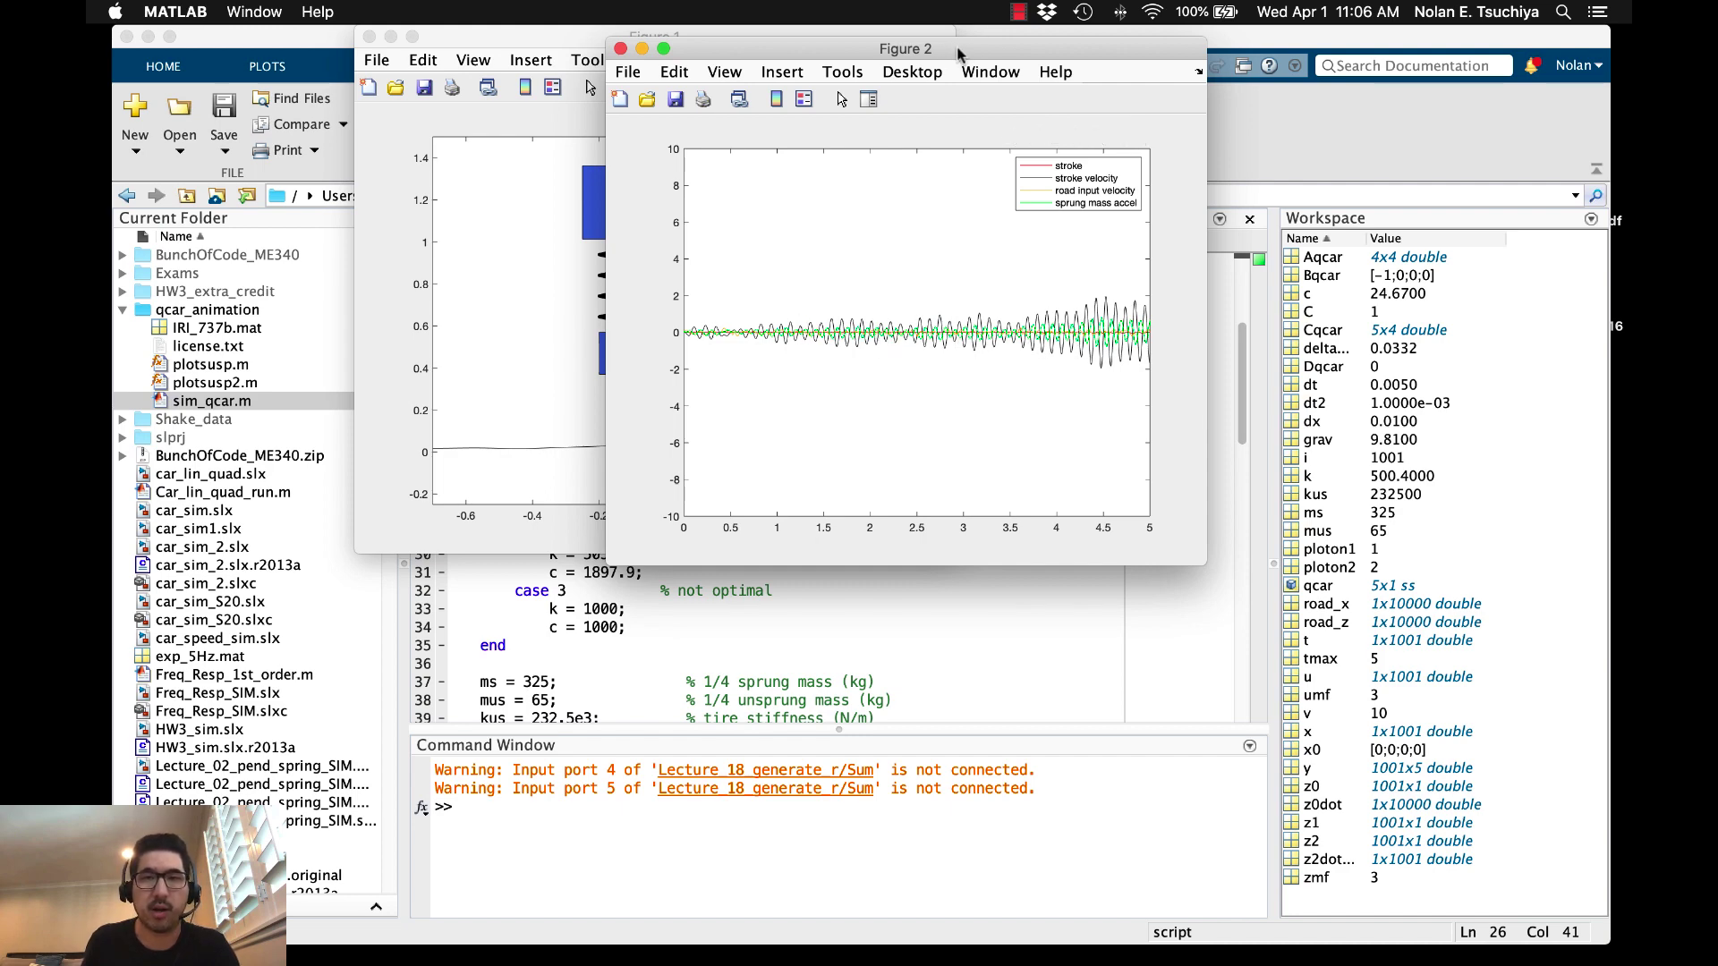
drag(956, 51, 1353, 395)
drag(643, 43, 638, 43)
- Close the animation figure and change the design case on line 24 to C = 2
click(365, 37)
click(507, 335)
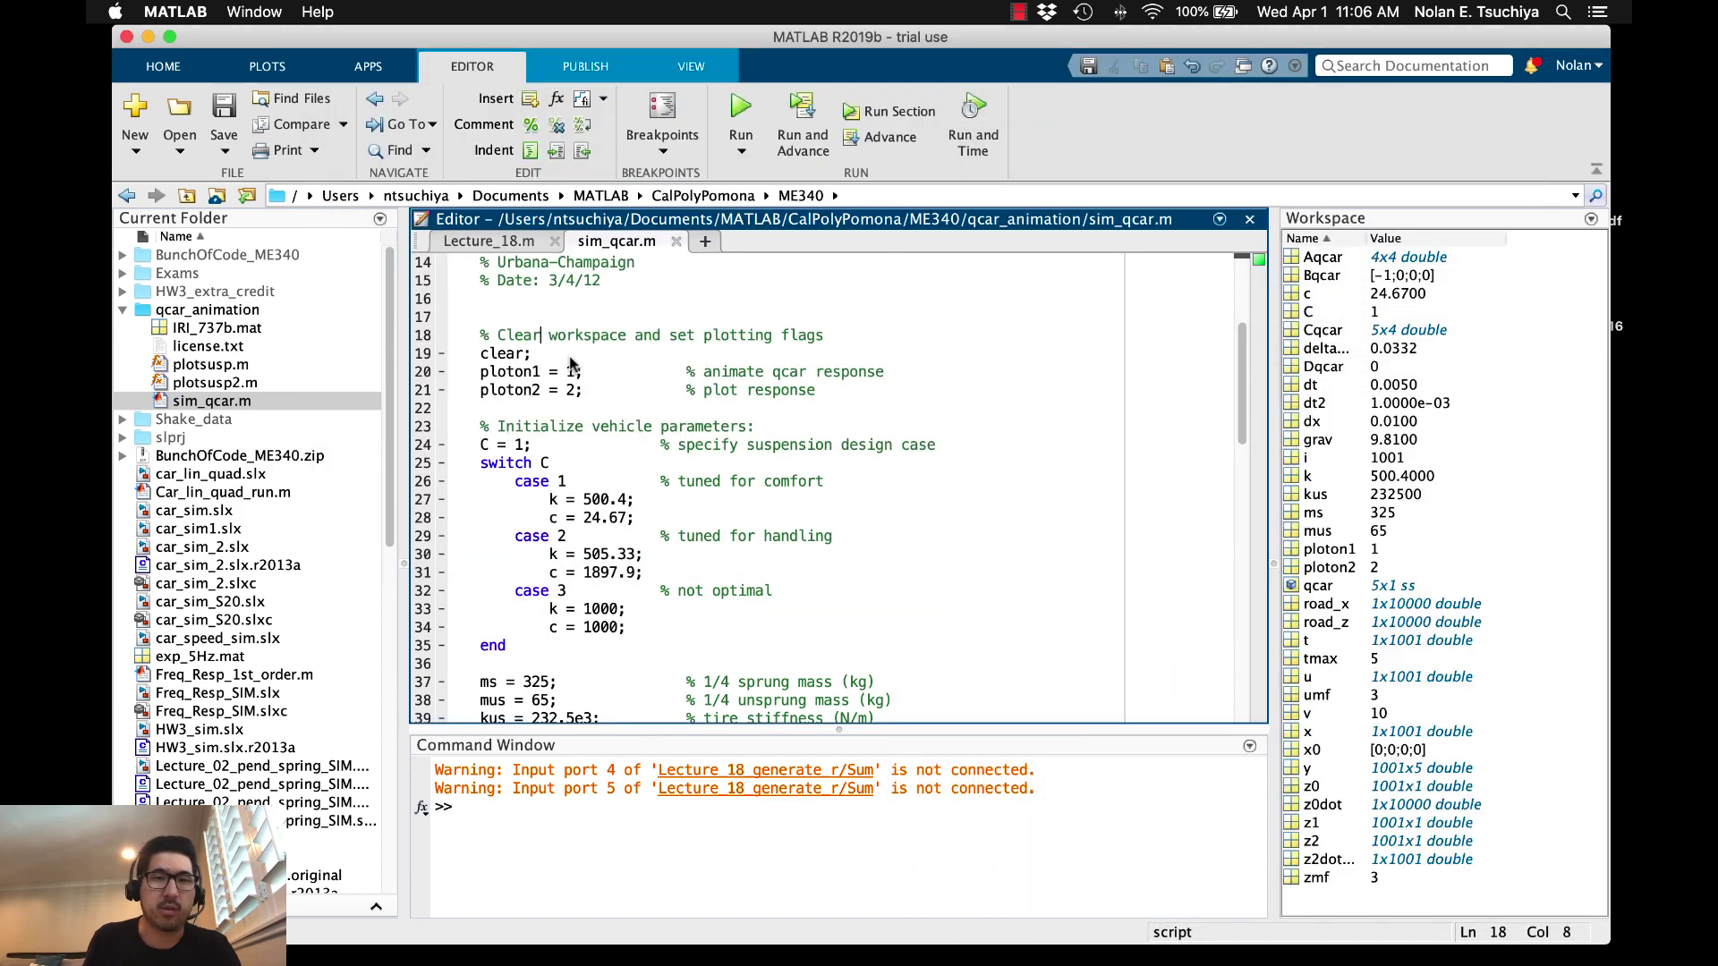
click(543, 462)
click(520, 445)
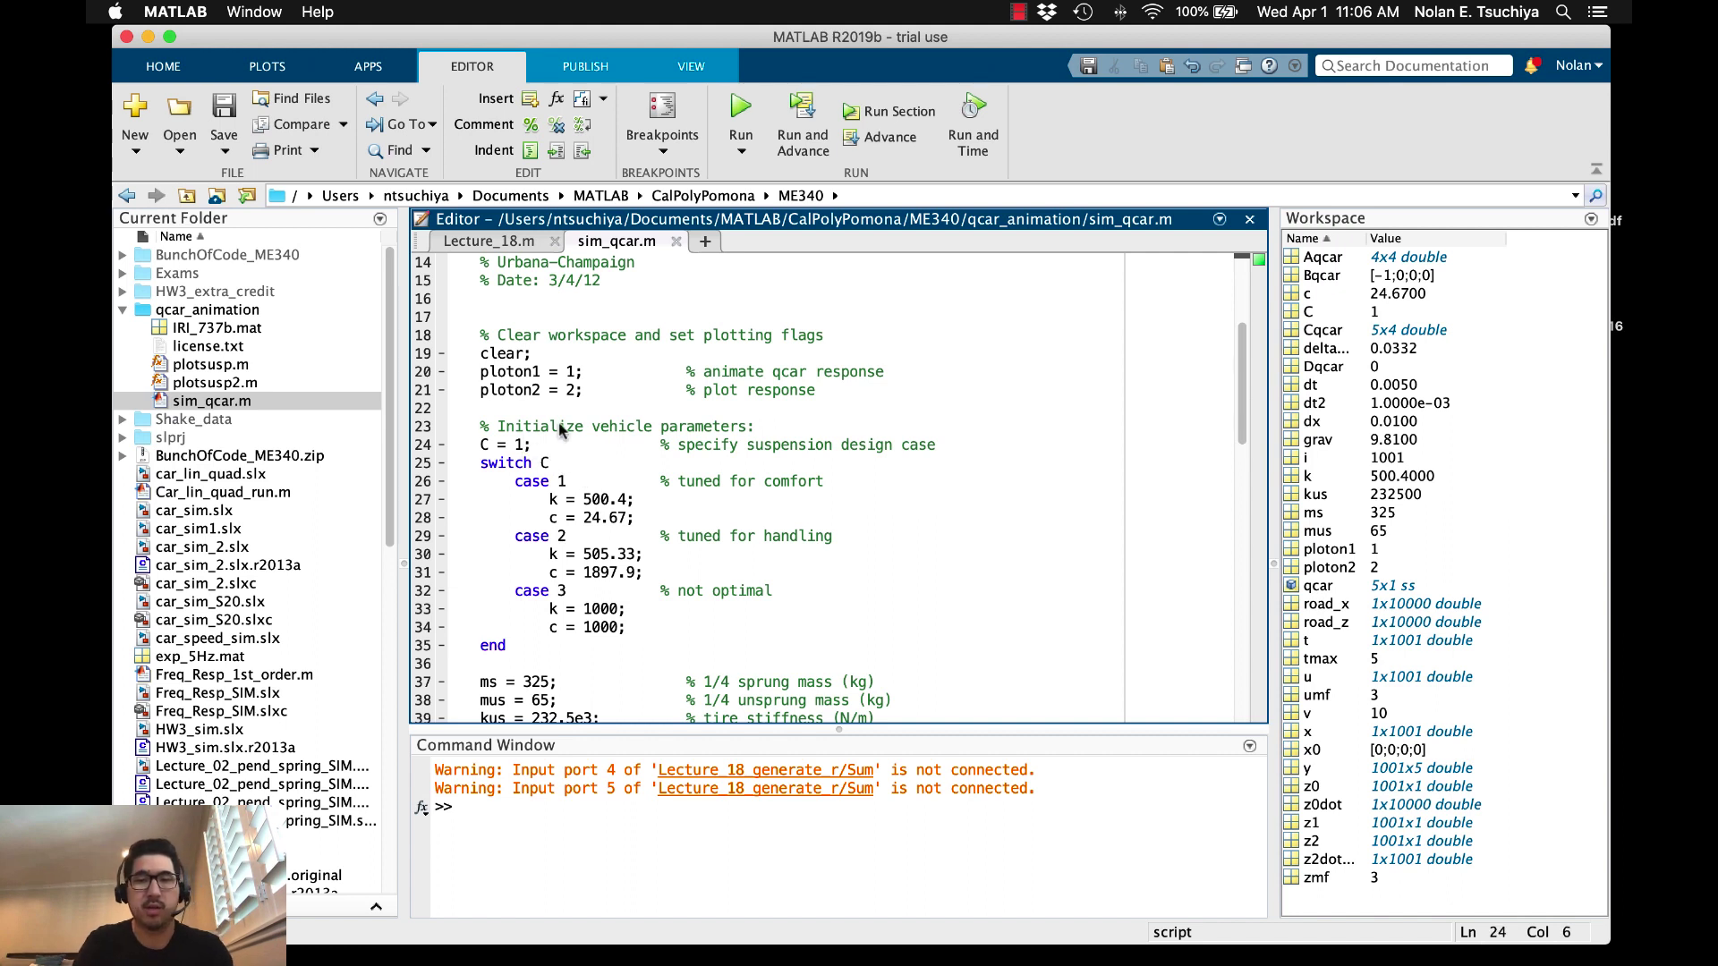
key(BackSpace)
text(2)
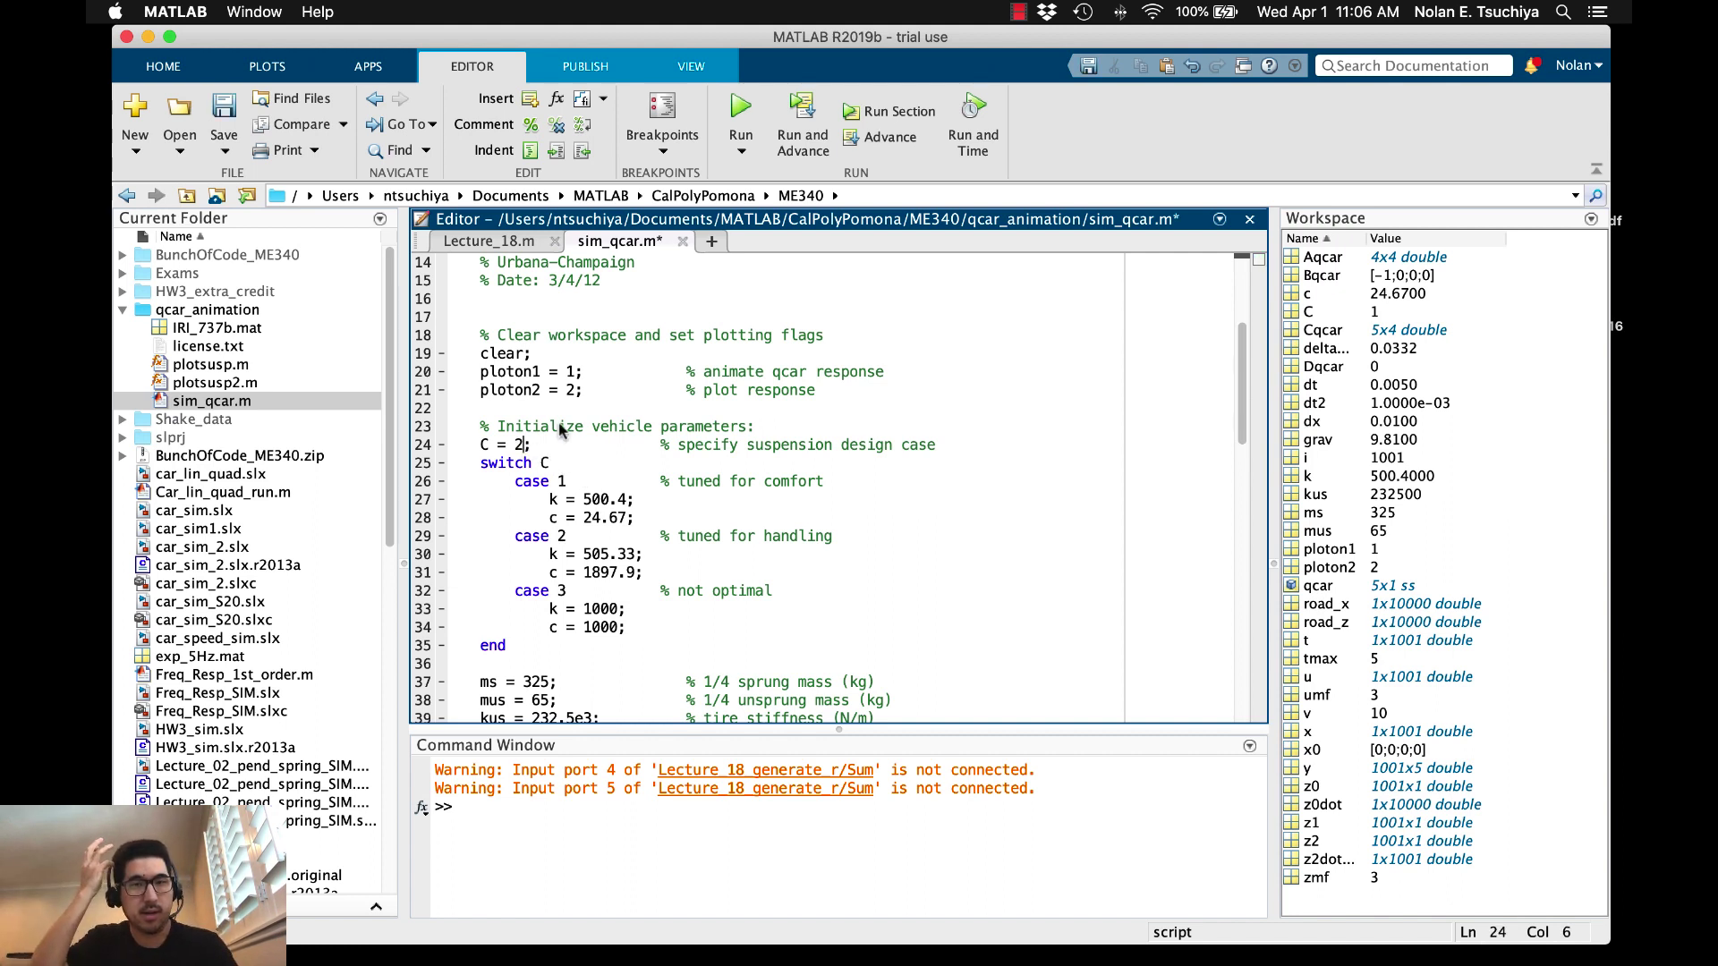
- Point out the comfort values and handling damping c = 1897.9, then save sim_qcar.m
click(617, 480)
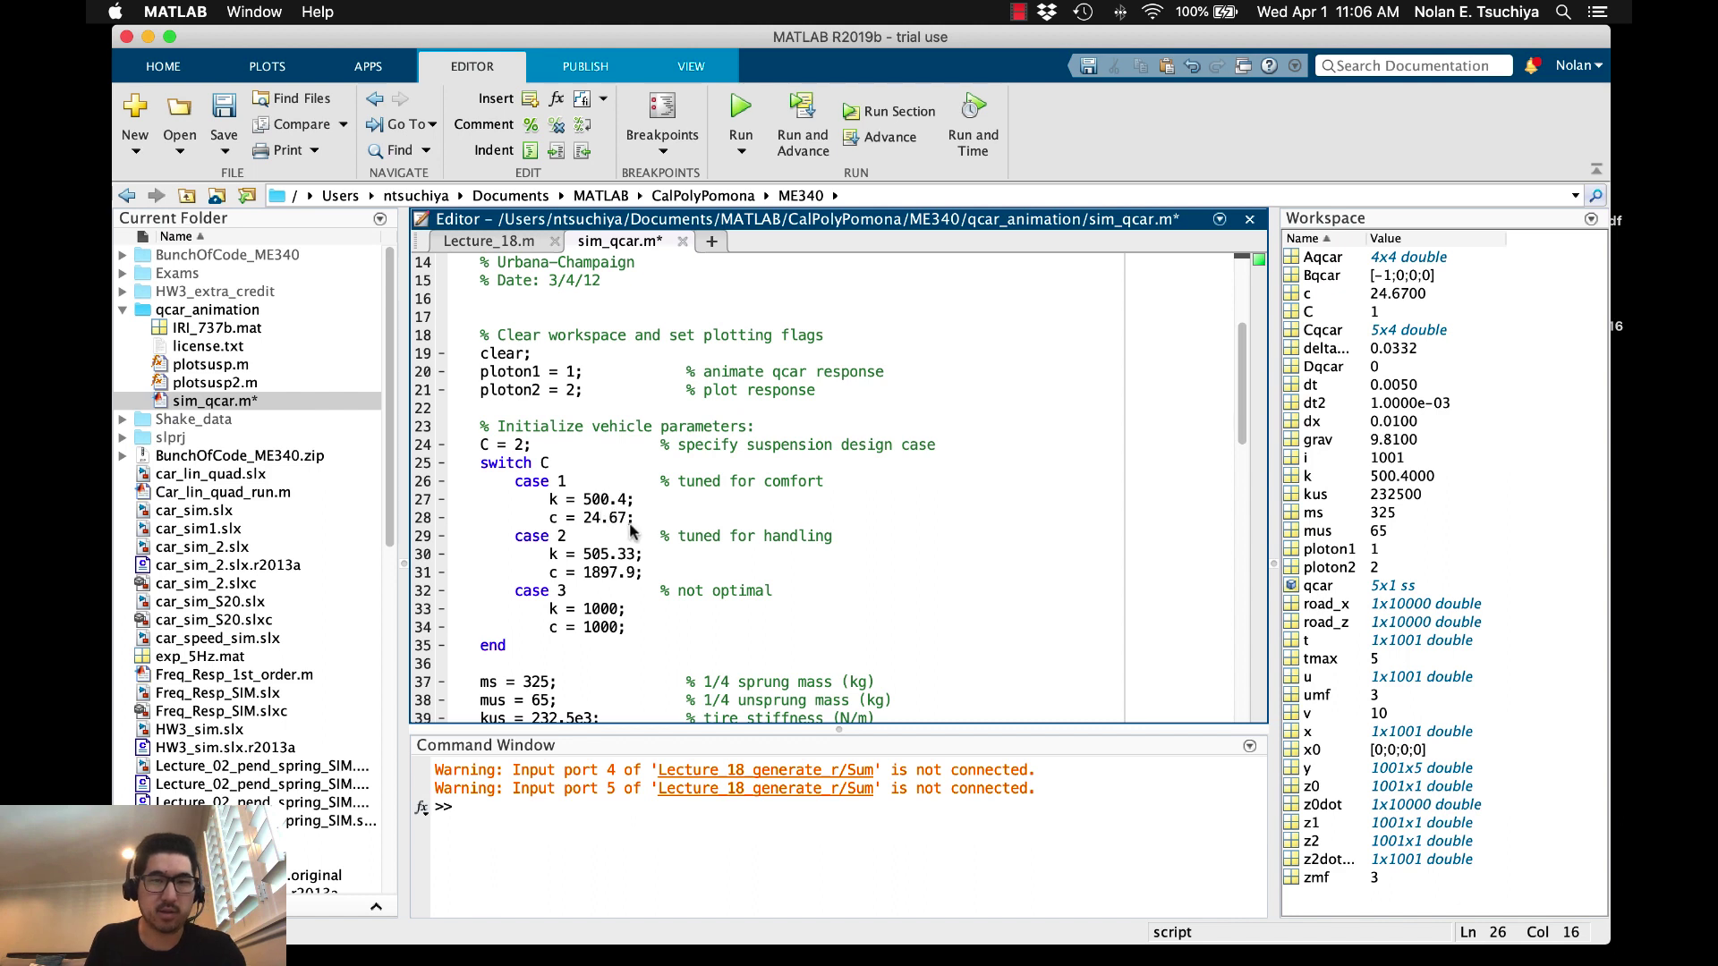
scroll(635, 530, down, 1)
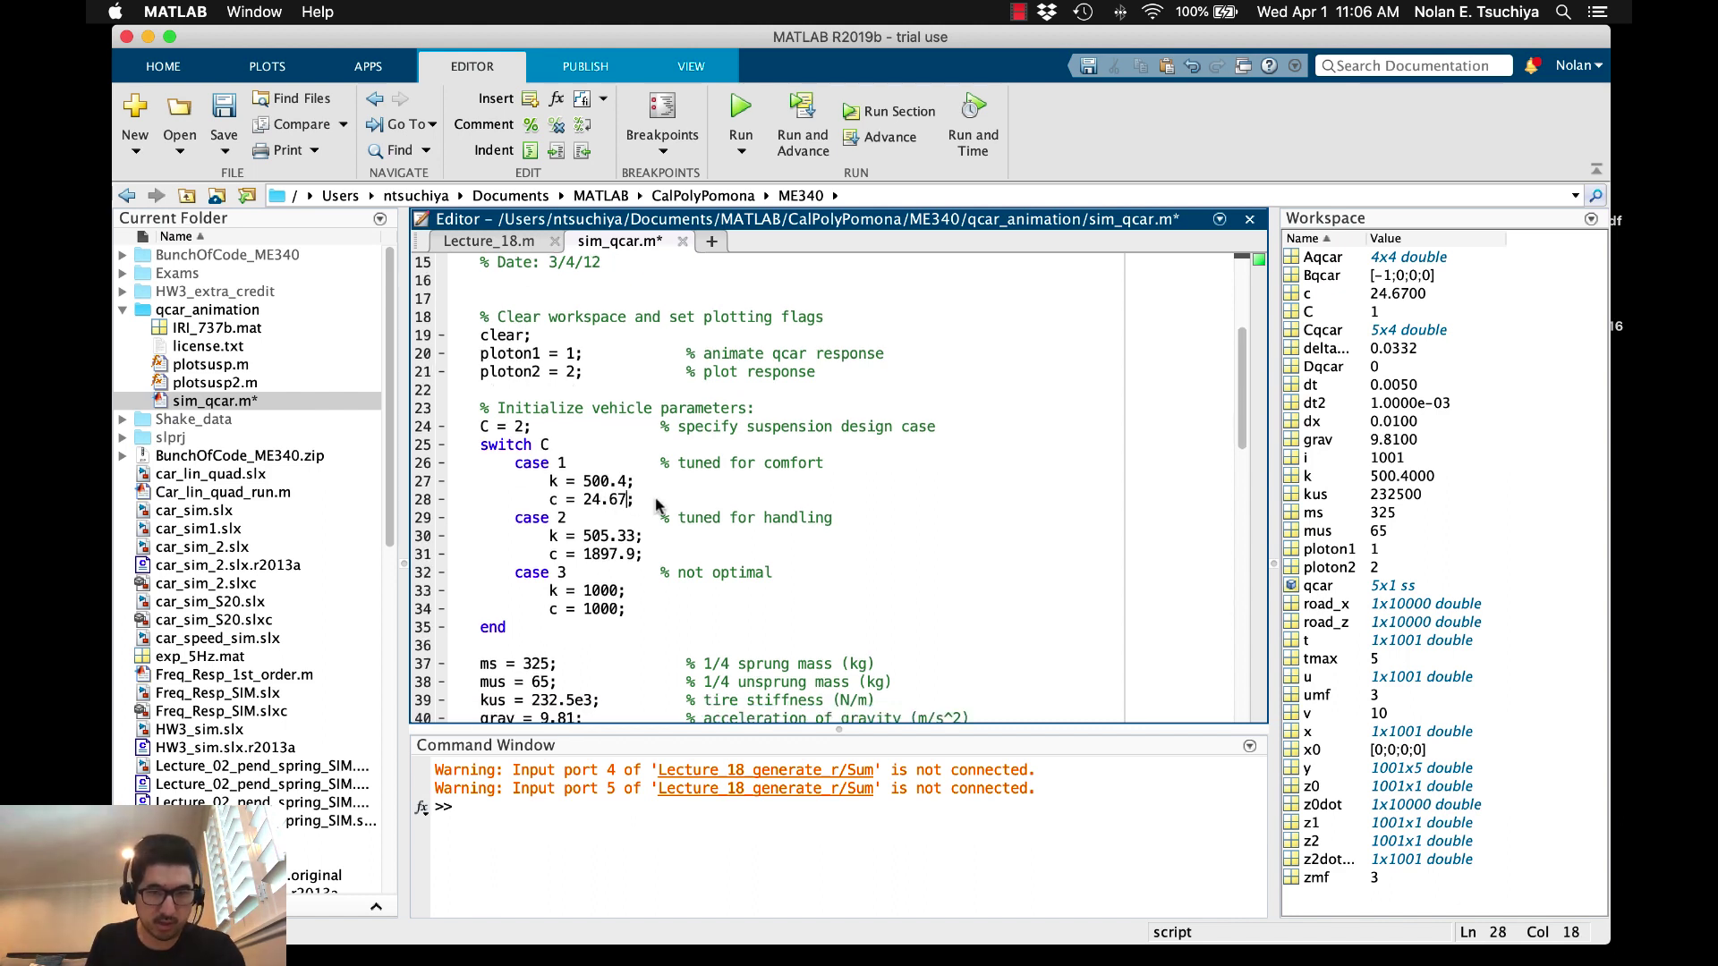
drag(637, 501, 550, 503)
drag(642, 555, 548, 555)
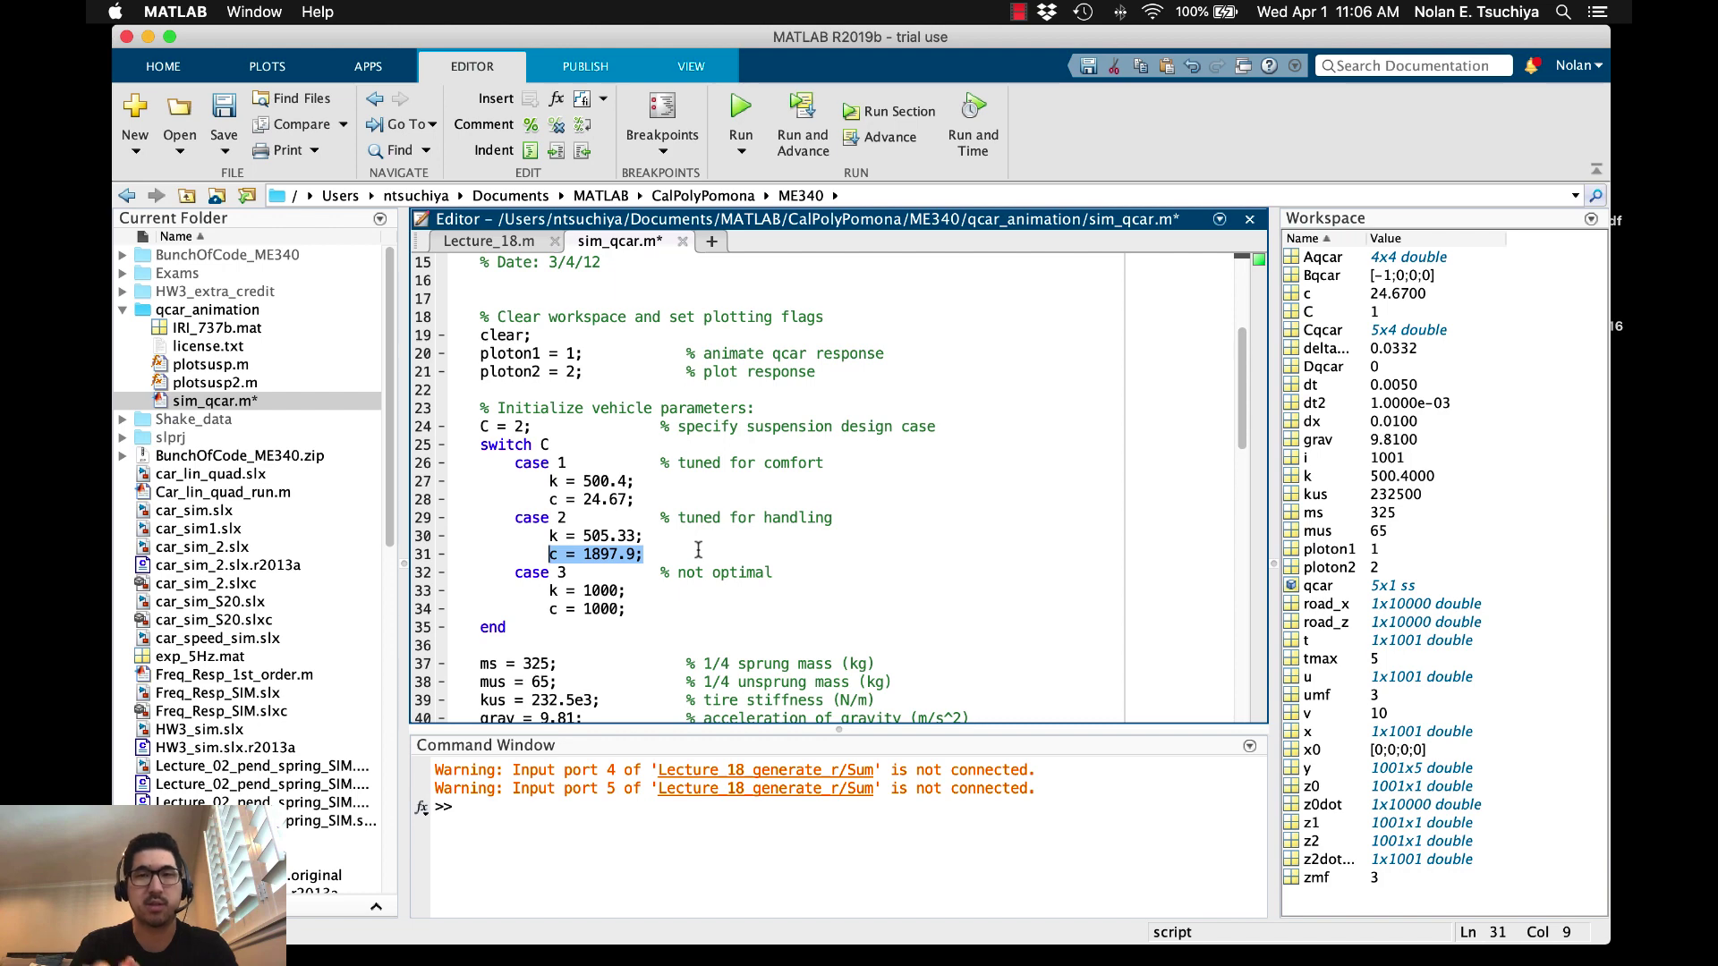
click(829, 569)
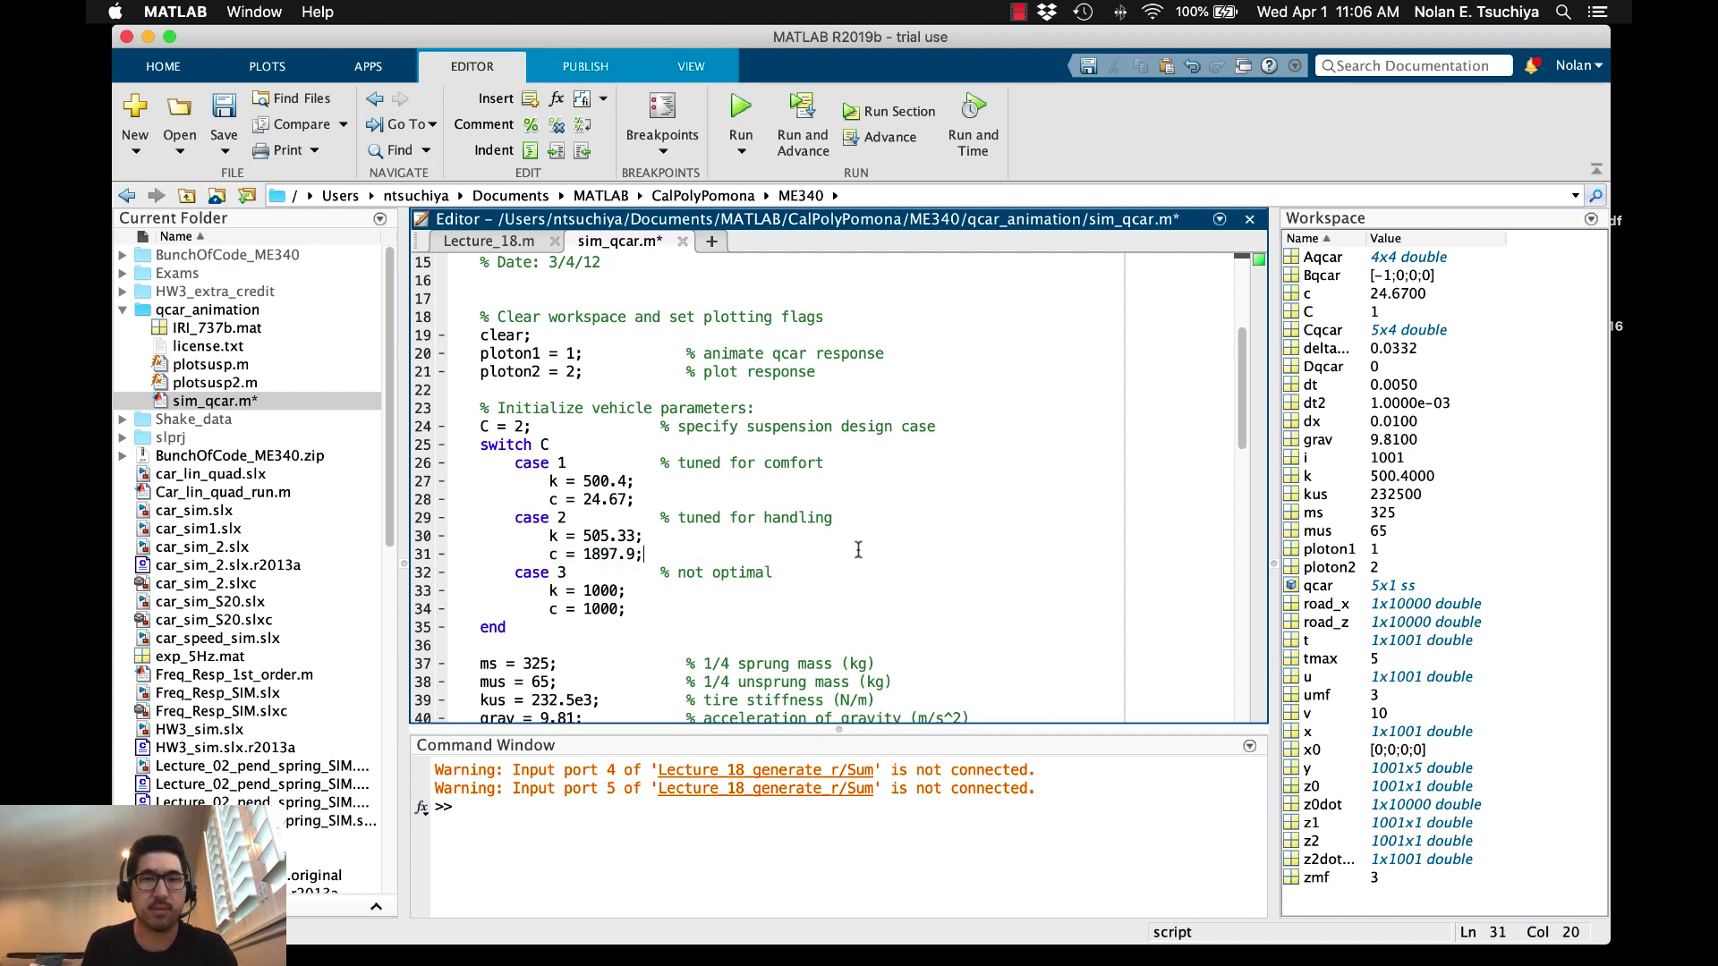
key(super+s)
- Highlight the case 2 tuned-for-handling parameters in the script
click(808, 518)
scroll(810, 523, up, 1)
scroll(814, 535, down, 2)
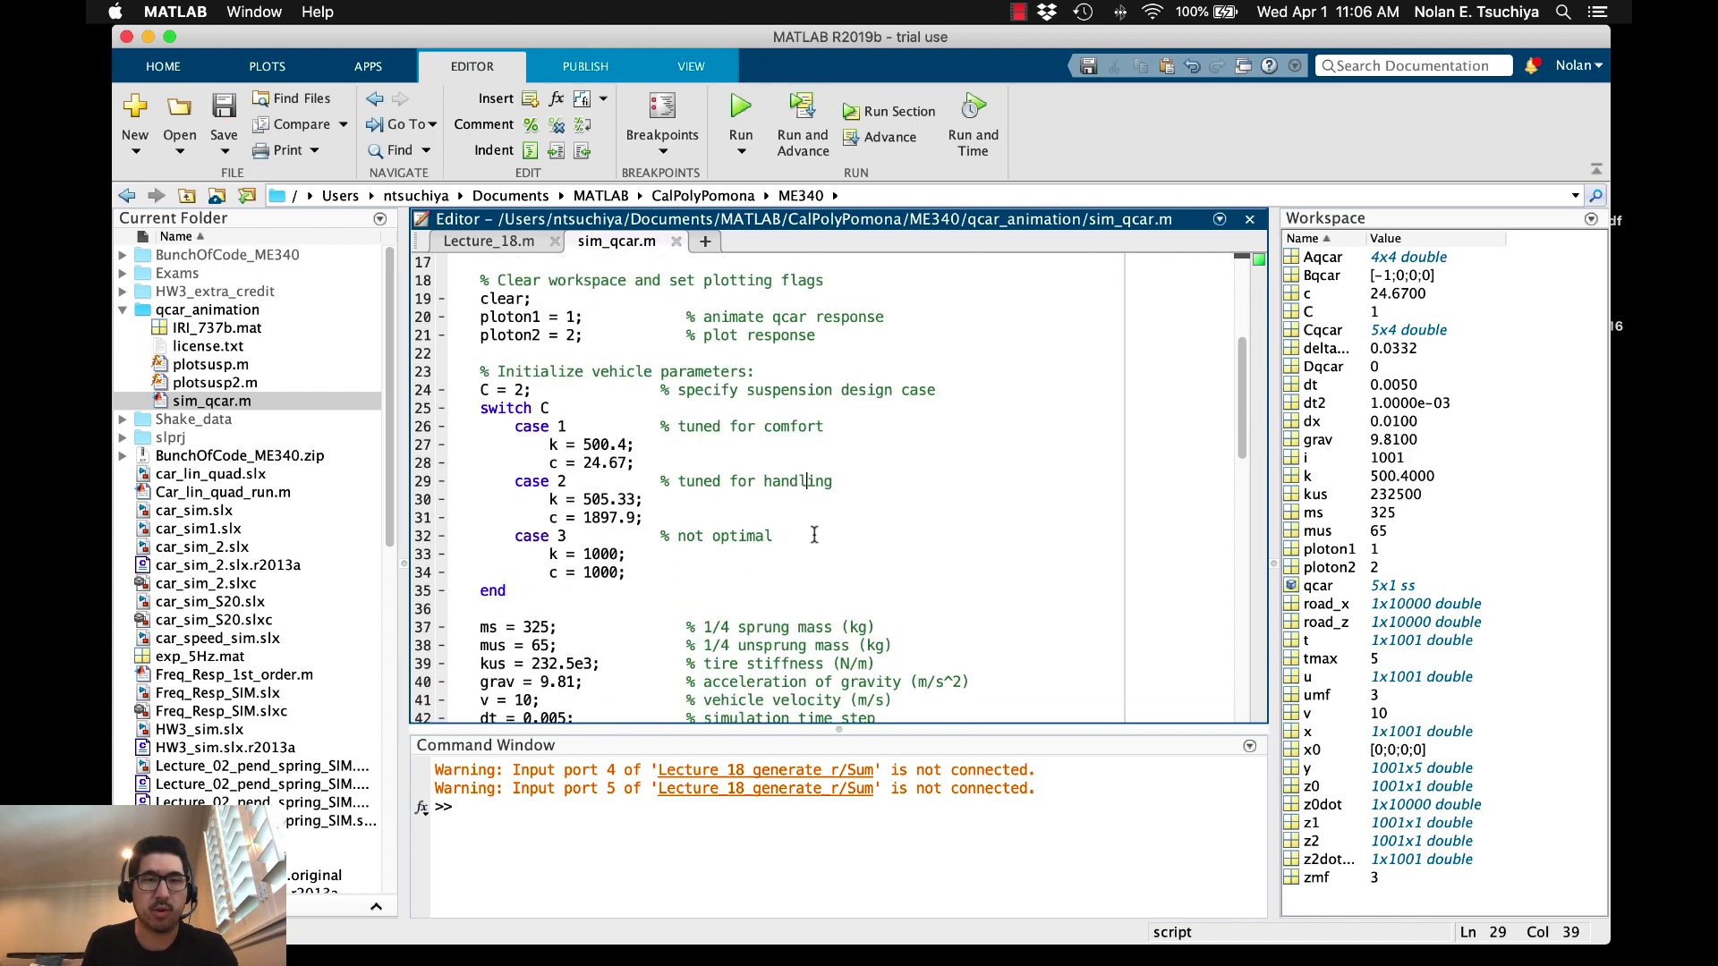
scroll(648, 501, down, 1)
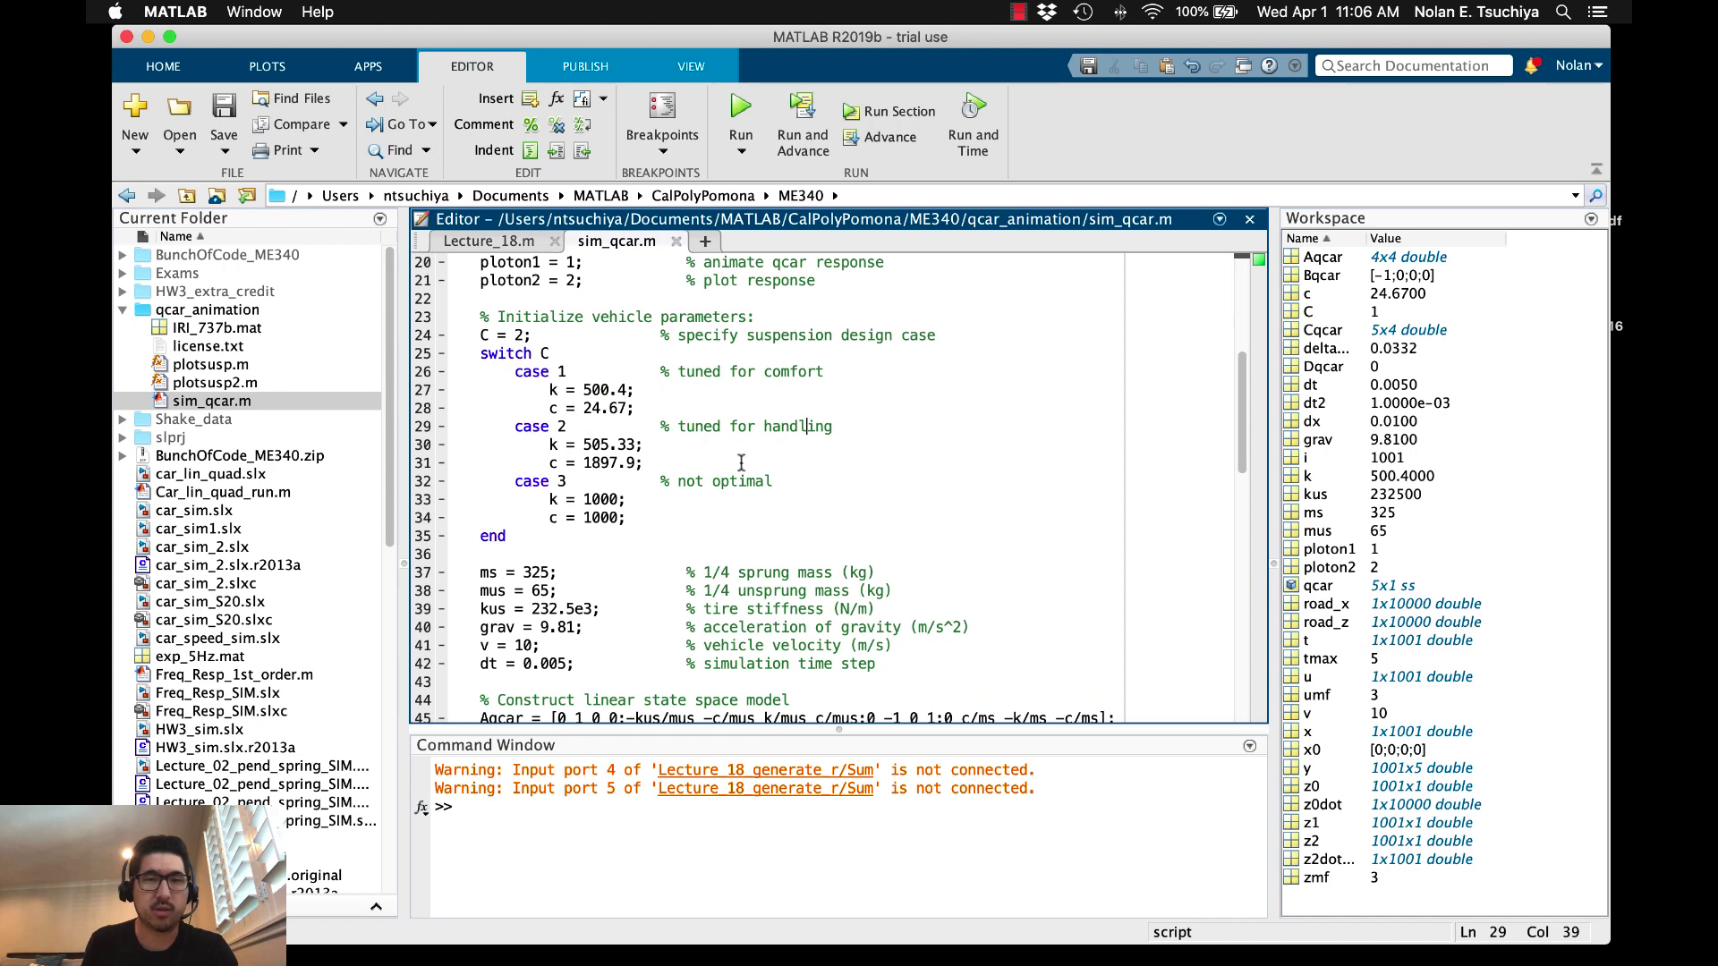
drag(690, 457, 499, 428)
click(795, 448)
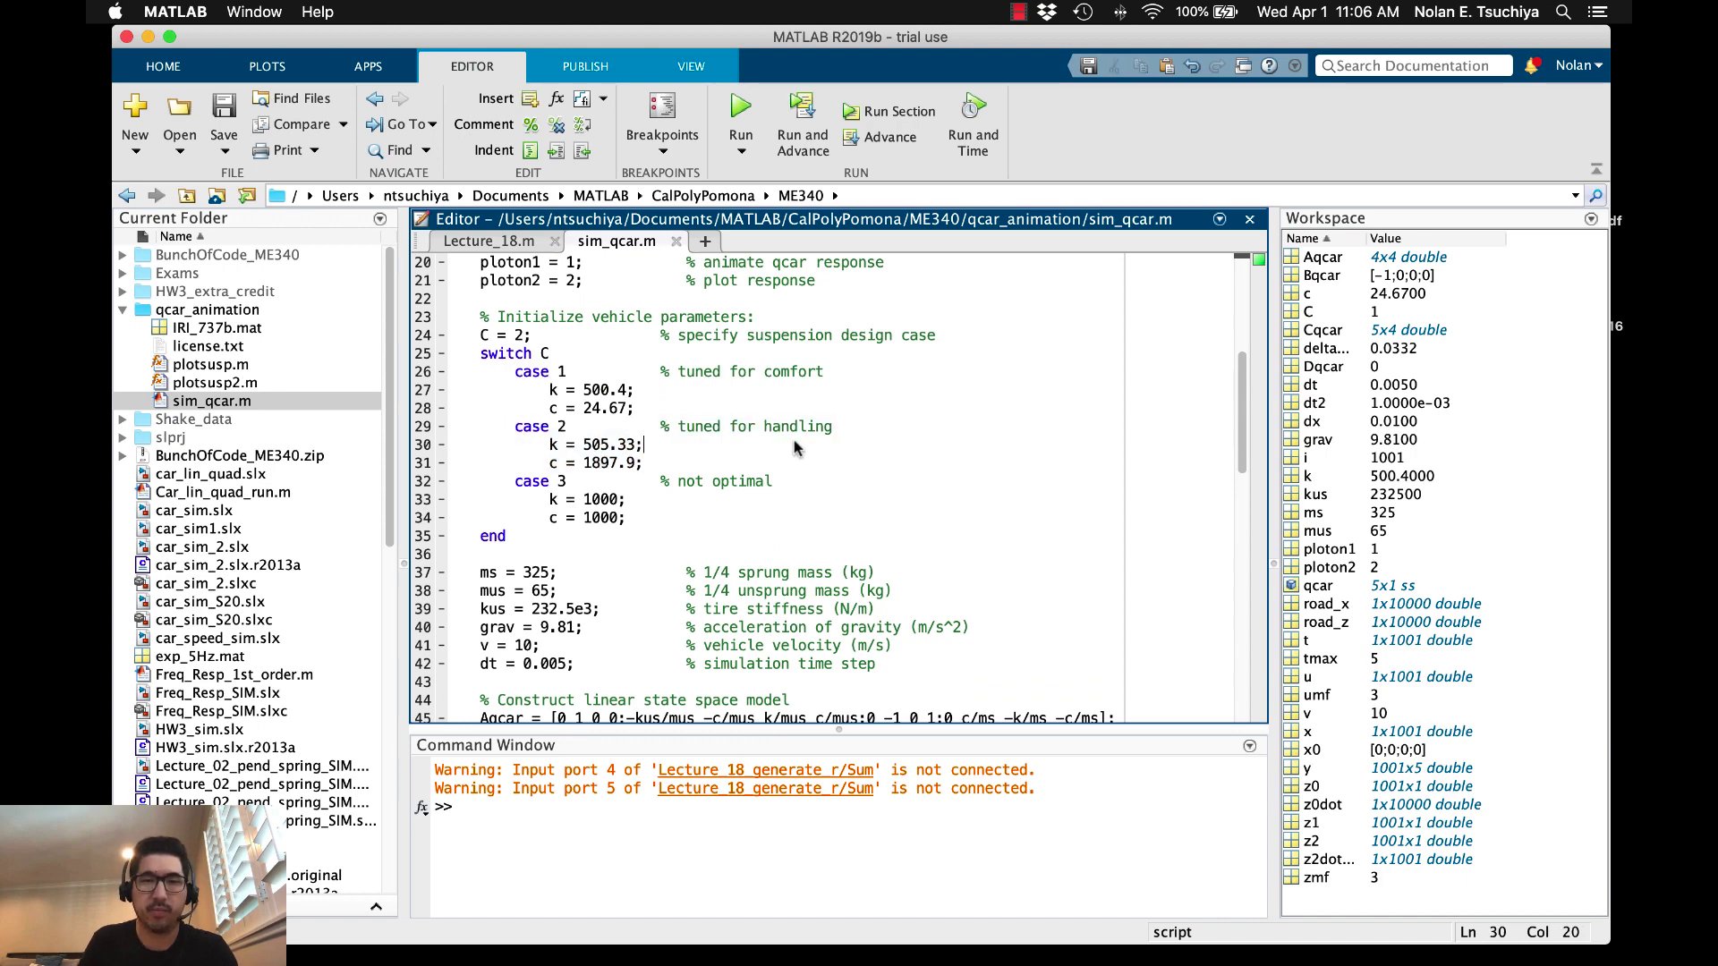
- Run sim_qcar.m with F5 and drag the Figure 1 animation window to the left
key(F5)
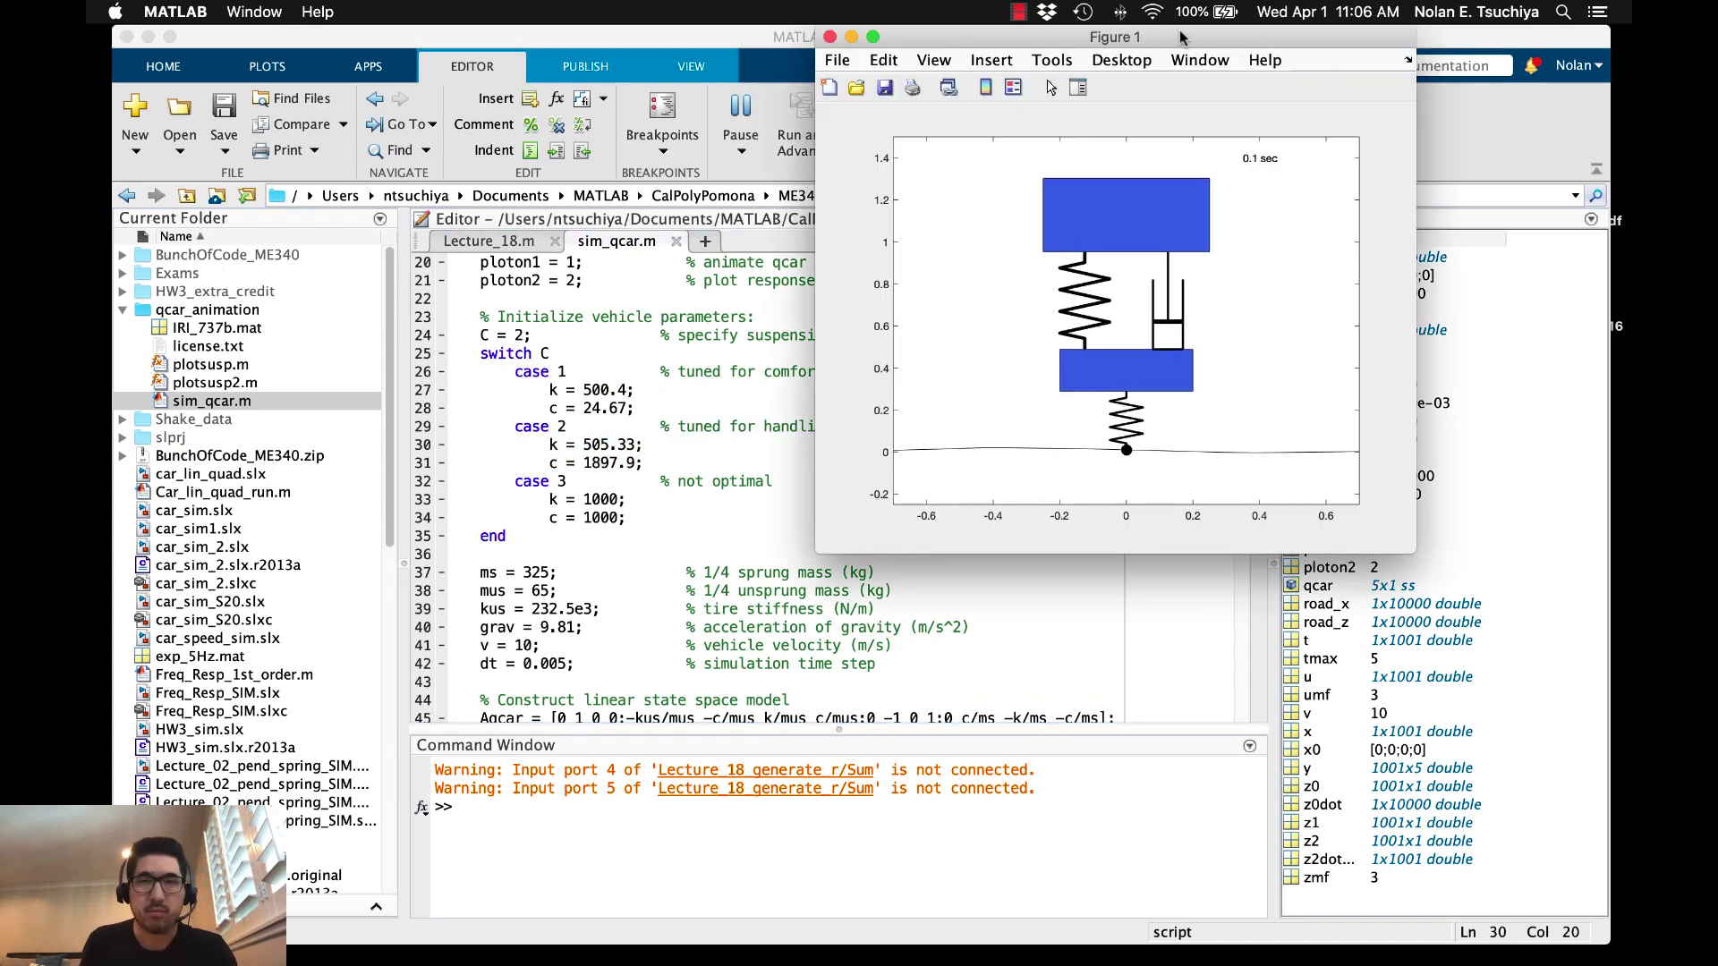
drag(1166, 37, 764, 10)
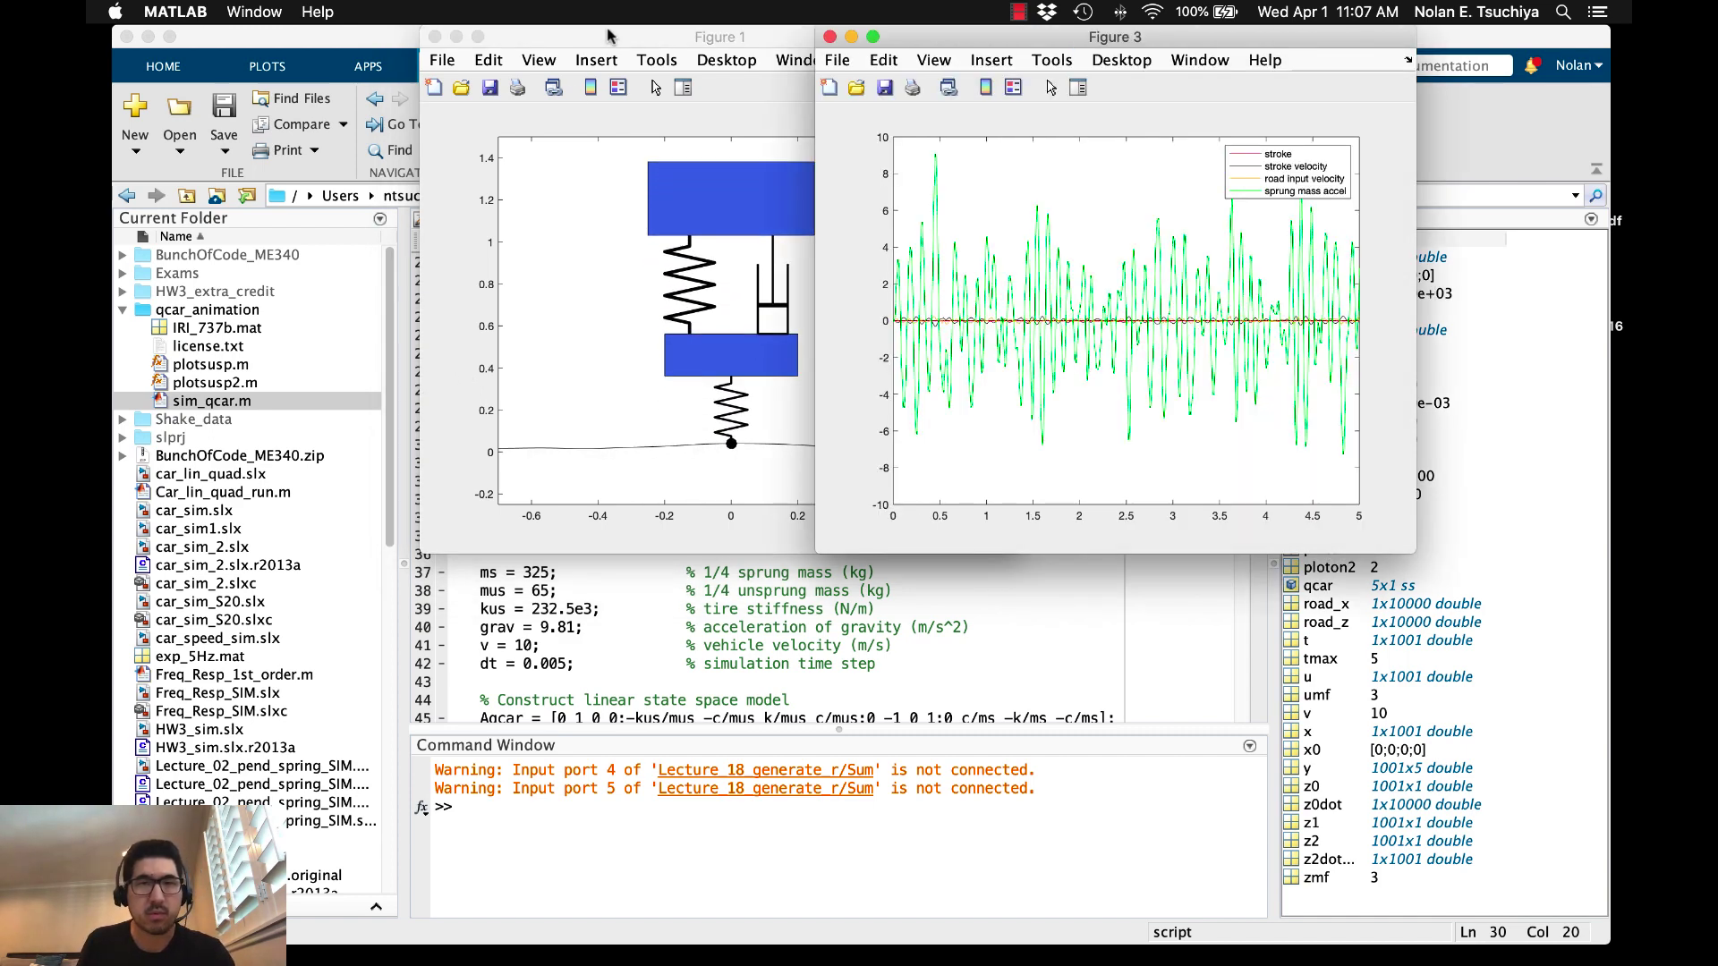
- Arrange the animation, Figure 2 and Figure 3 plots side by side to compare, then close Figure 2
drag(606, 36, 464, 36)
drag(1058, 37, 473, 212)
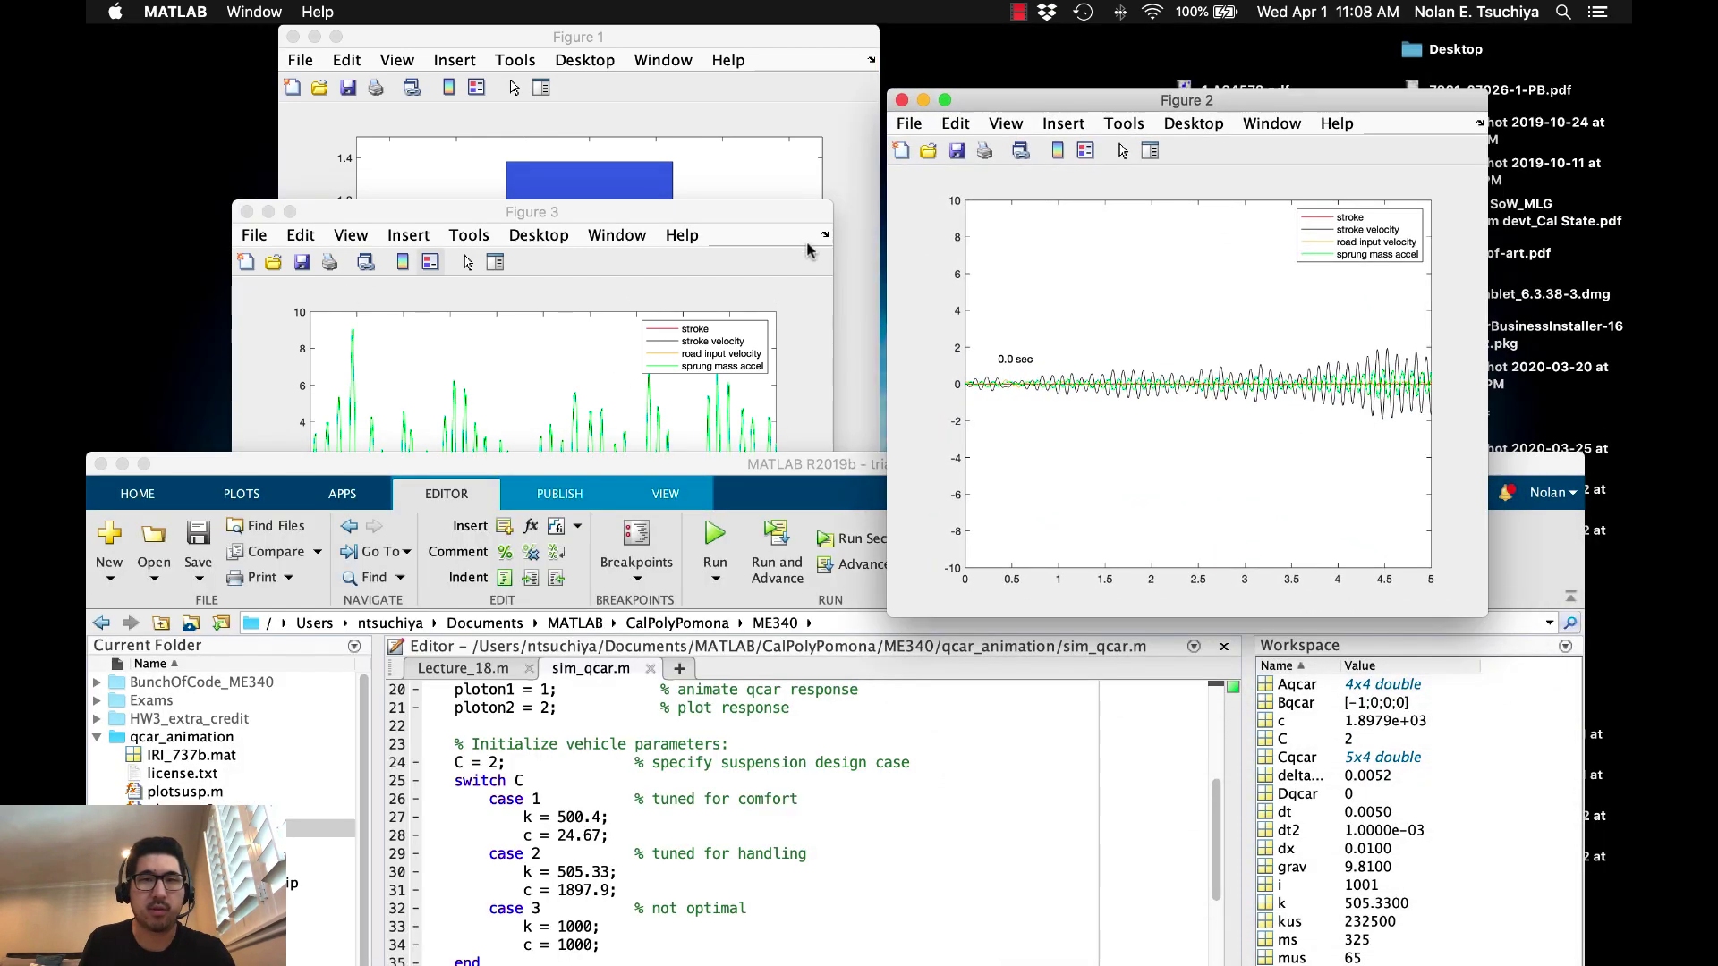
drag(801, 213, 792, 48)
drag(985, 100, 901, 49)
drag(1526, 474, 1561, 82)
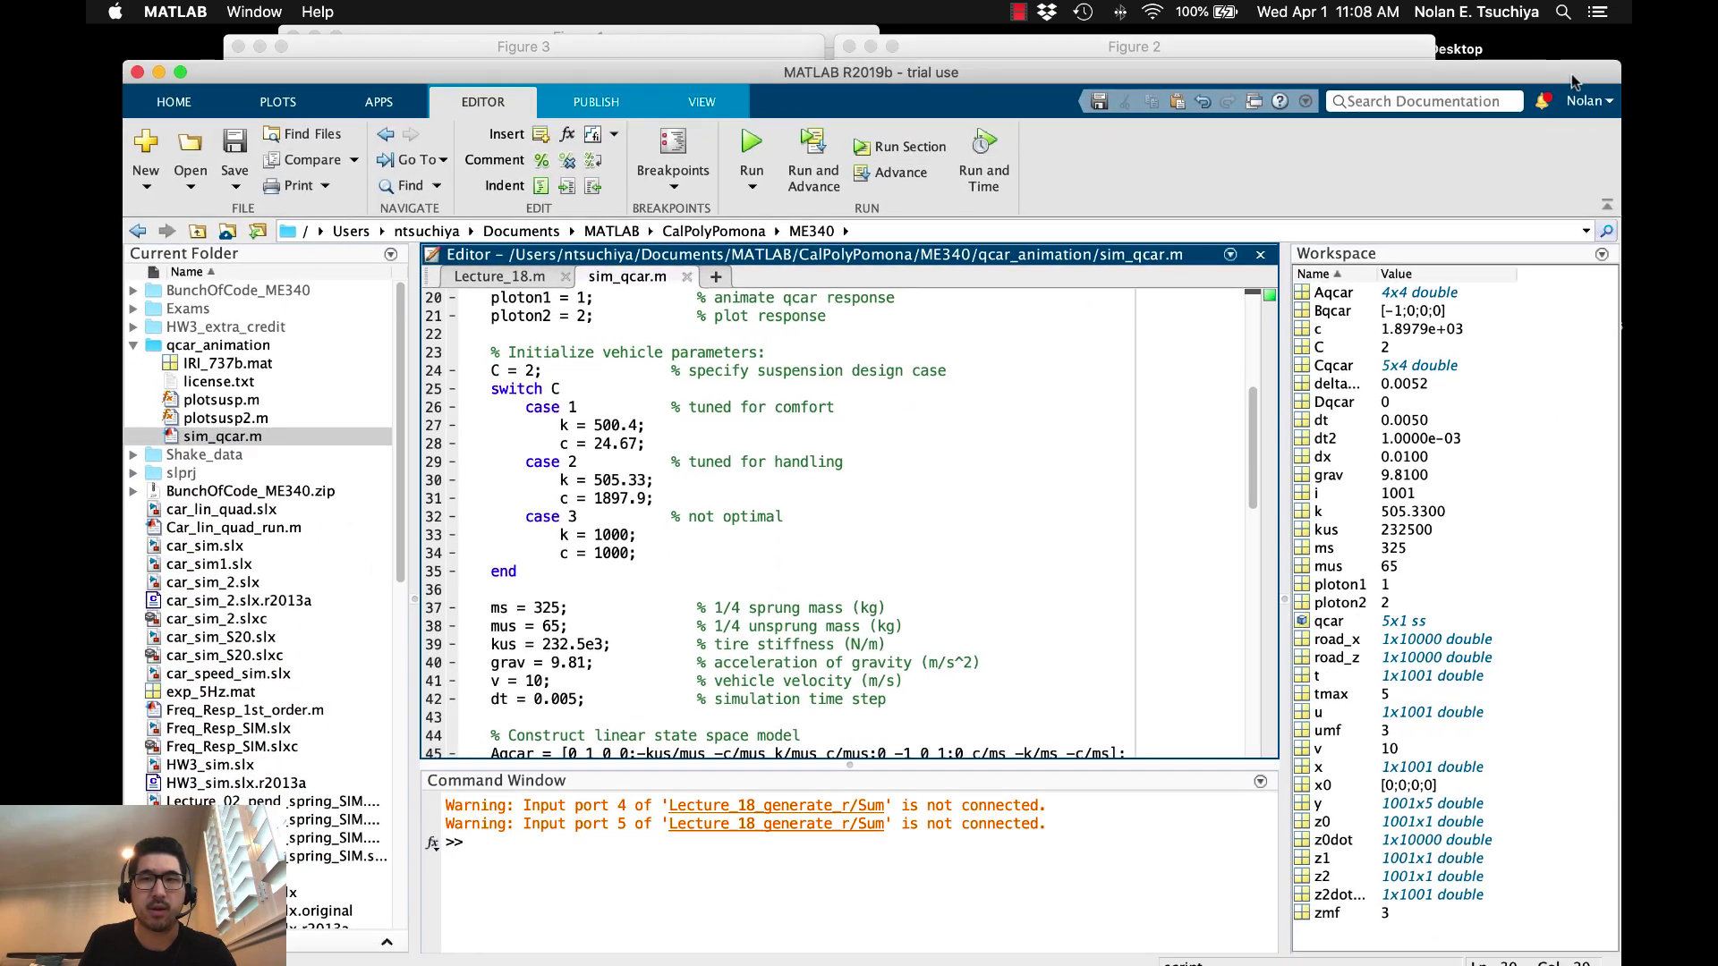
click(1303, 60)
click(671, 51)
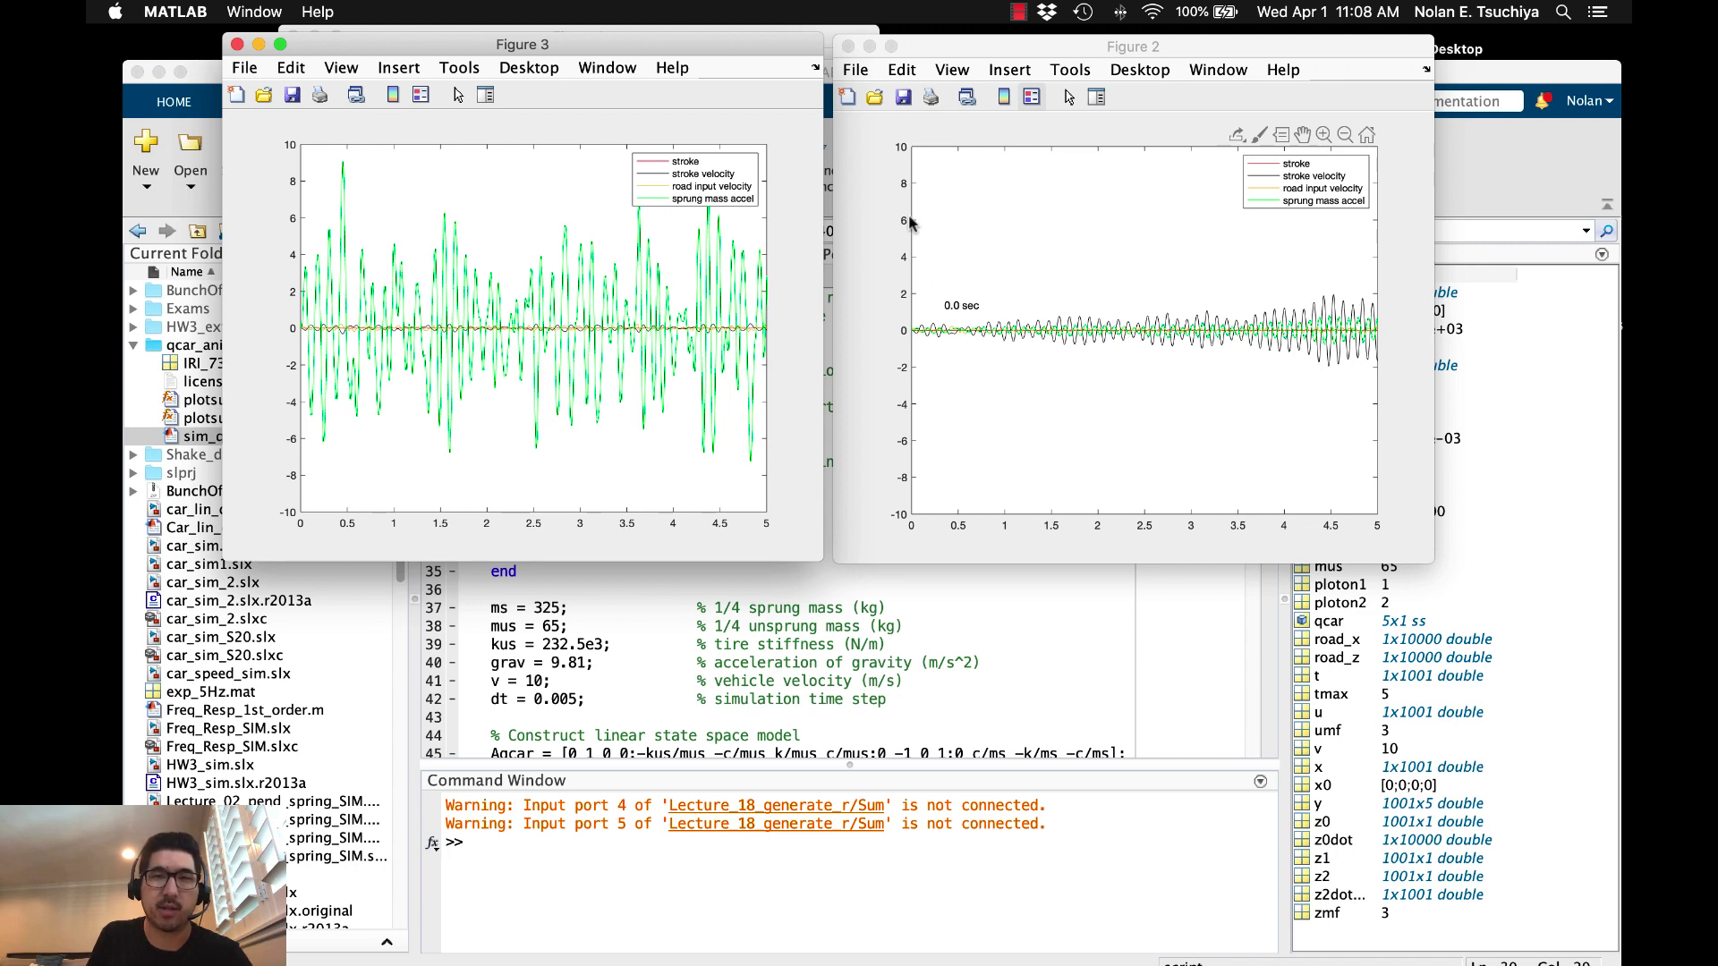
drag(909, 52, 922, 114)
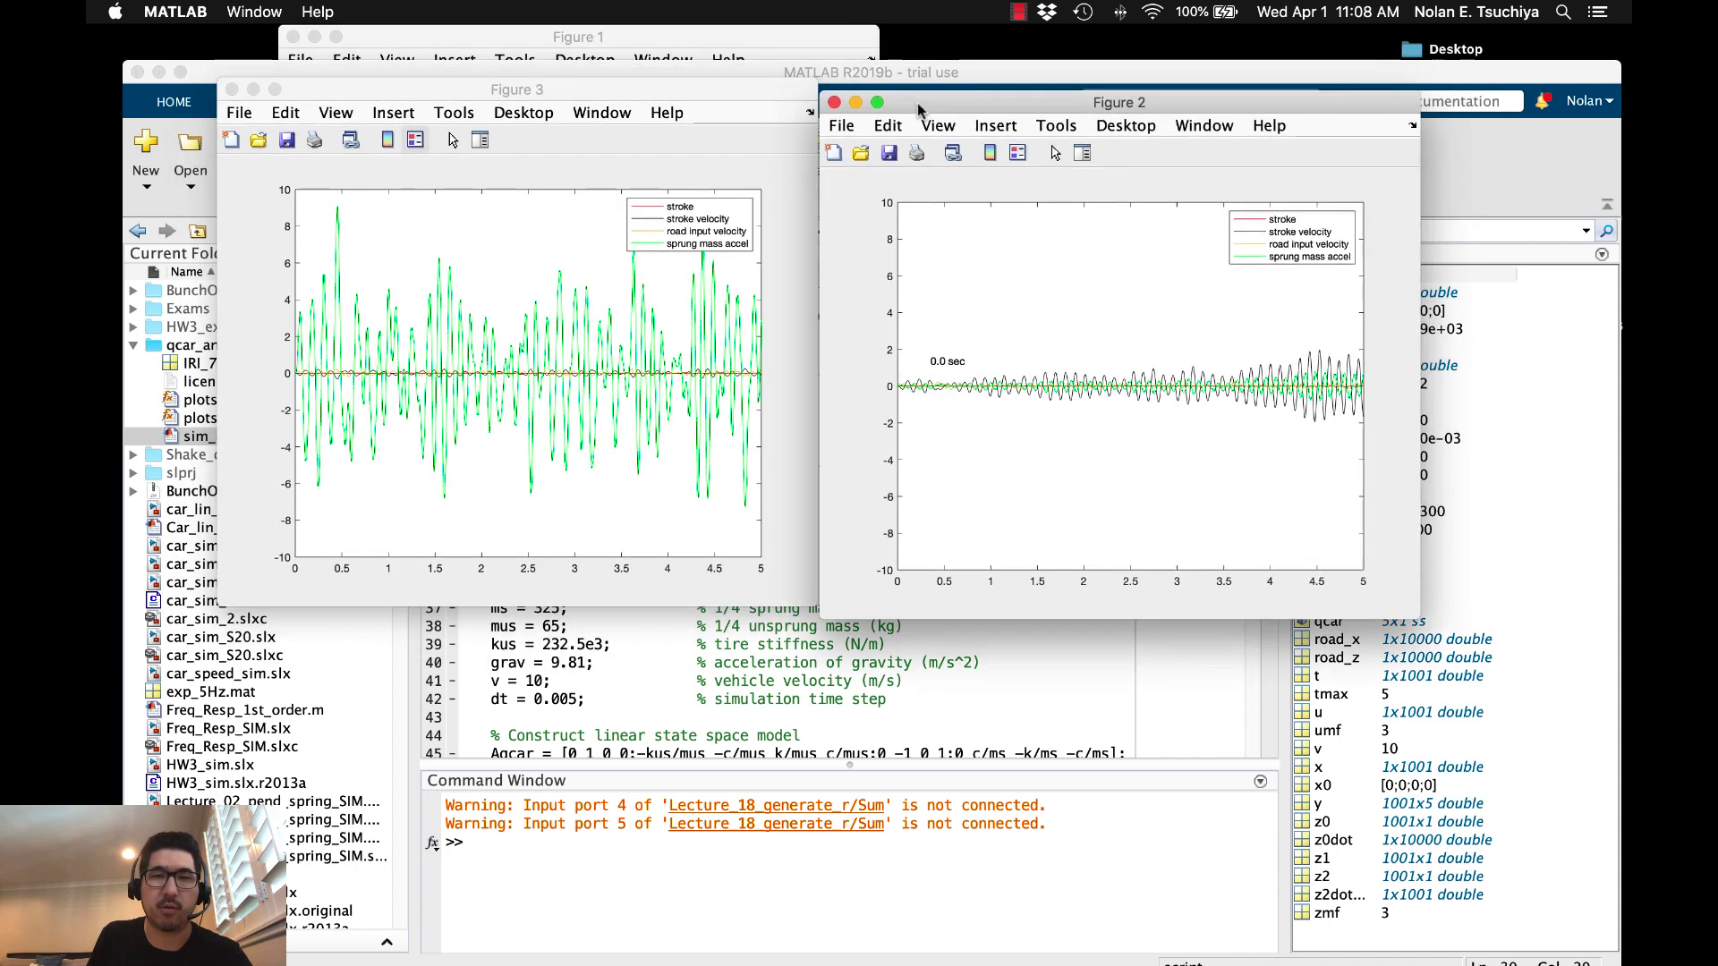
click(833, 107)
click(232, 89)
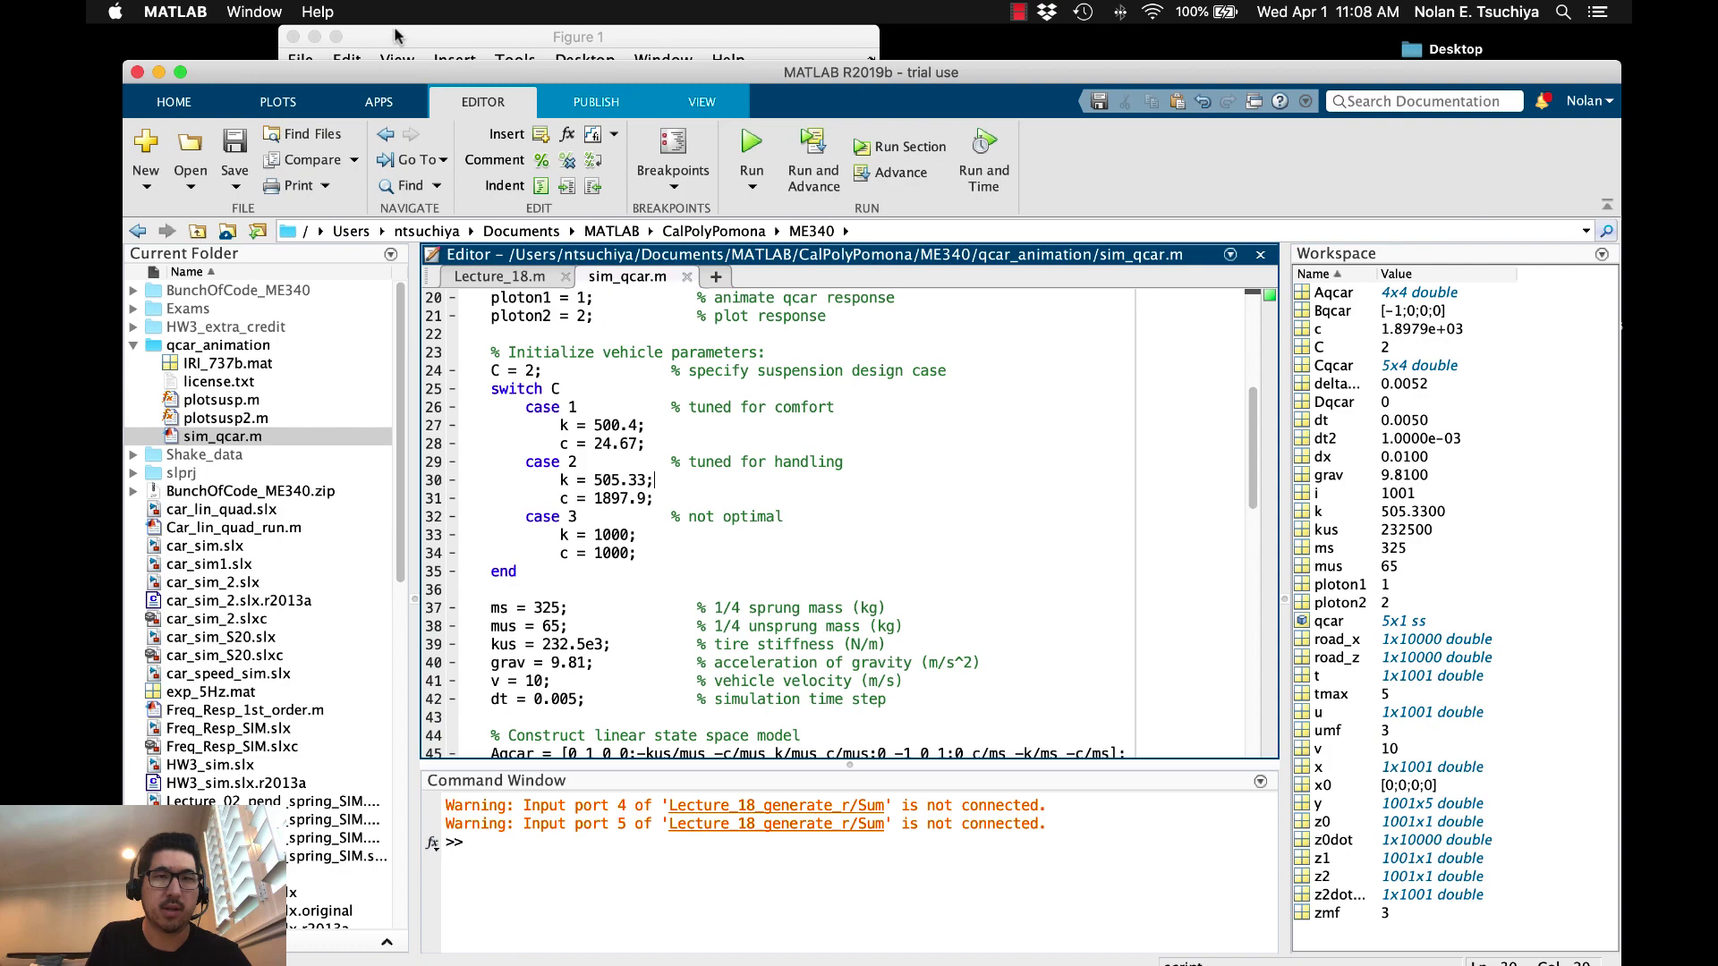
click(293, 37)
drag(507, 77, 502, 42)
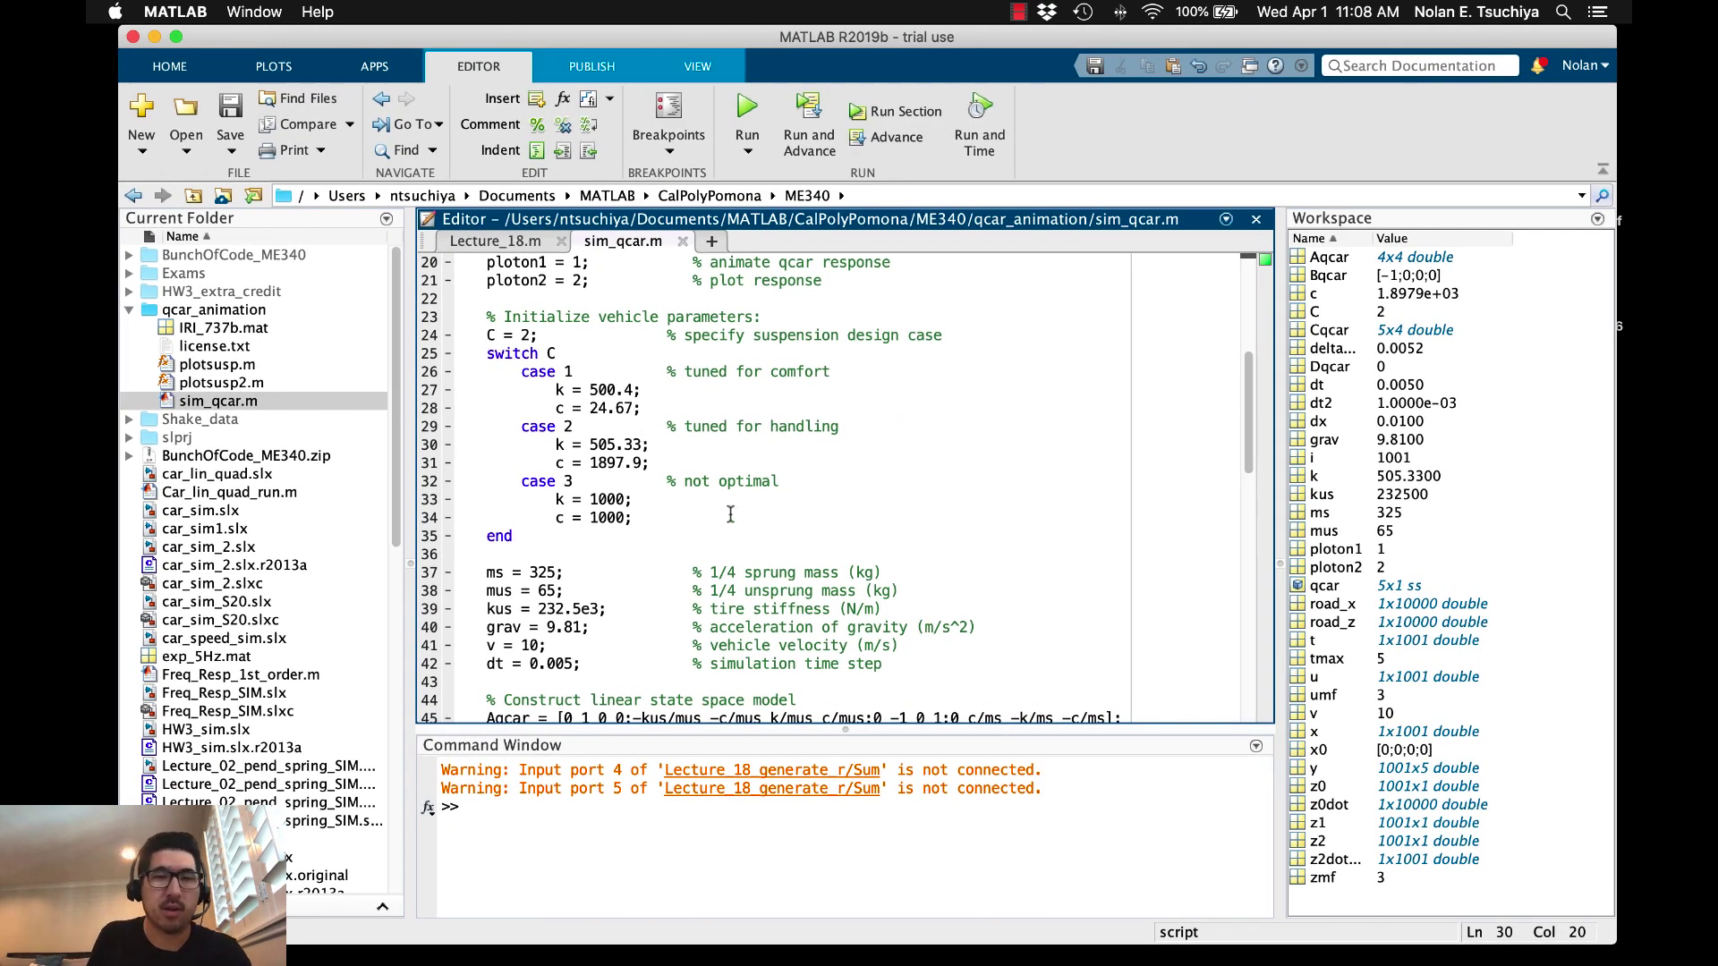
scroll(725, 510, down, 2)
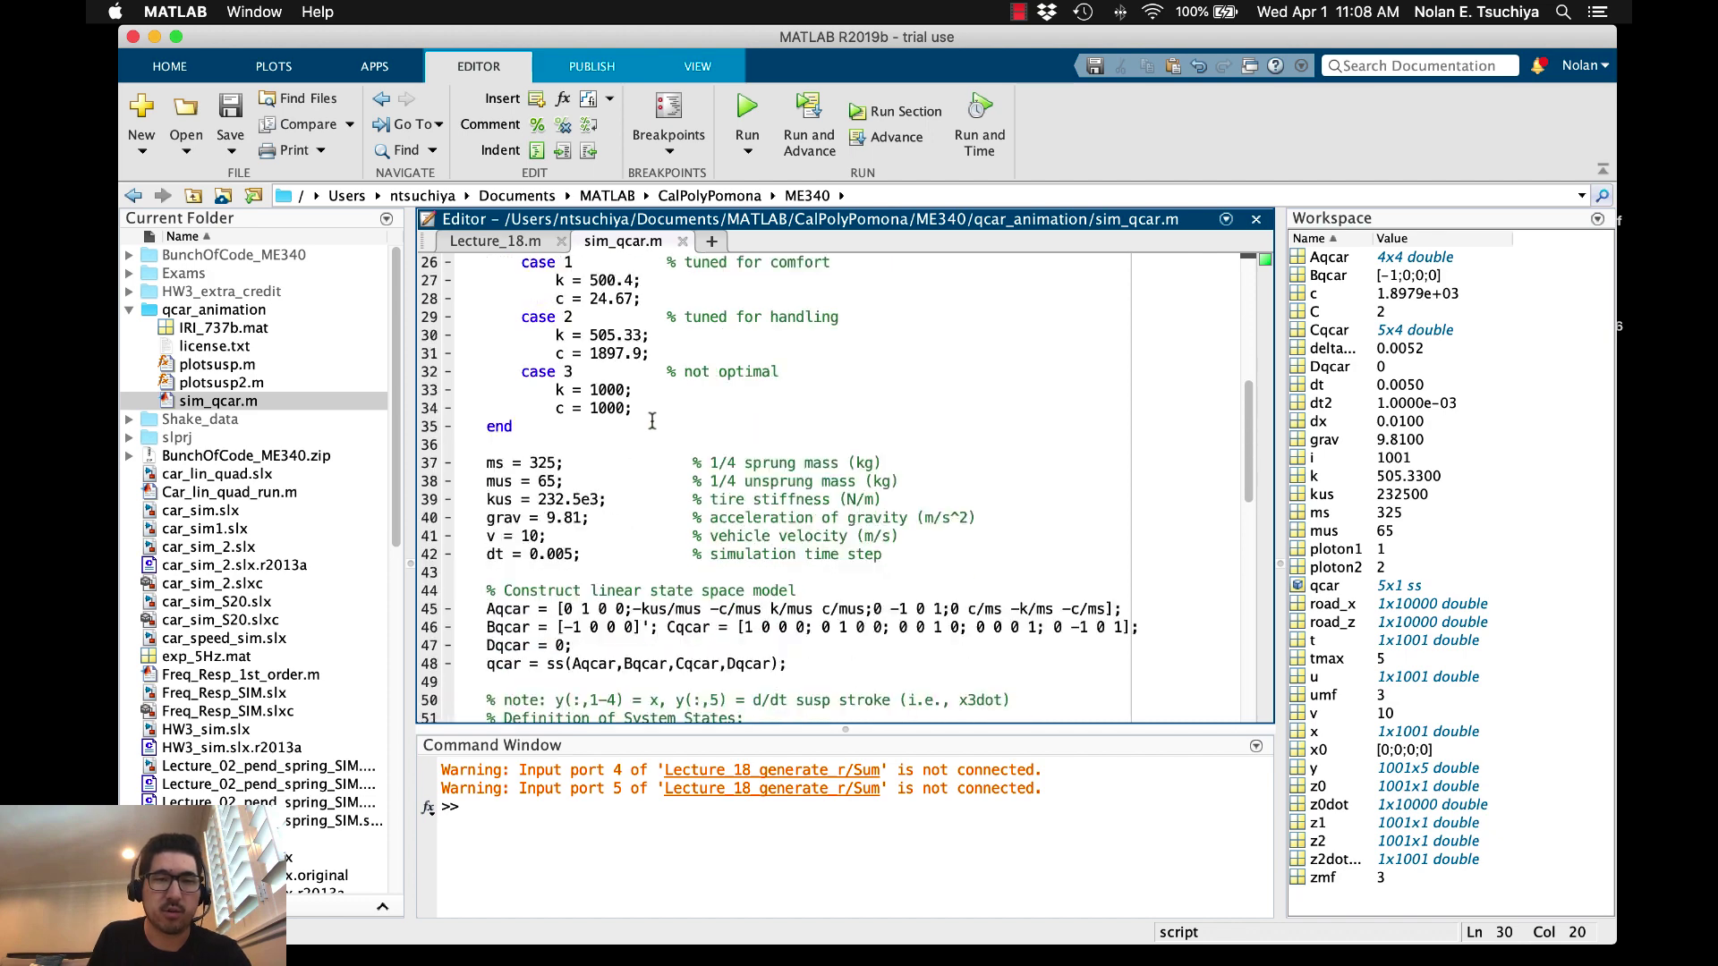
scroll(653, 420, up, 2)
drag(633, 519, 512, 481)
click(795, 528)
click(628, 517)
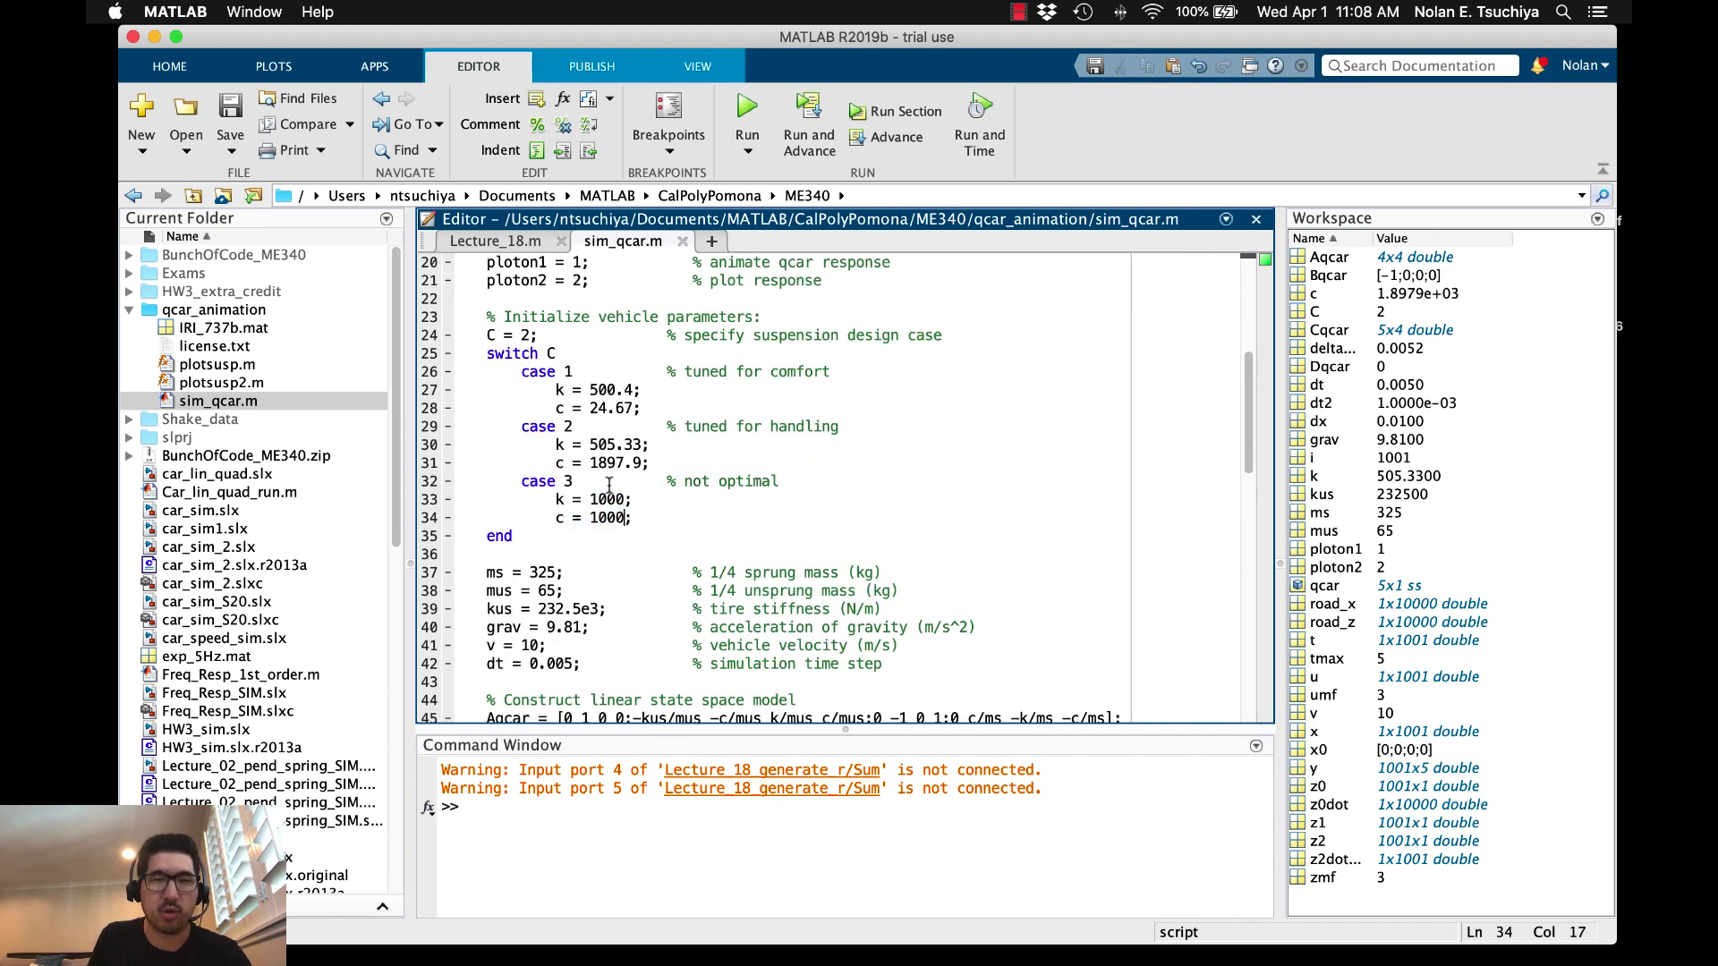
double_click(527, 336)
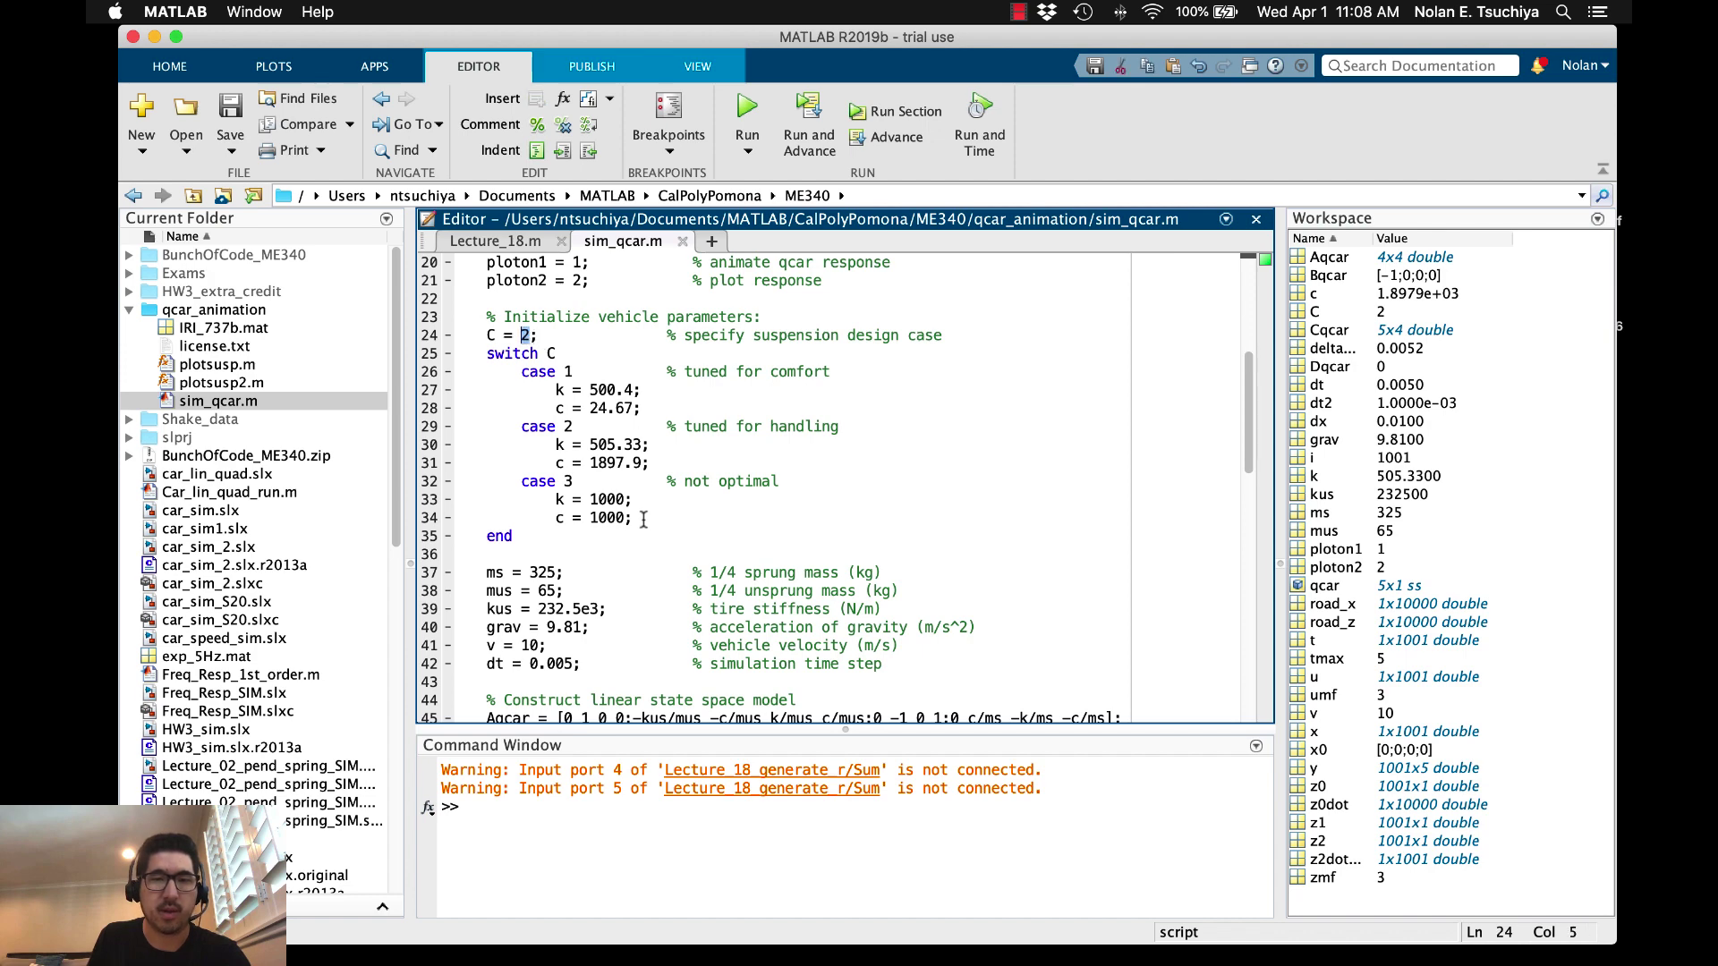
drag(636, 518, 598, 500)
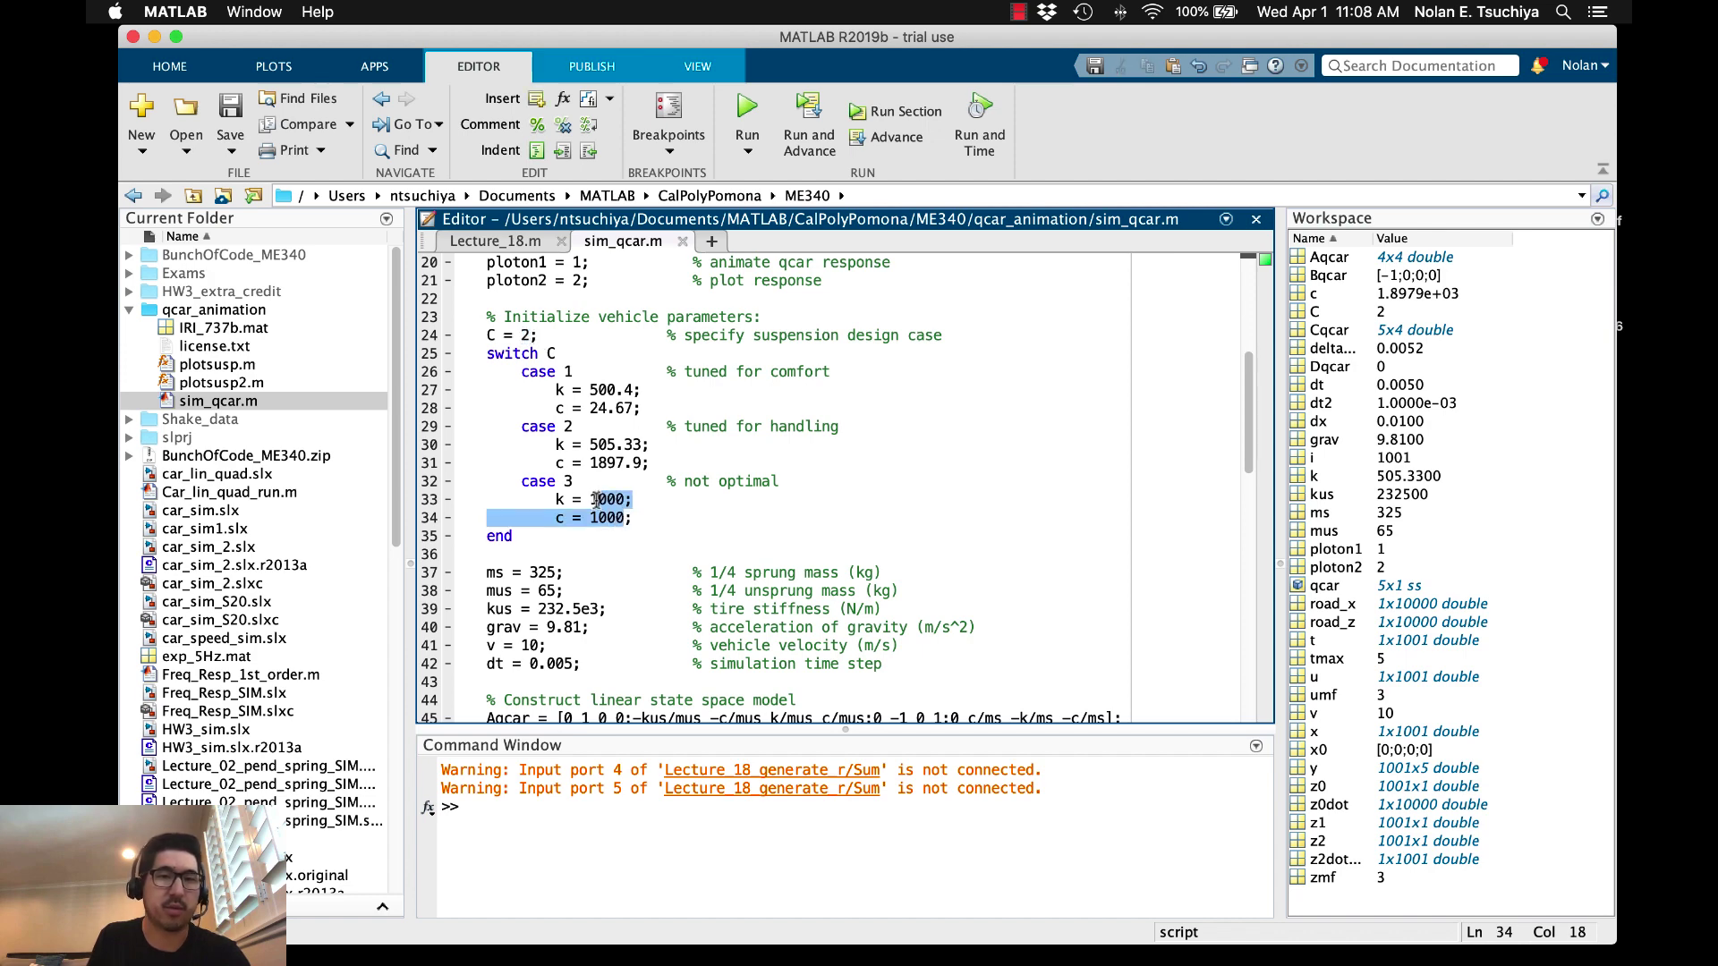
click(770, 519)
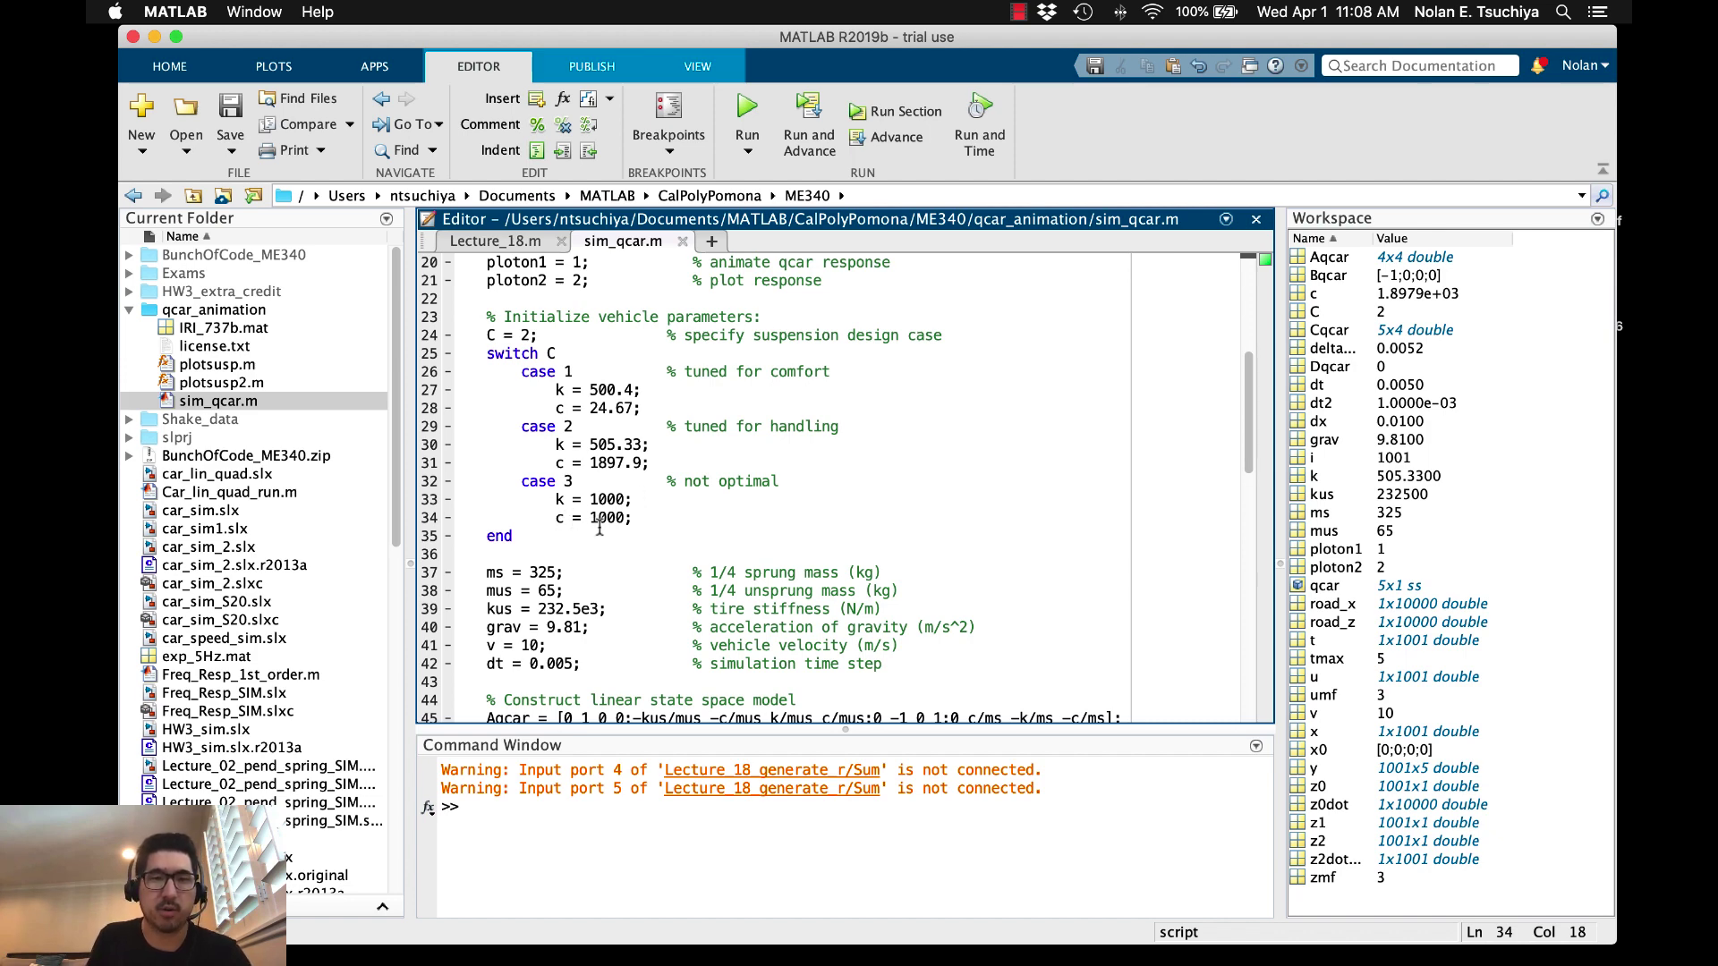
scroll(600, 528, down, 3)
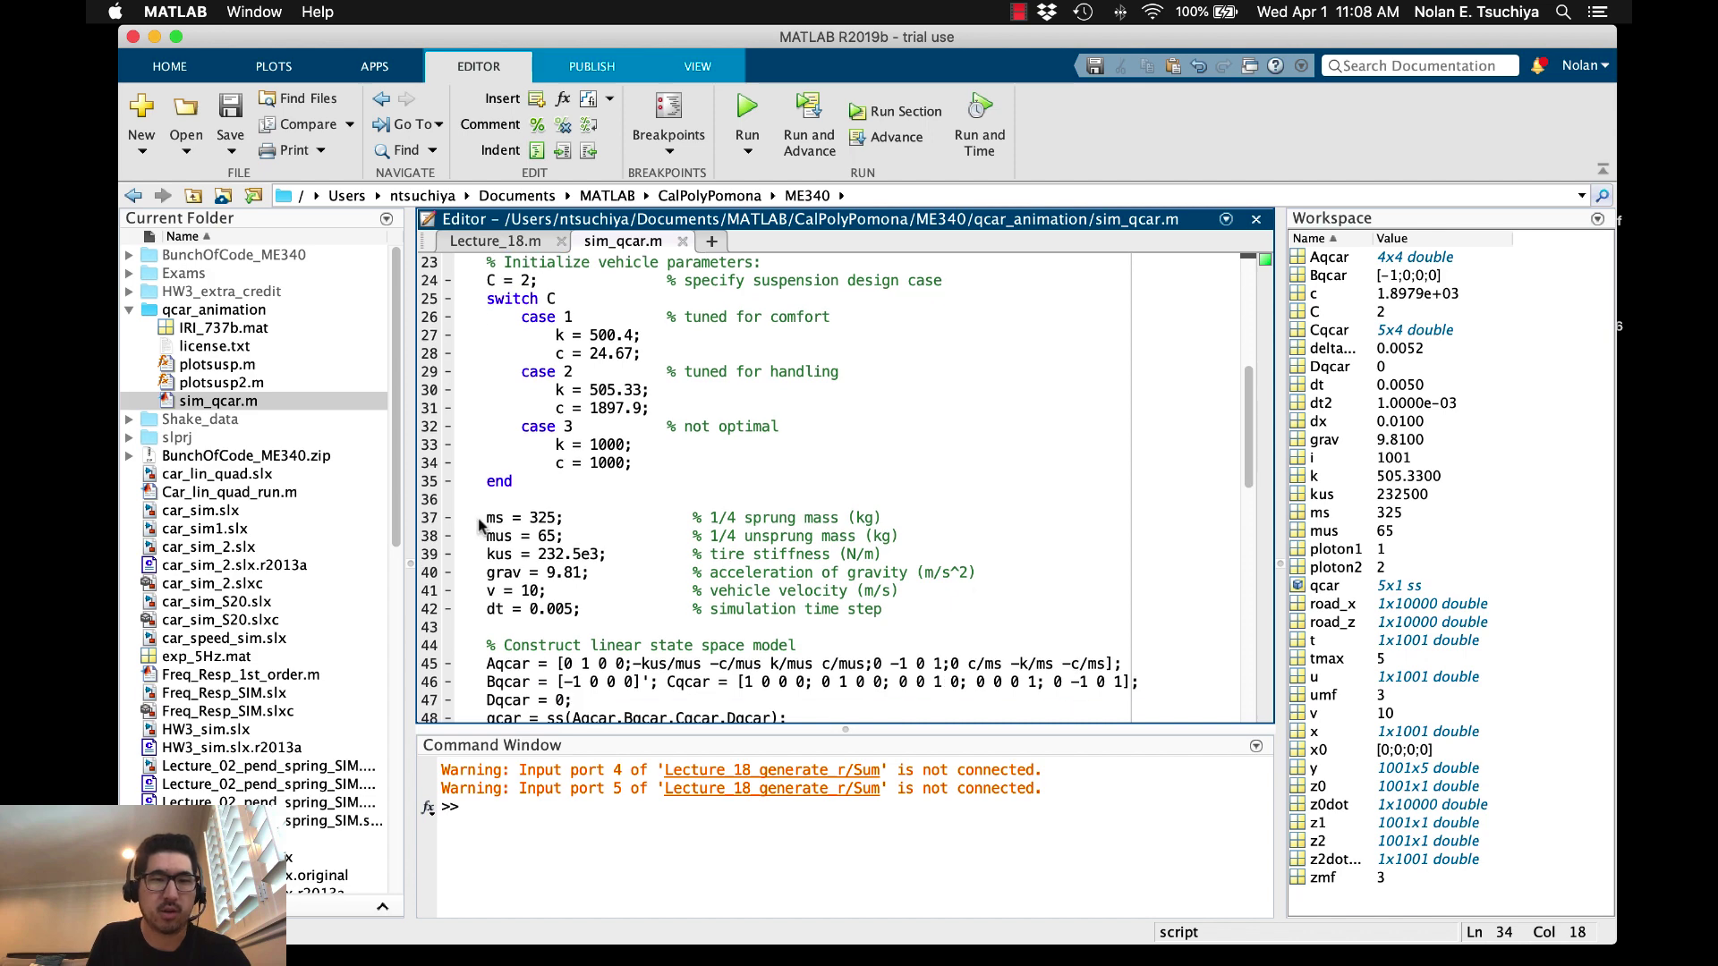
drag(484, 519, 487, 573)
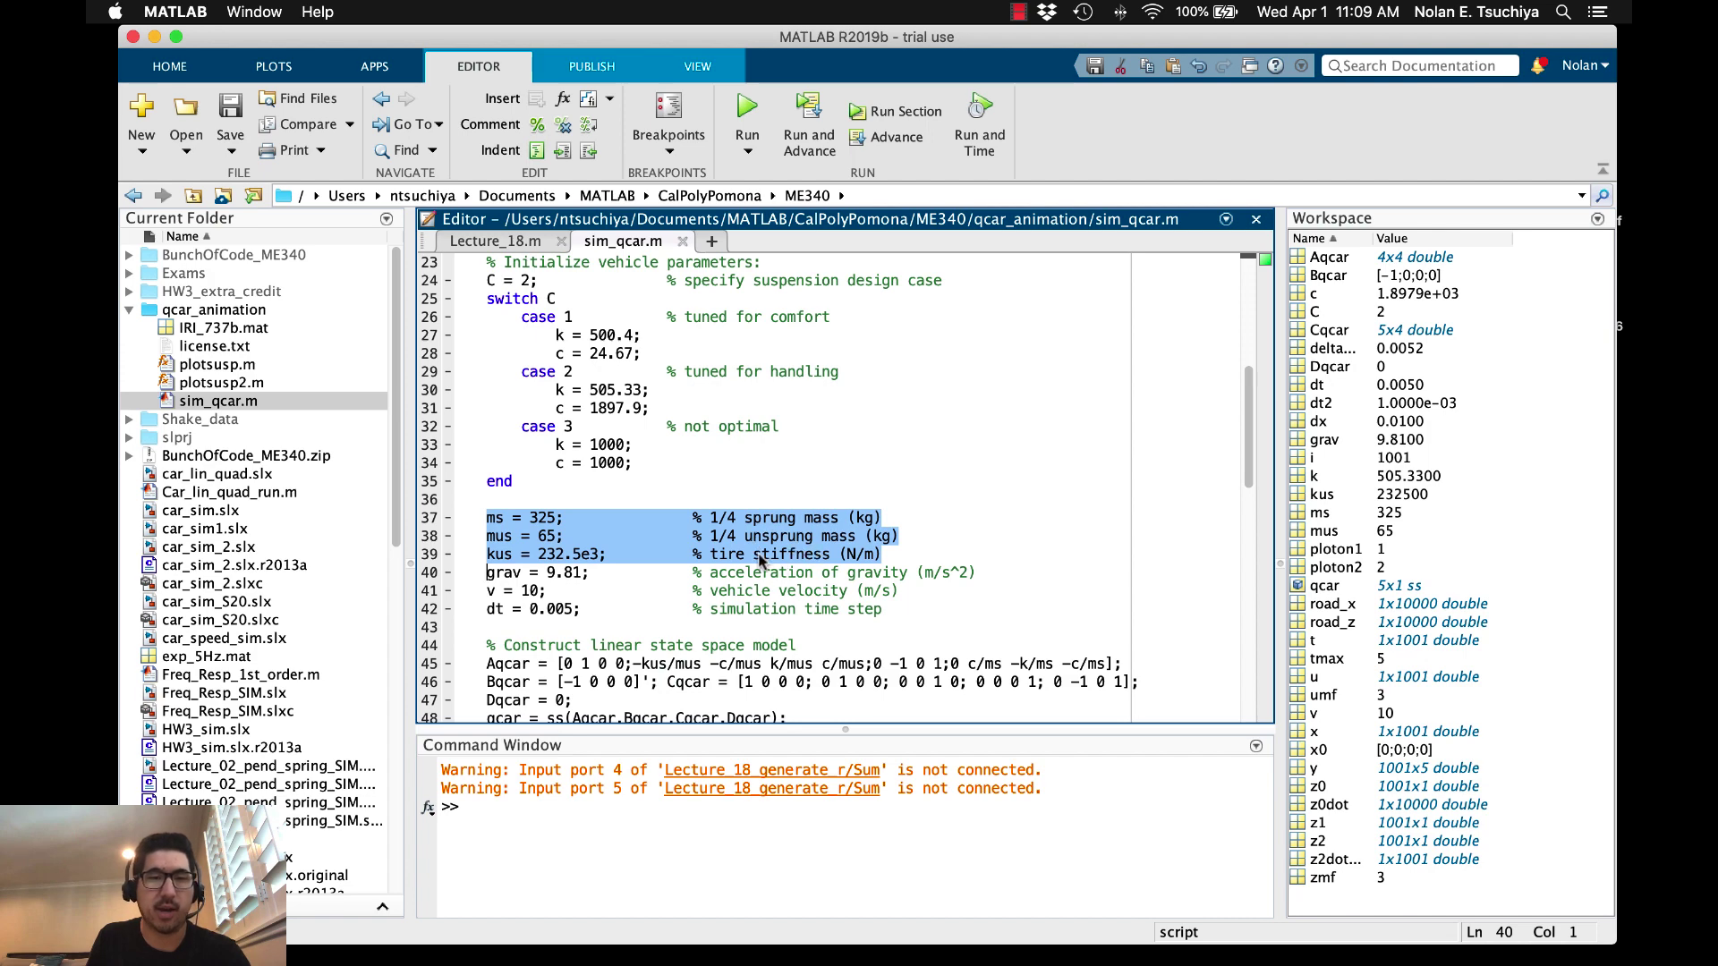
scroll(833, 565, down, 2)
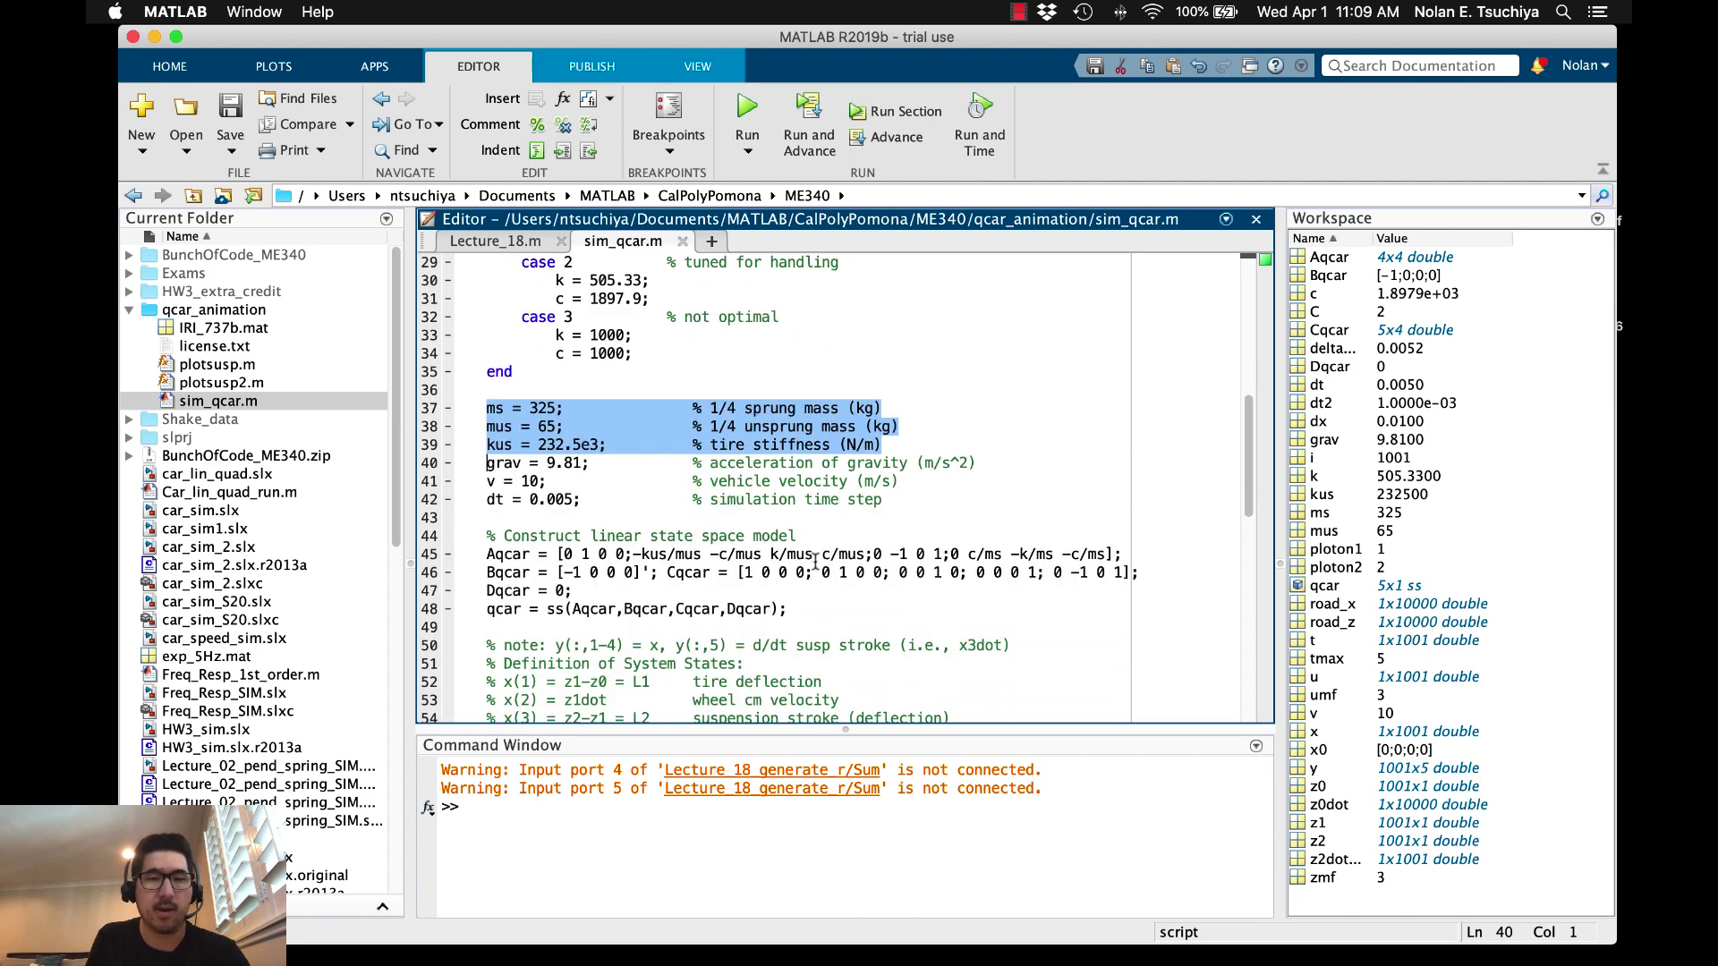
scroll(815, 562, down, 5)
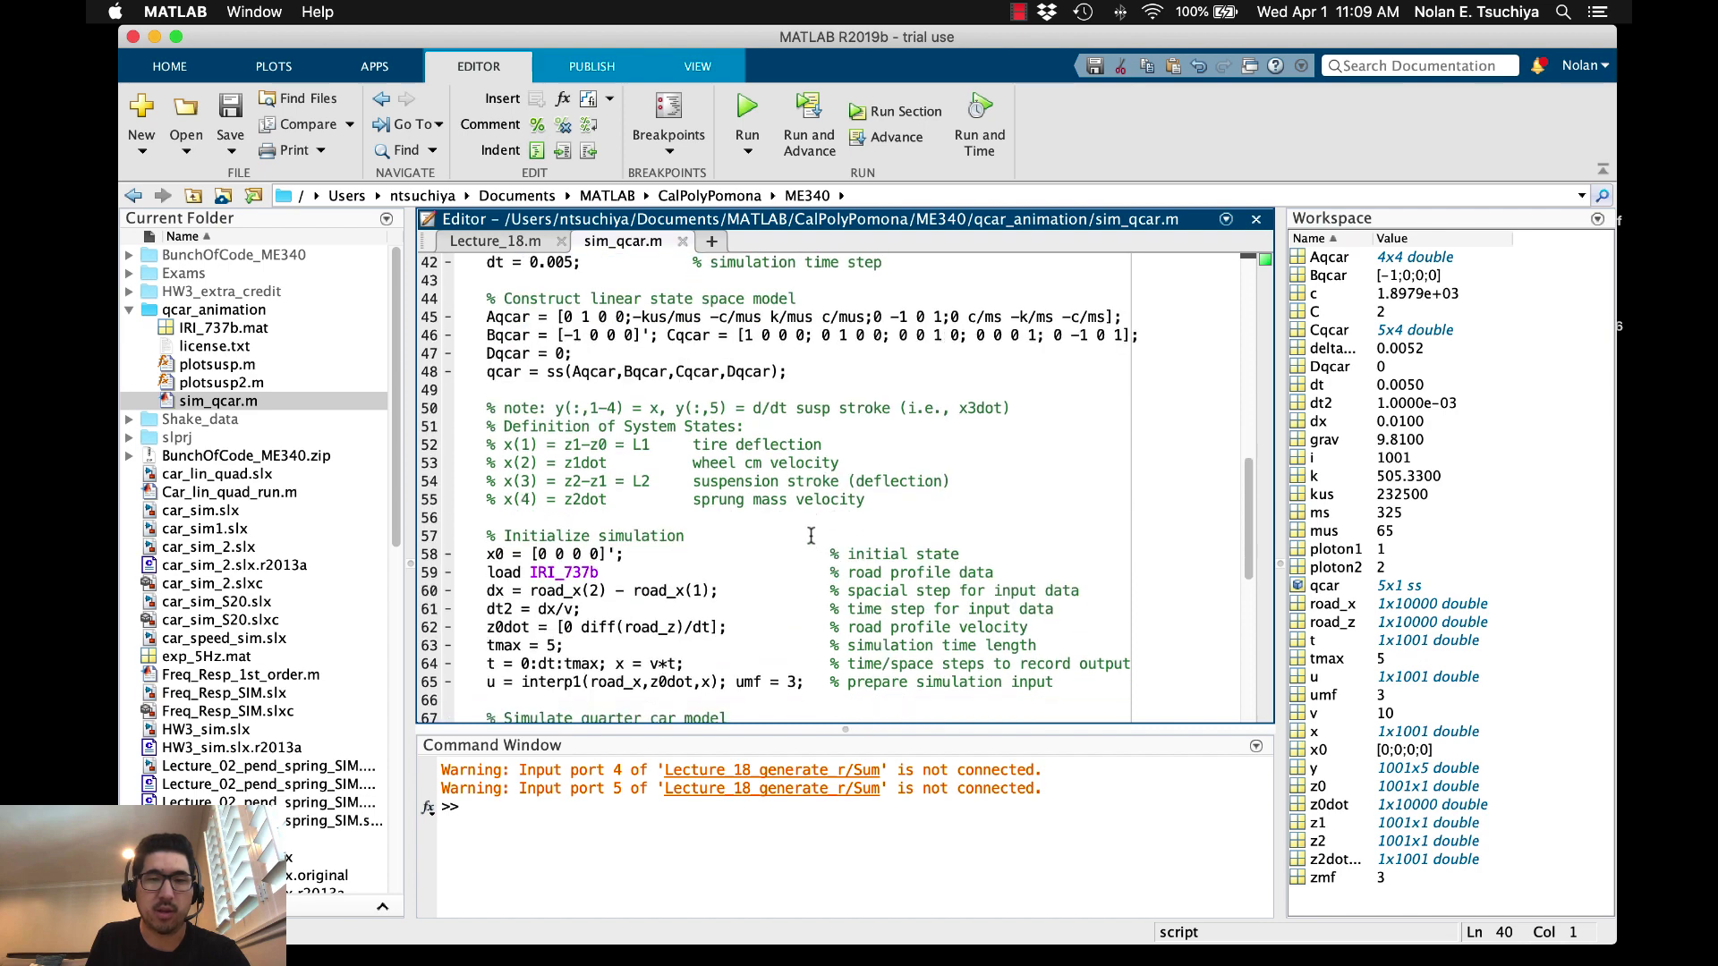
click(796, 349)
click(806, 371)
key(shift+Up)
key(shift+Up)
key(shift+Up)
key(shift+Home)
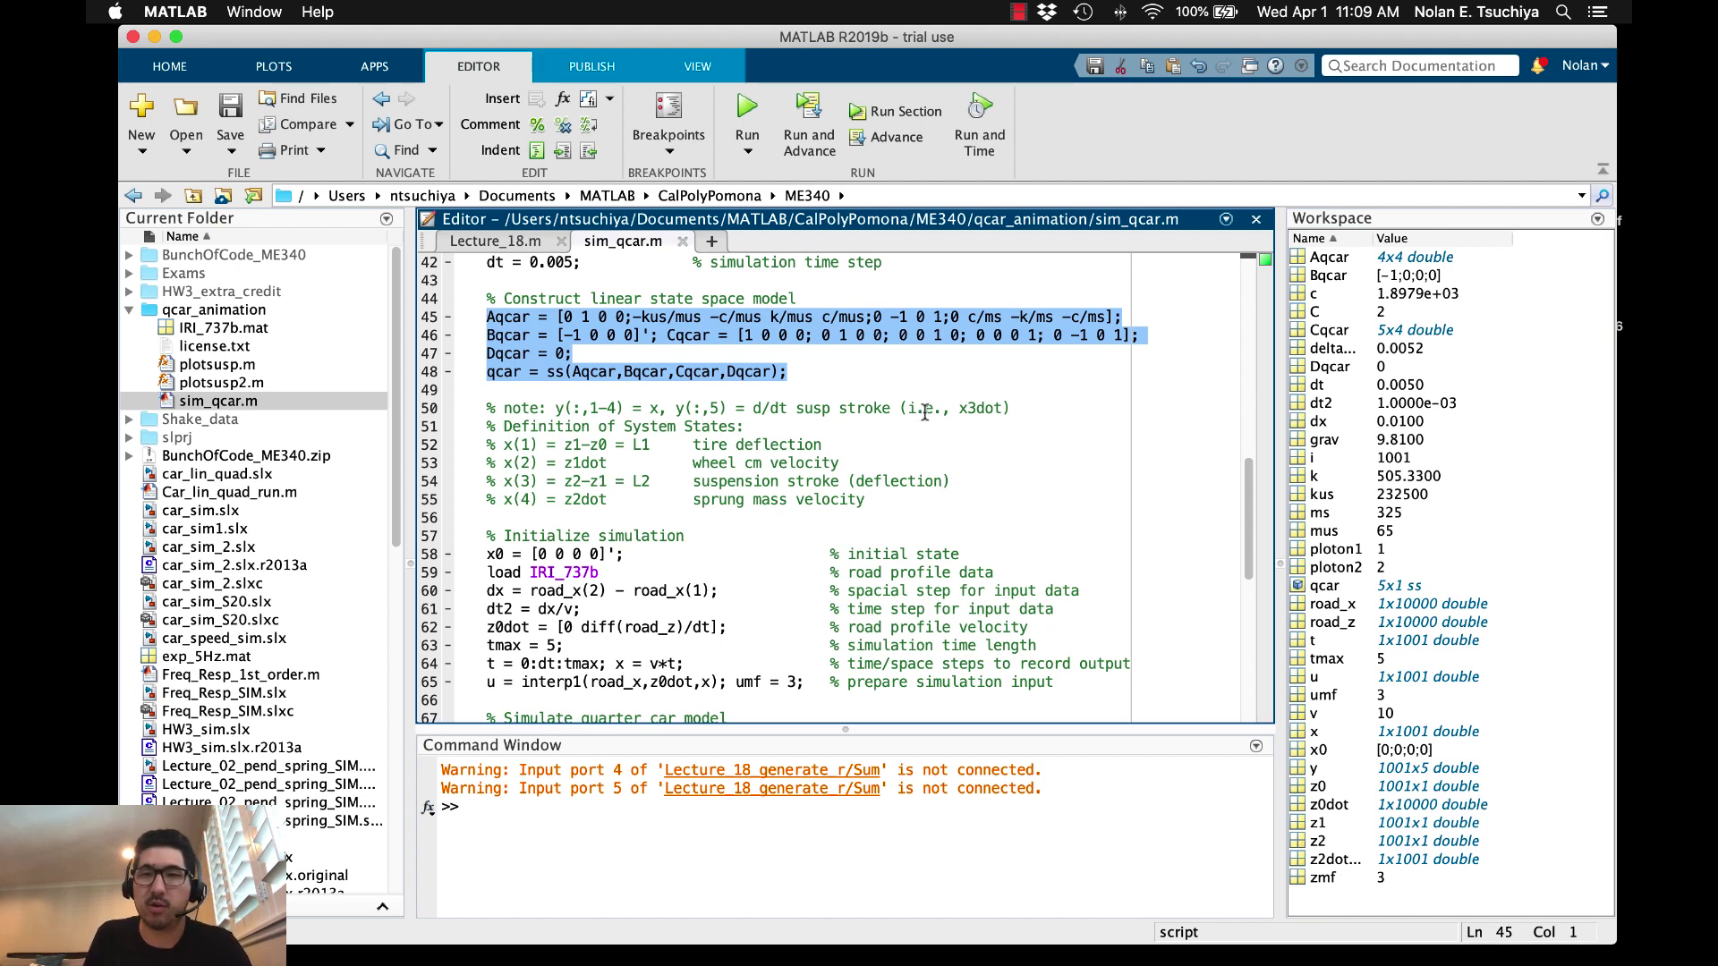
scroll(945, 454, down, 1)
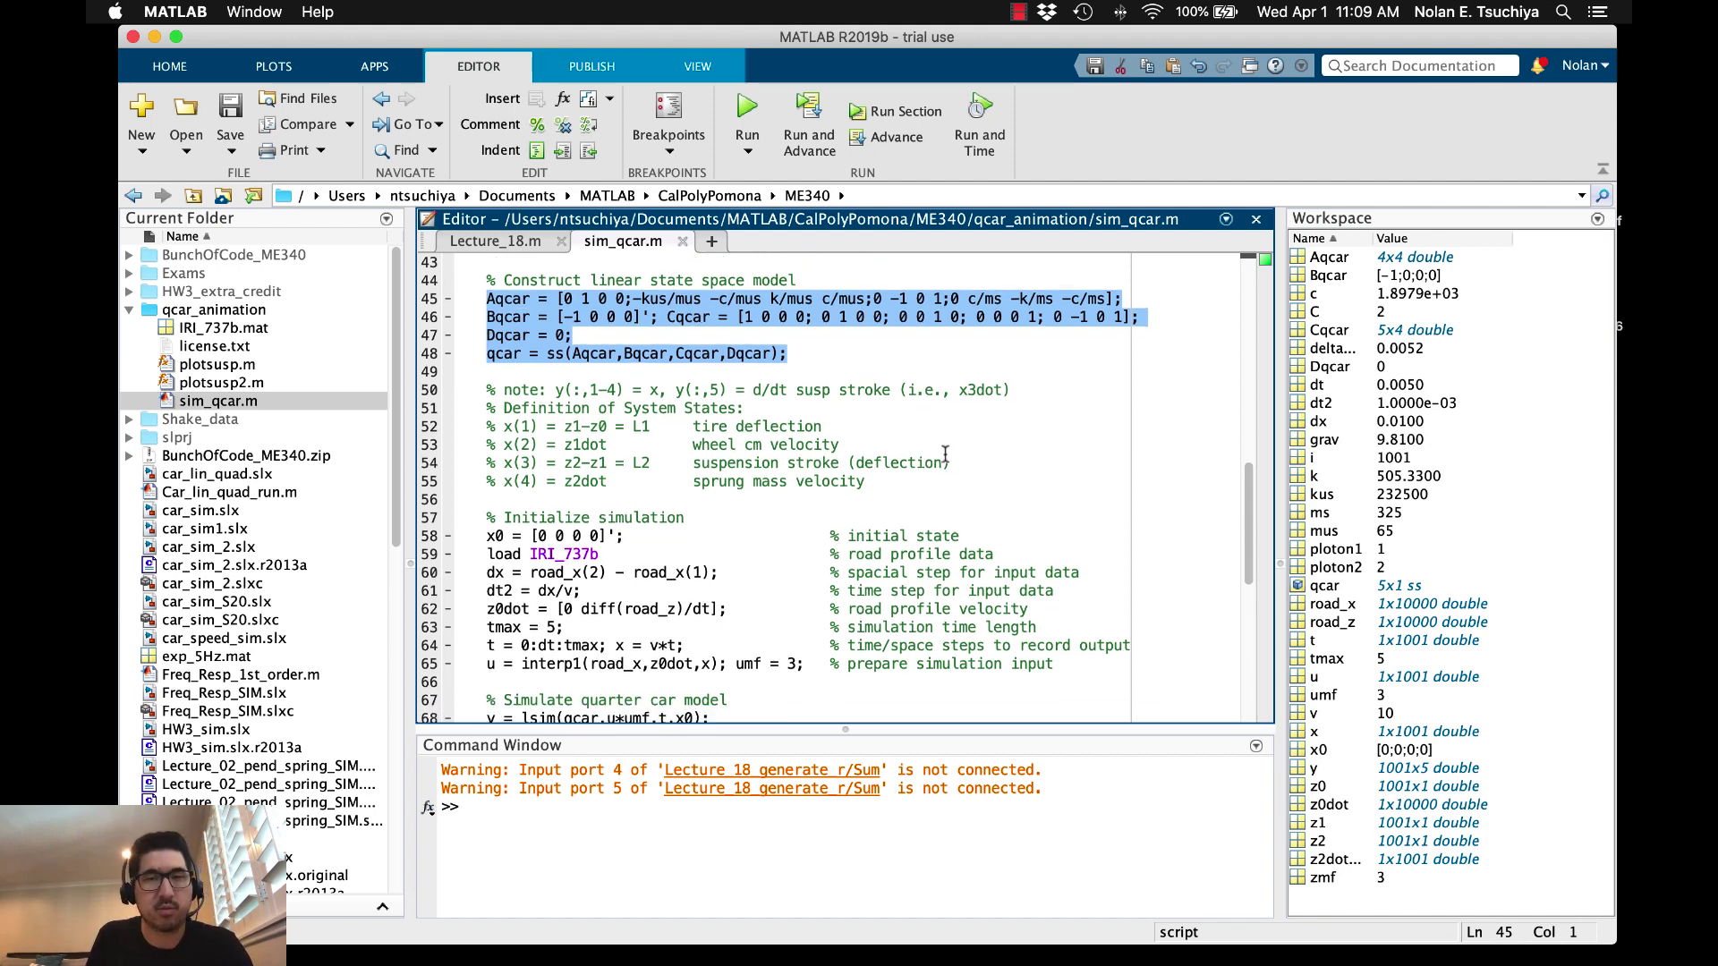
click(945, 453)
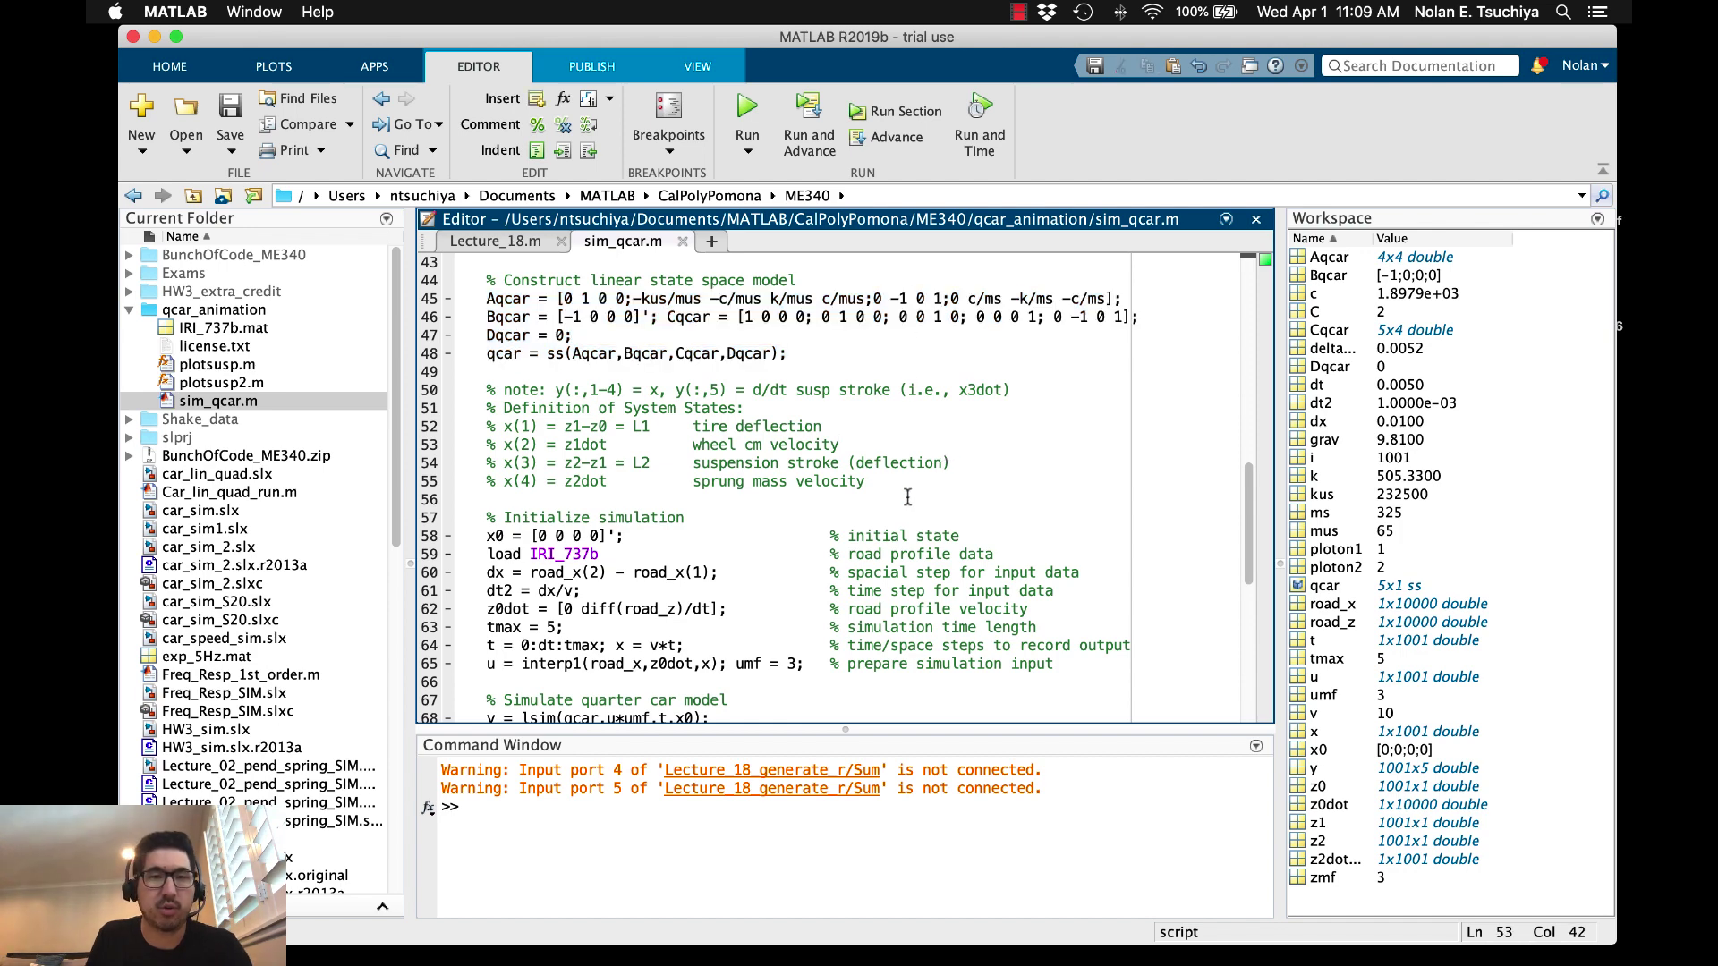
scroll(876, 481, down, 3)
scroll(867, 500, down, 3)
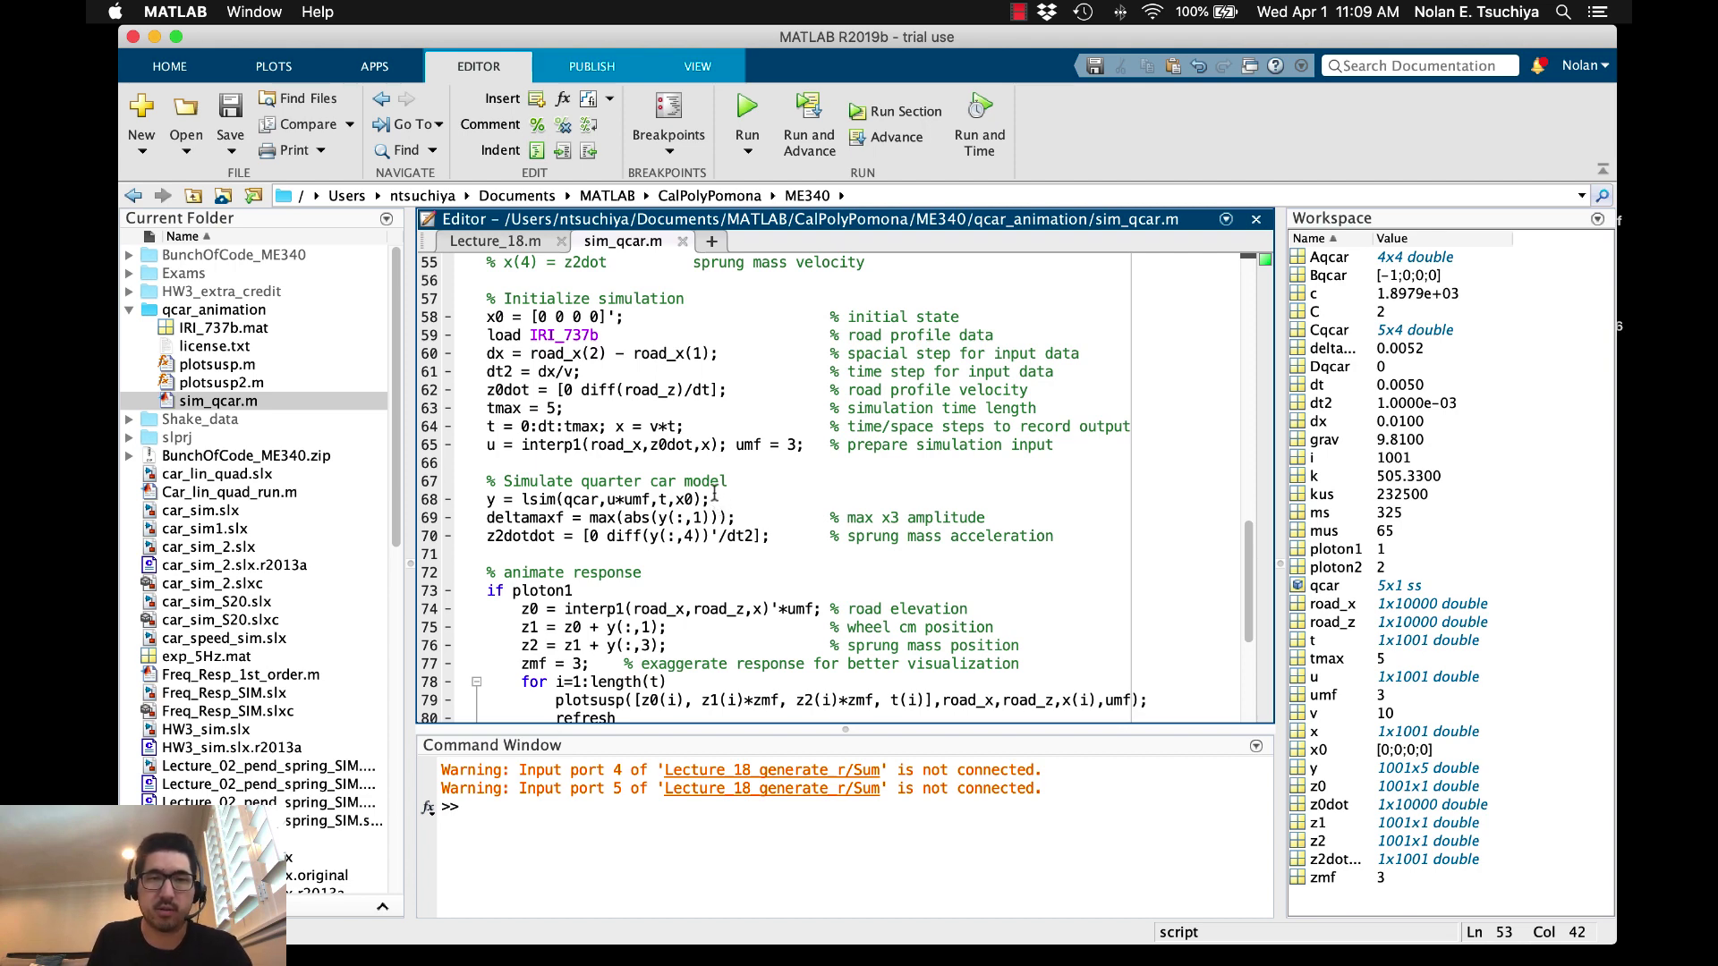
drag(522, 499, 565, 499)
click(734, 498)
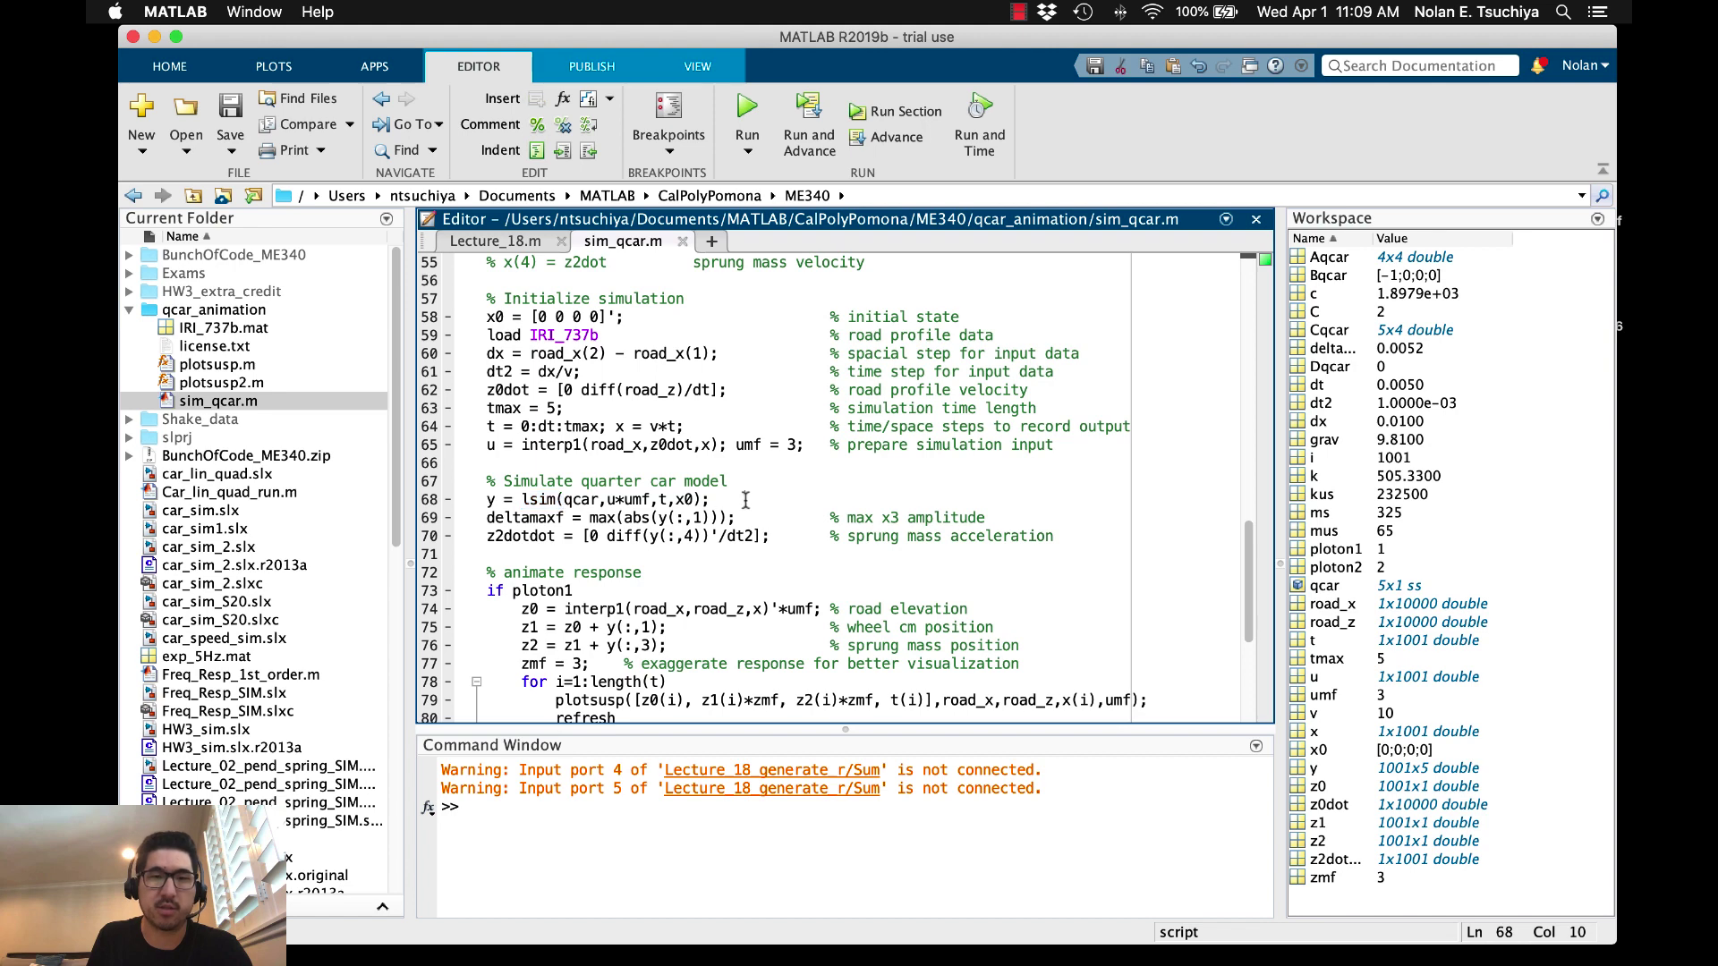
double_click(548, 498)
click(600, 482)
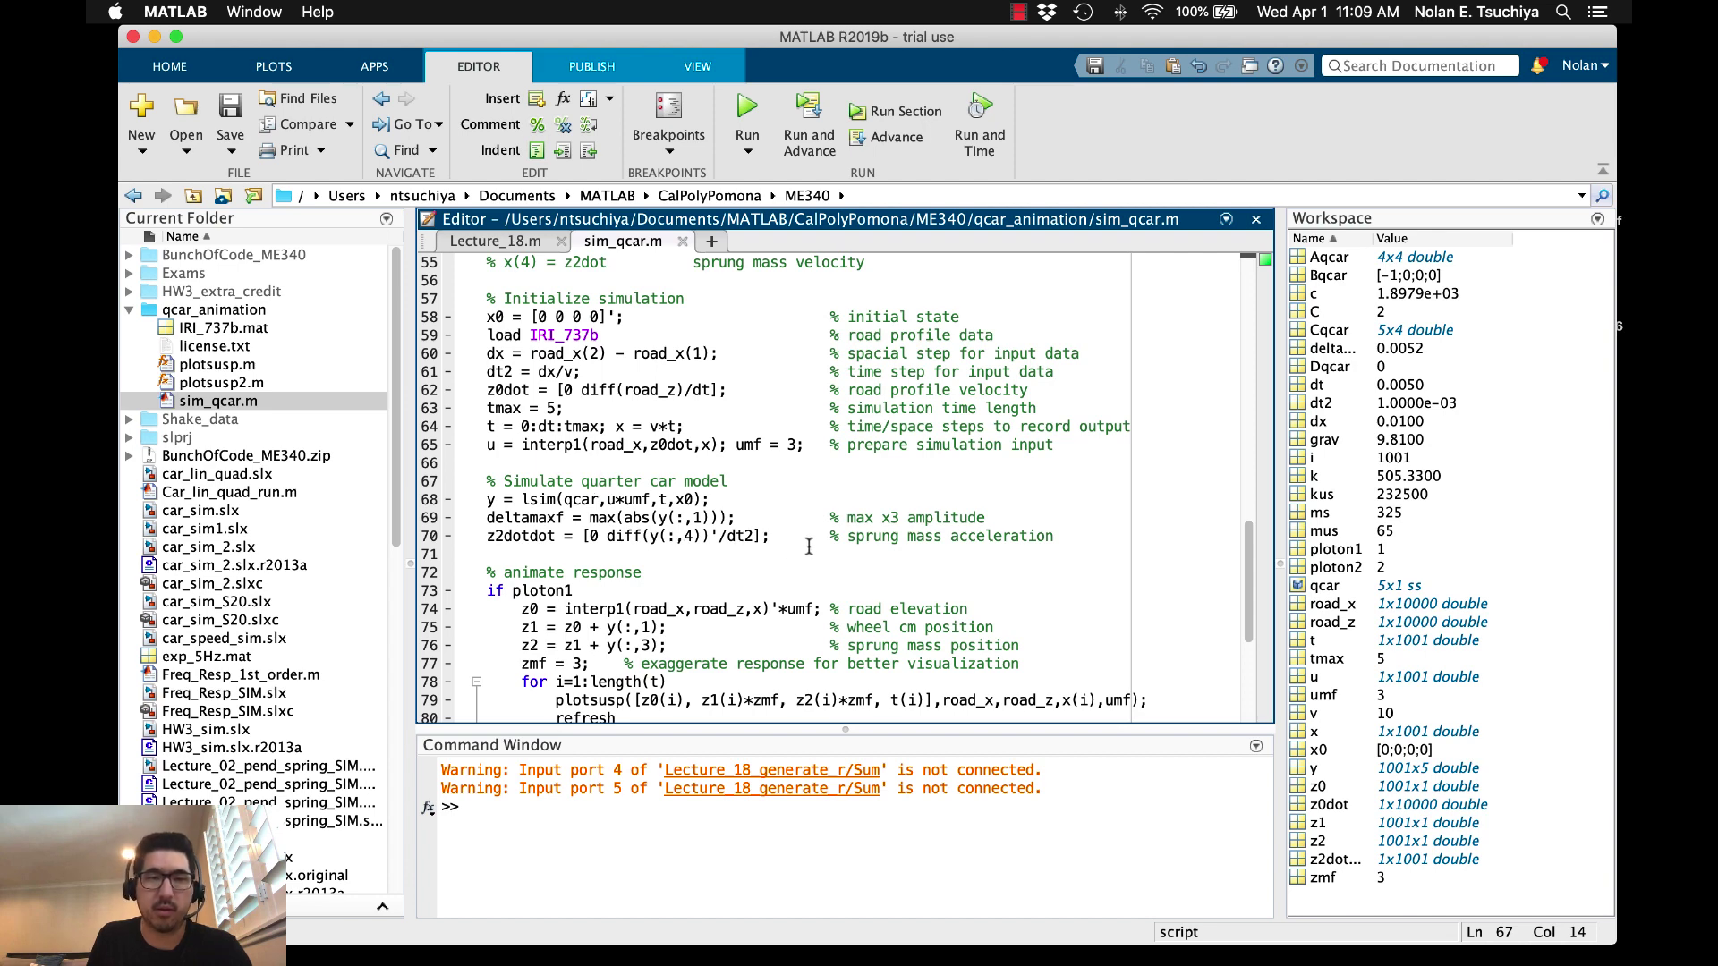
scroll(809, 545, down, 5)
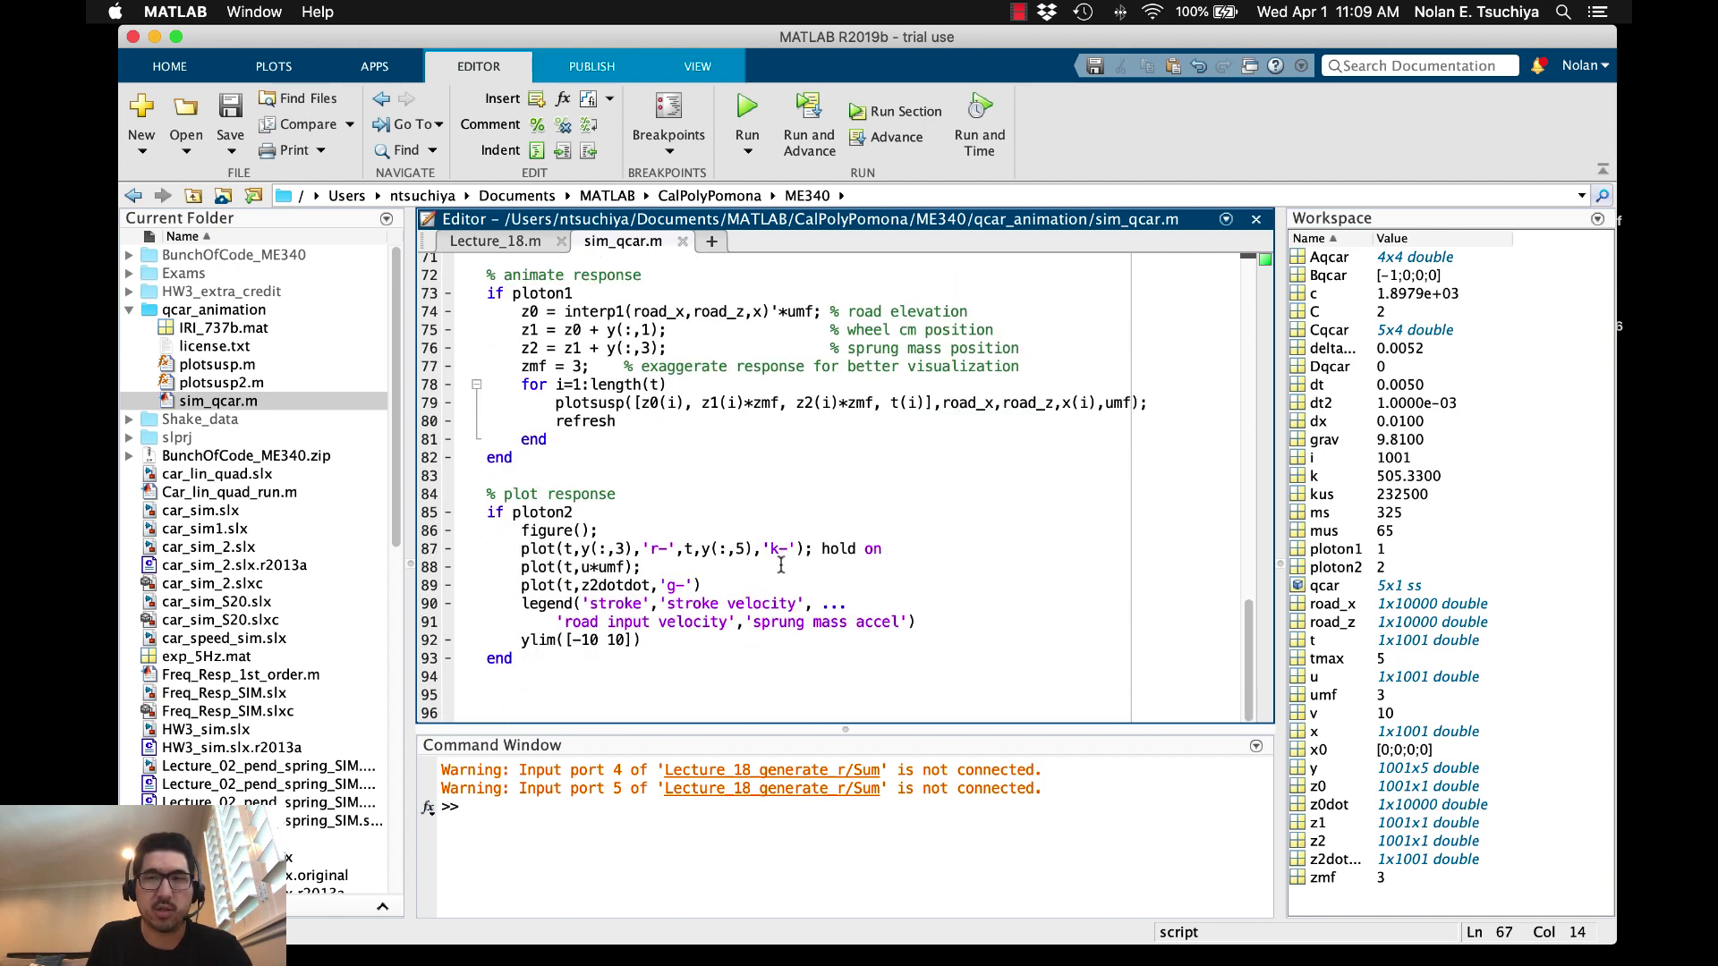
scroll(779, 564, up, 20)
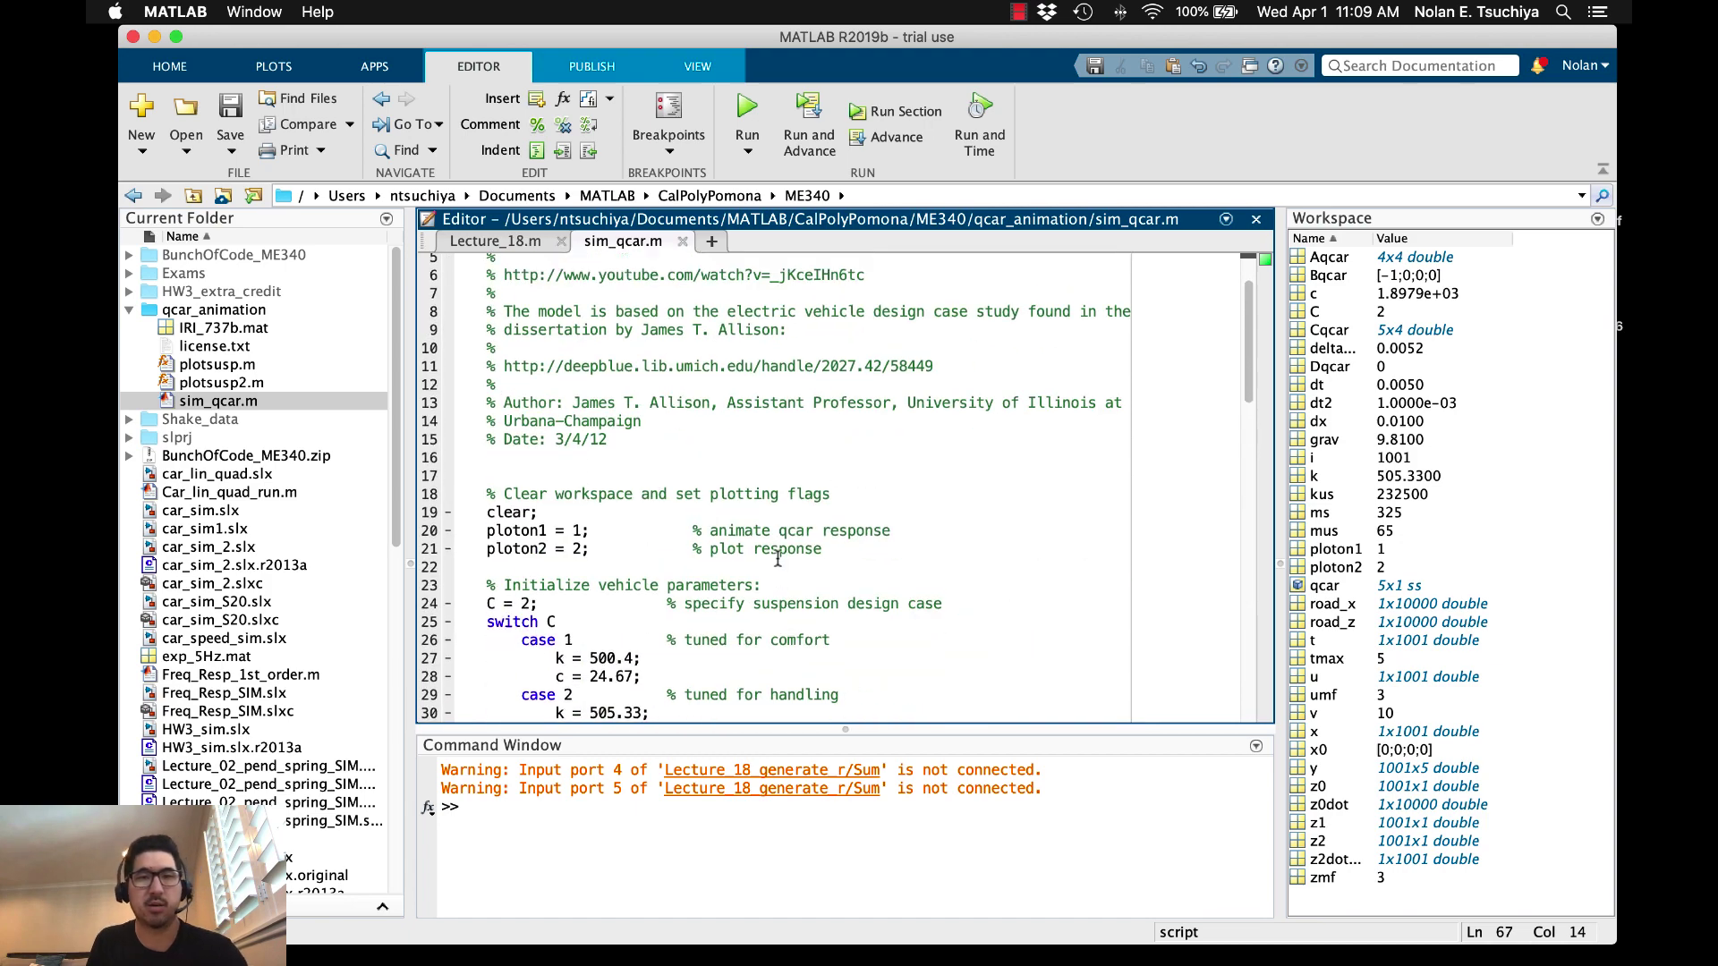
- Highlight the 'load IRI_737b' line and point out IRI_737b.mat in Current Folder
scroll(618, 414, down, 14)
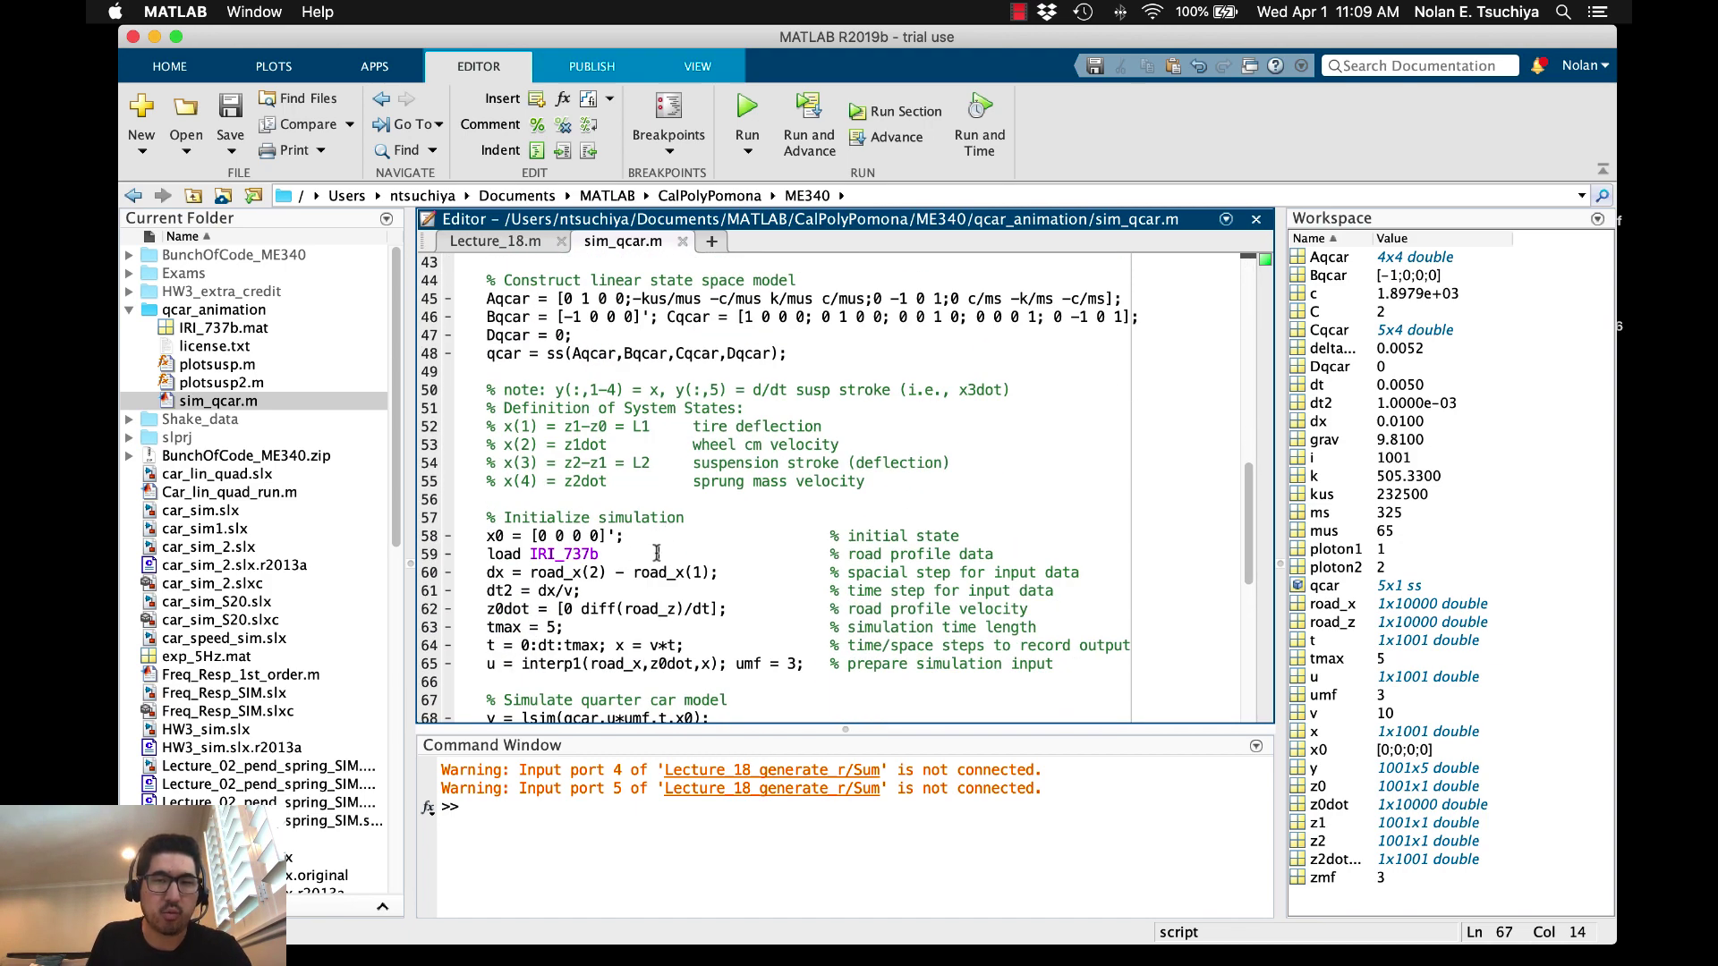
drag(655, 554, 484, 557)
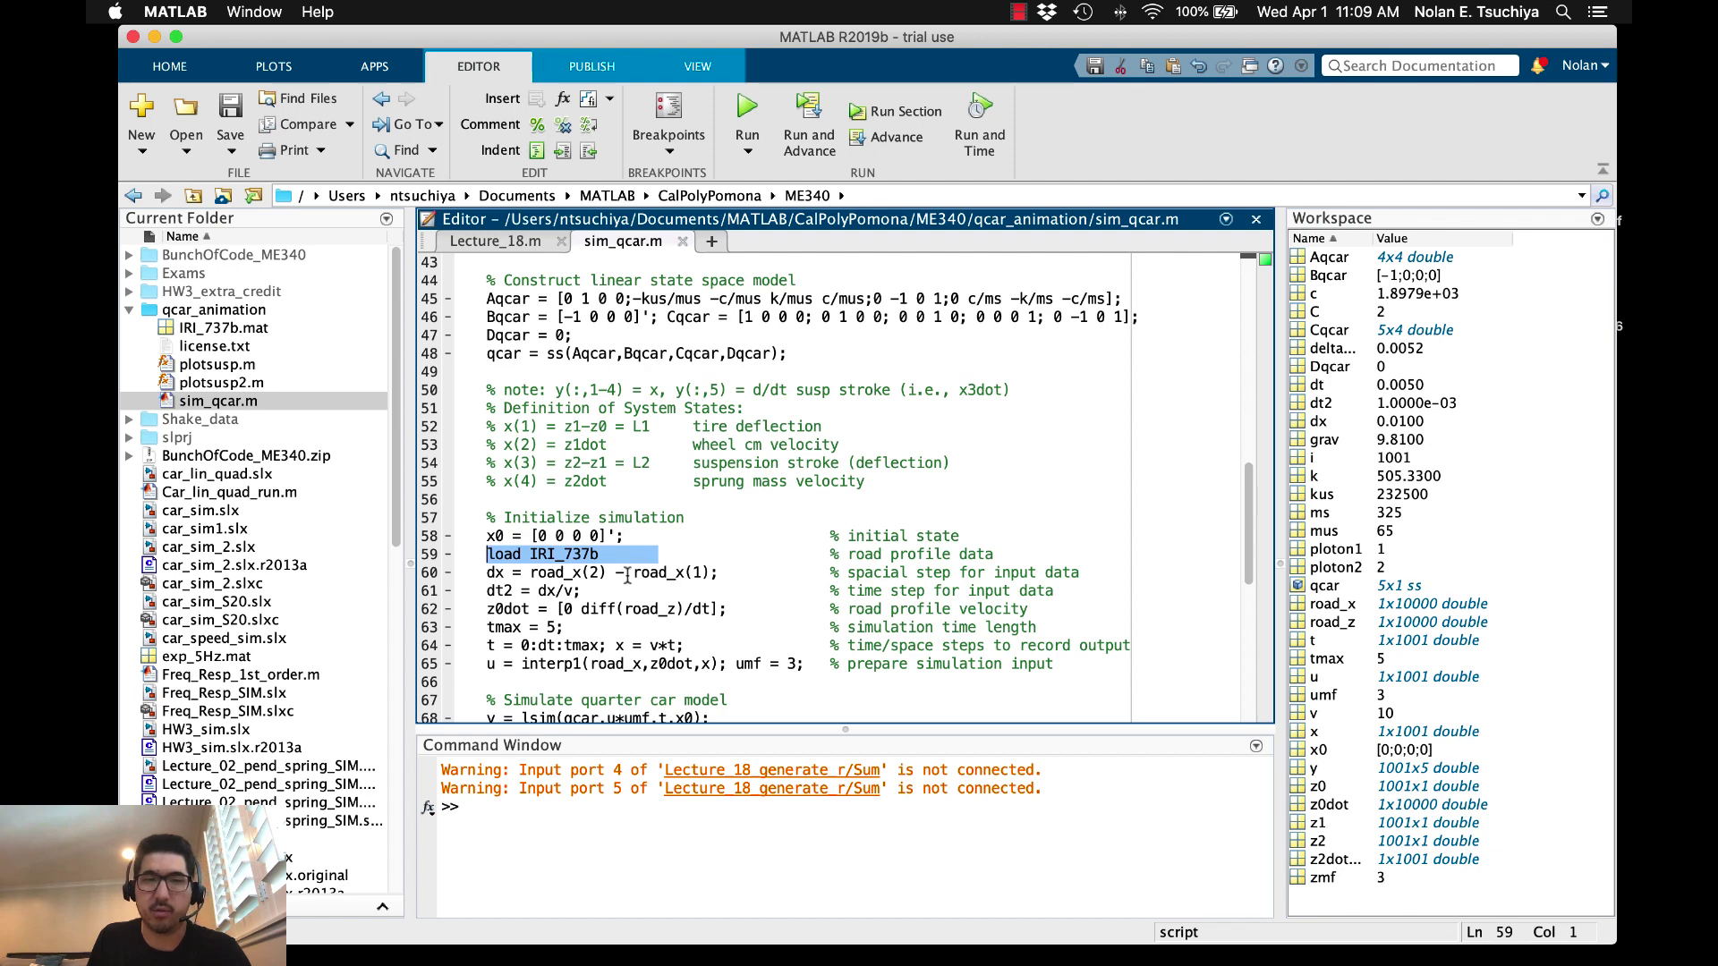
click(712, 554)
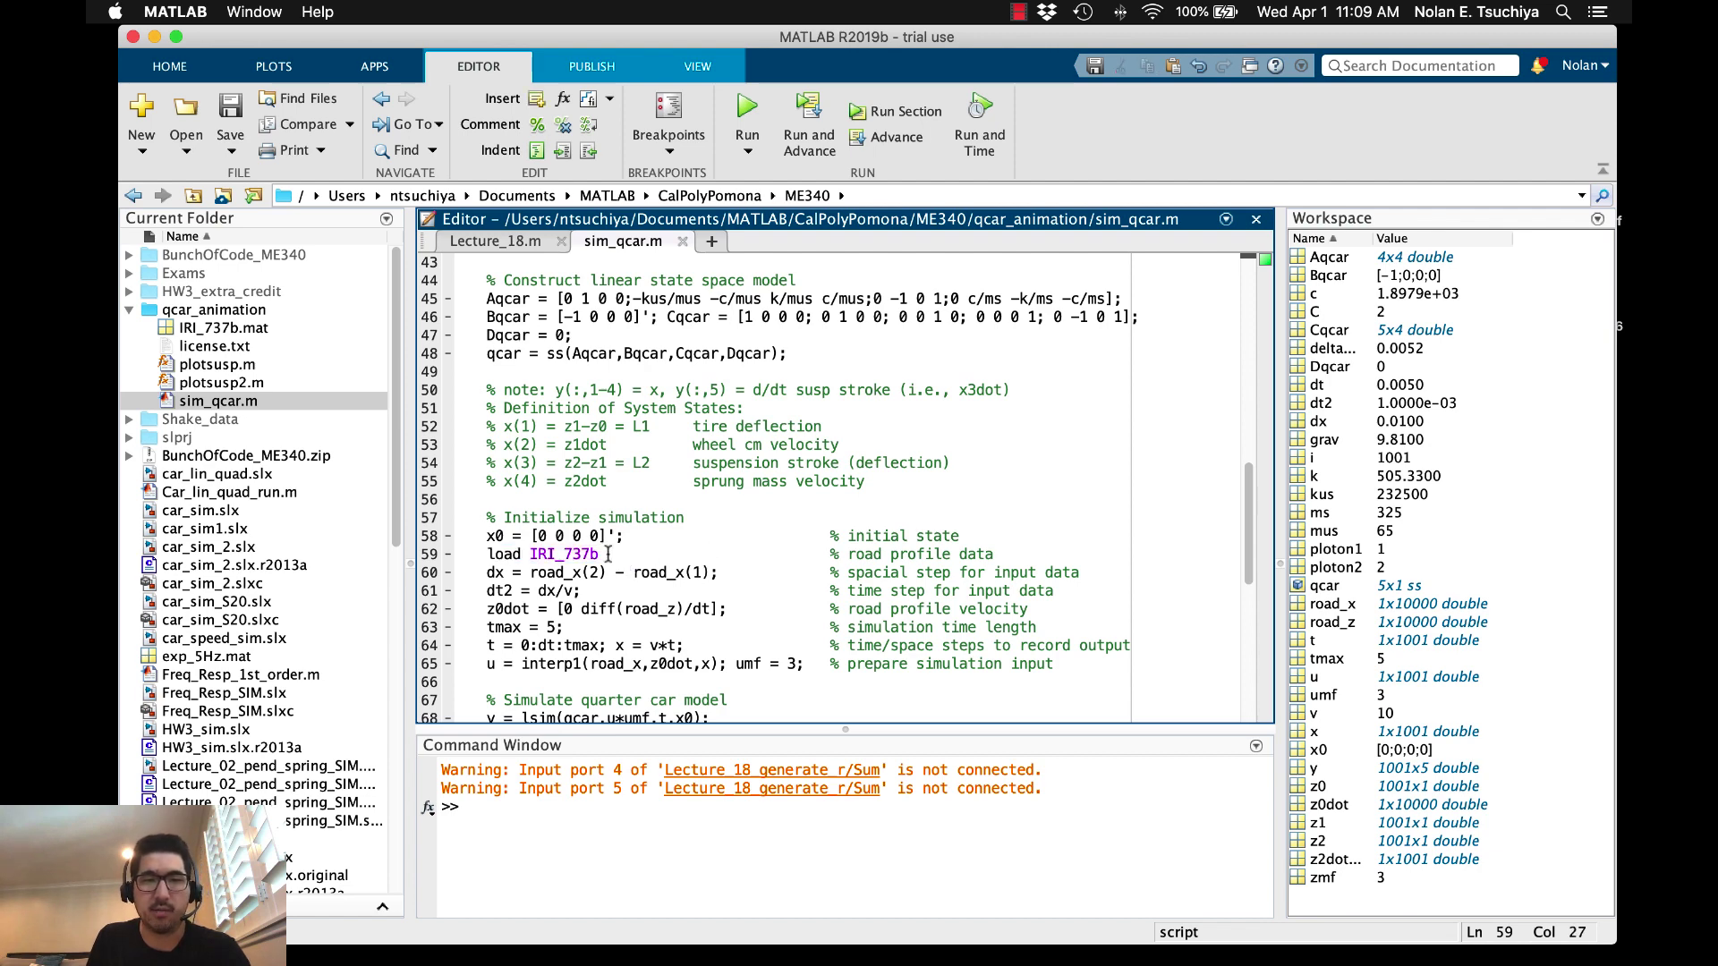
drag(608, 555, 540, 559)
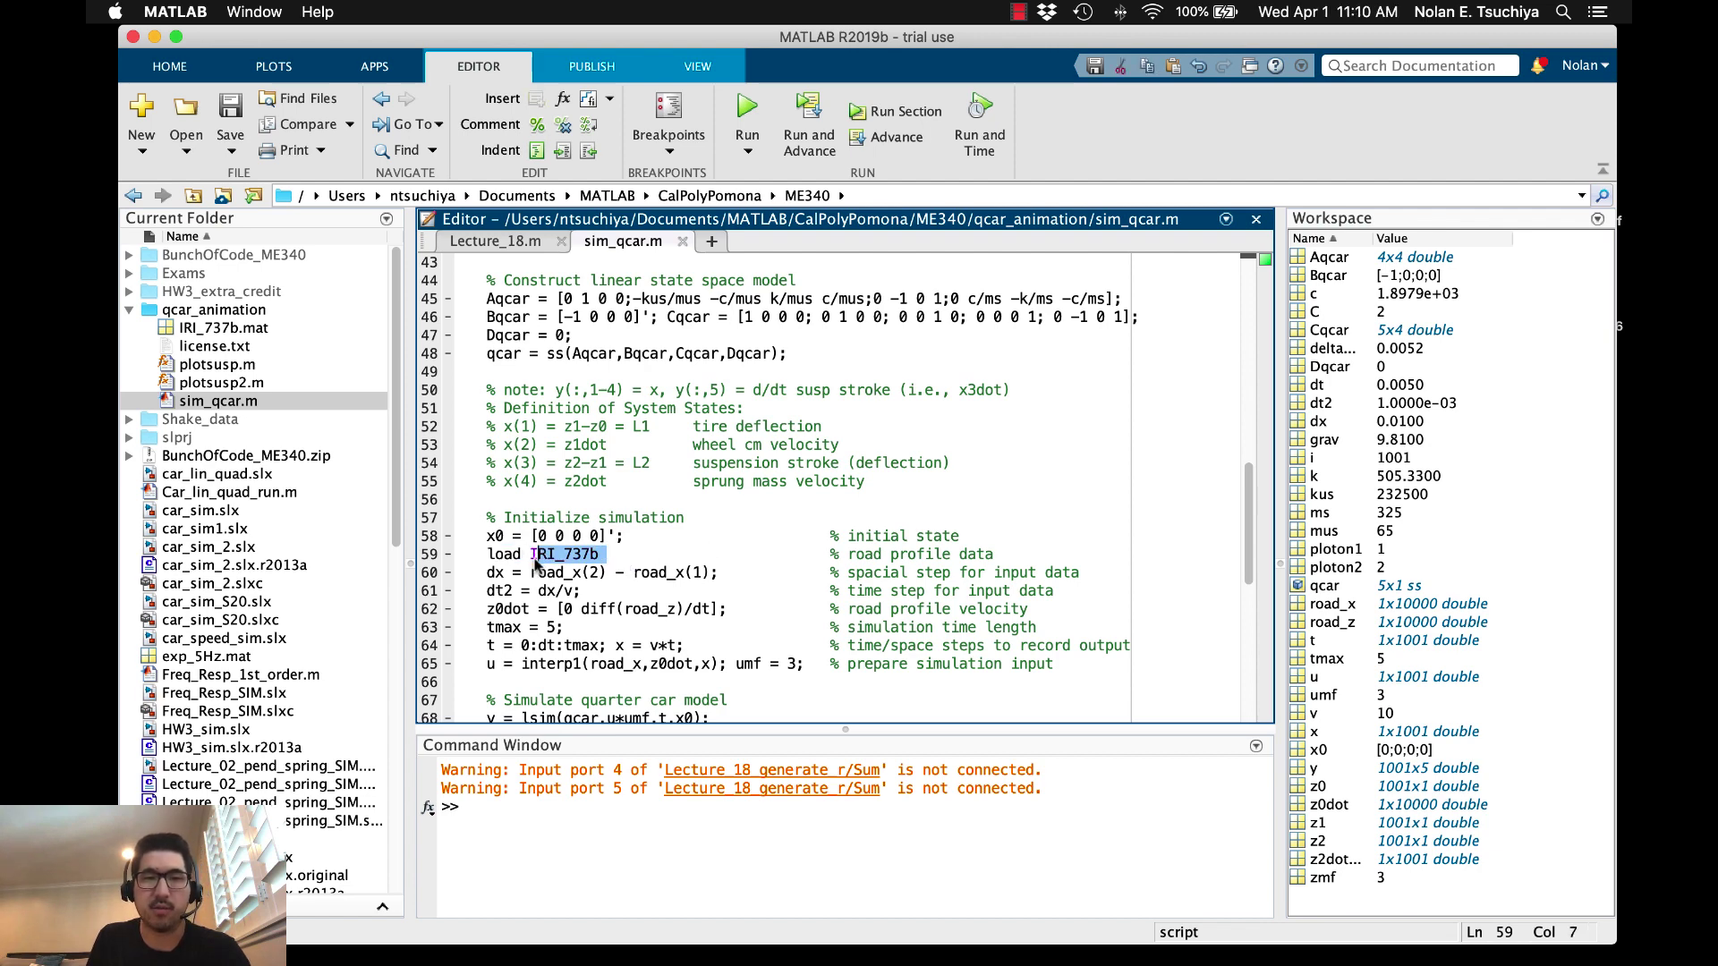
click(226, 330)
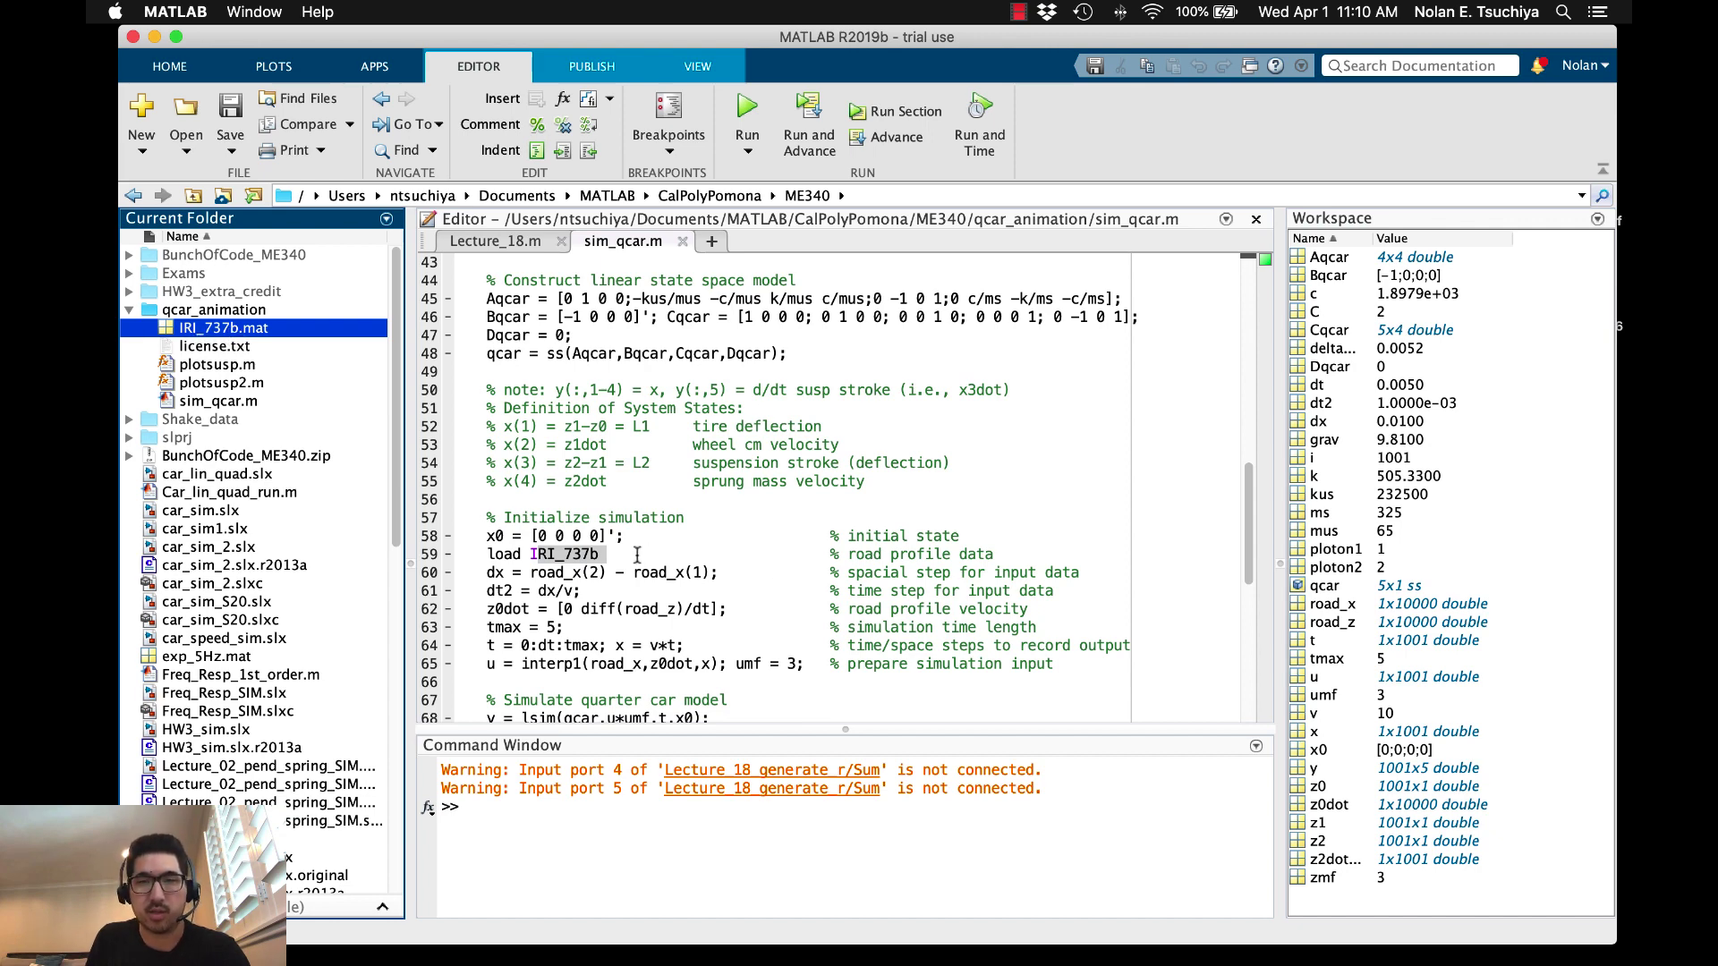
click(902, 554)
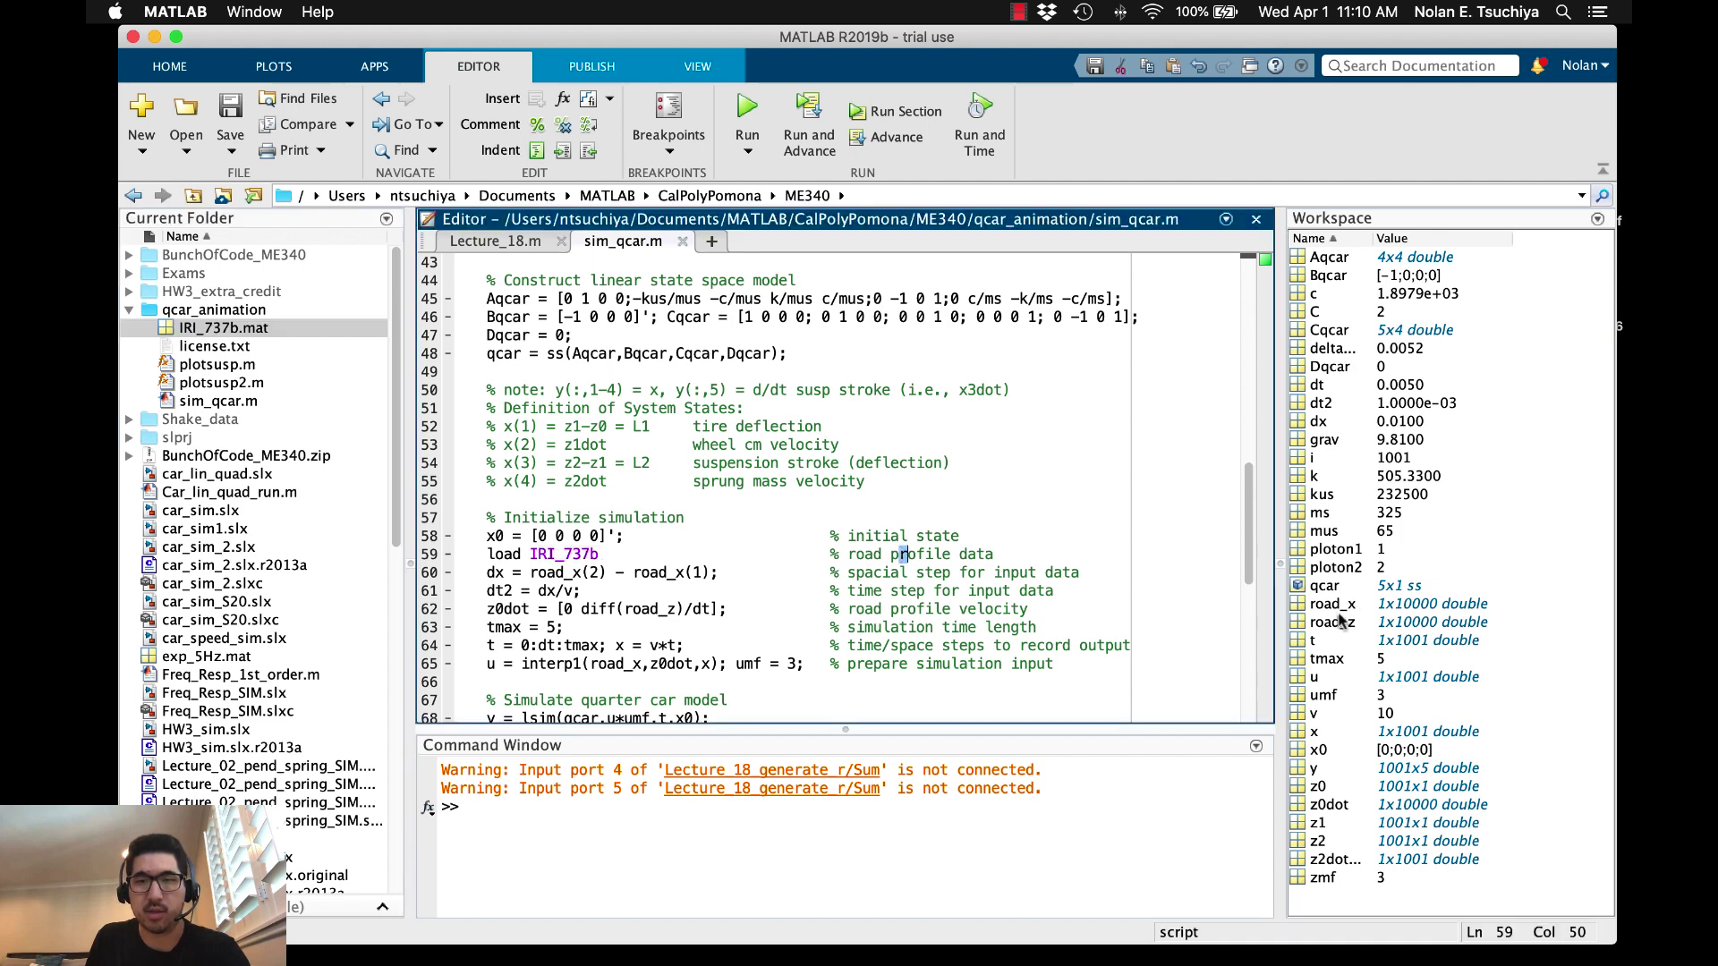
- Scroll through sim_qcar.m, then bring up Lecture_18.m in the editor
click(775, 555)
scroll(662, 557, down, 9)
scroll(665, 534, up, 20)
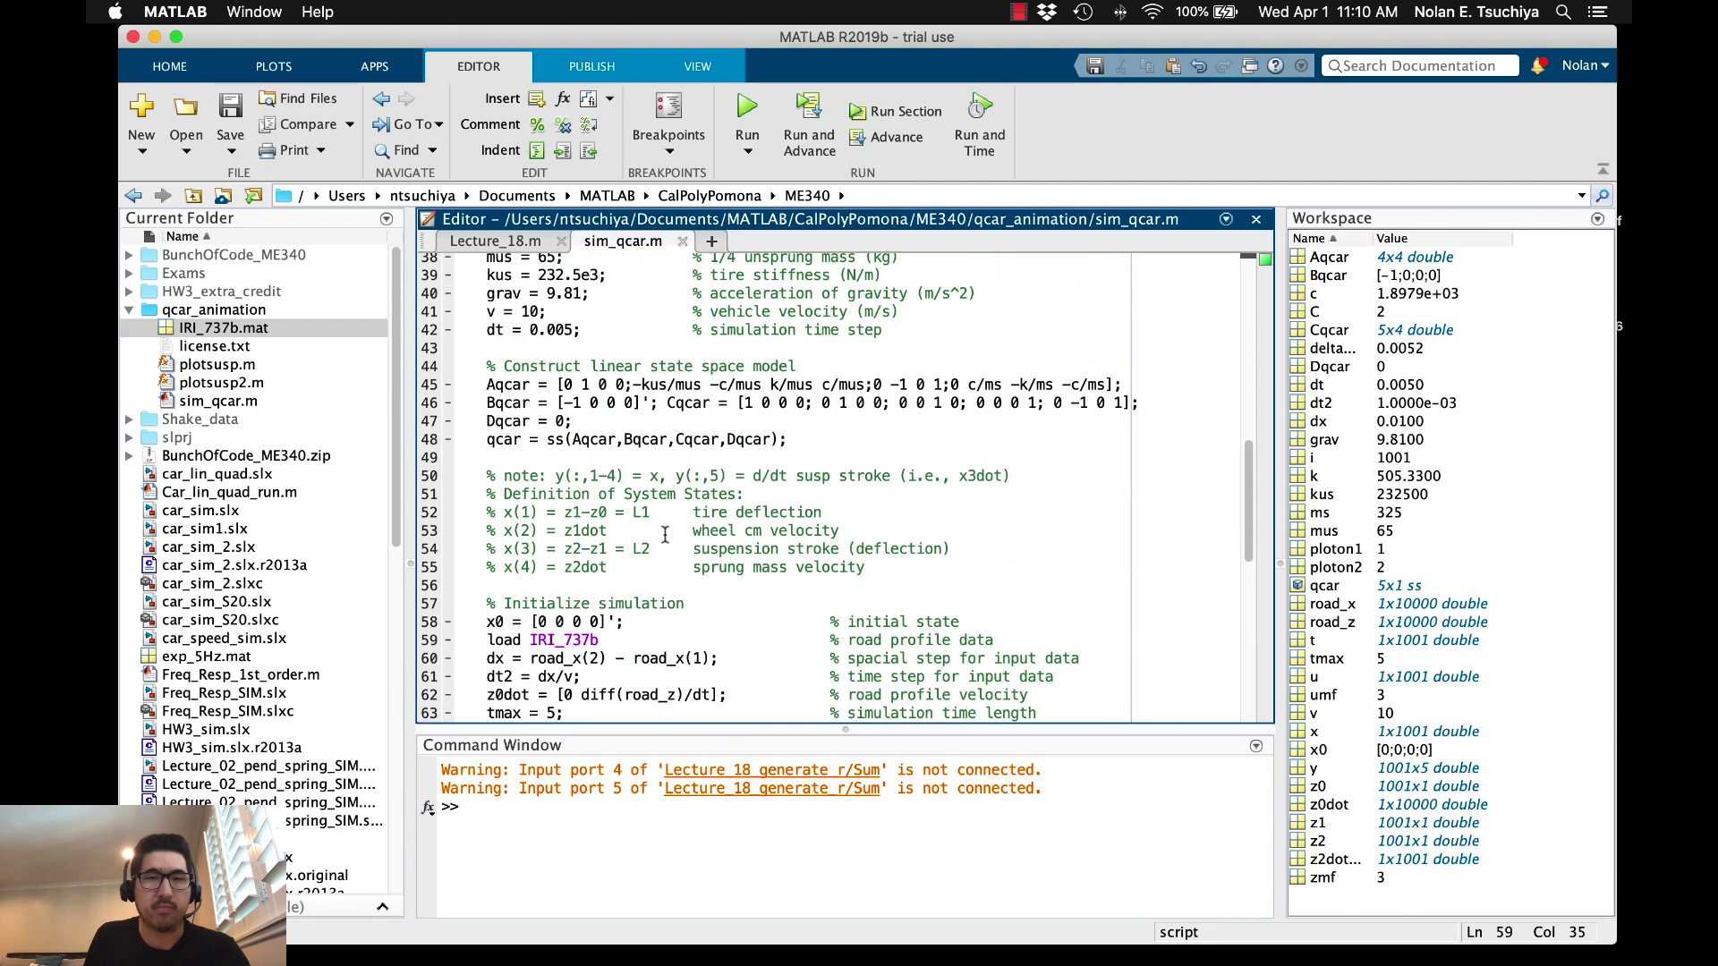
scroll(666, 420, up, 3)
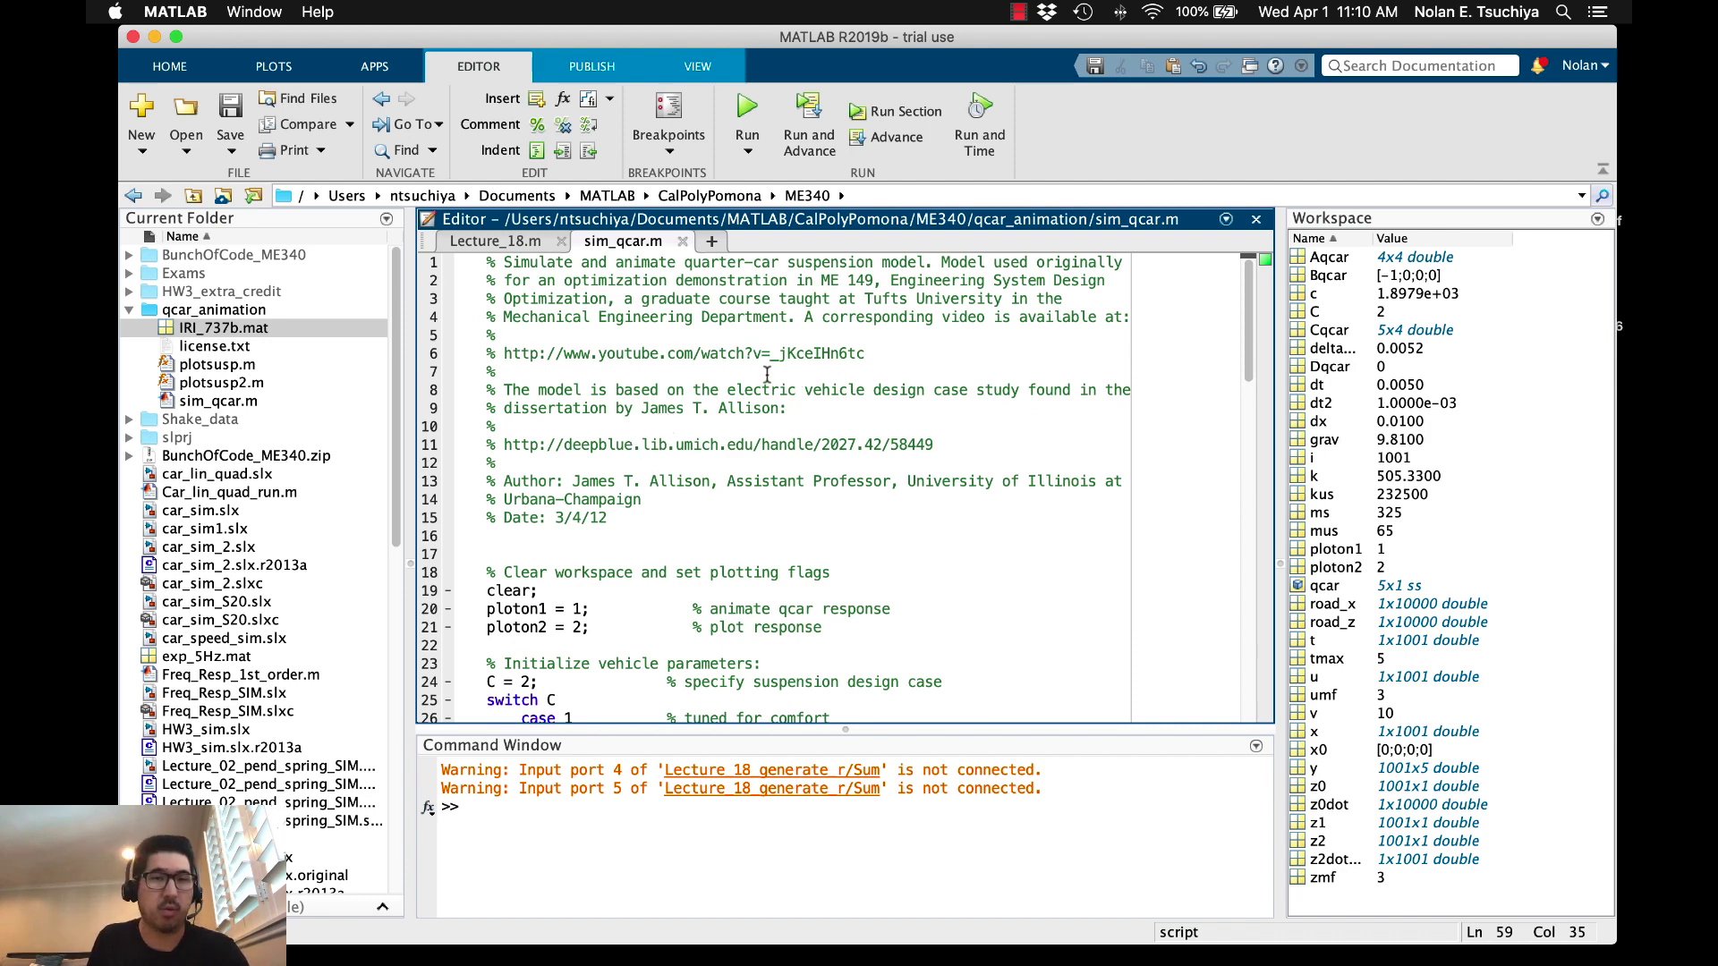
scroll(767, 373, down, 8)
scroll(774, 407, up, 2)
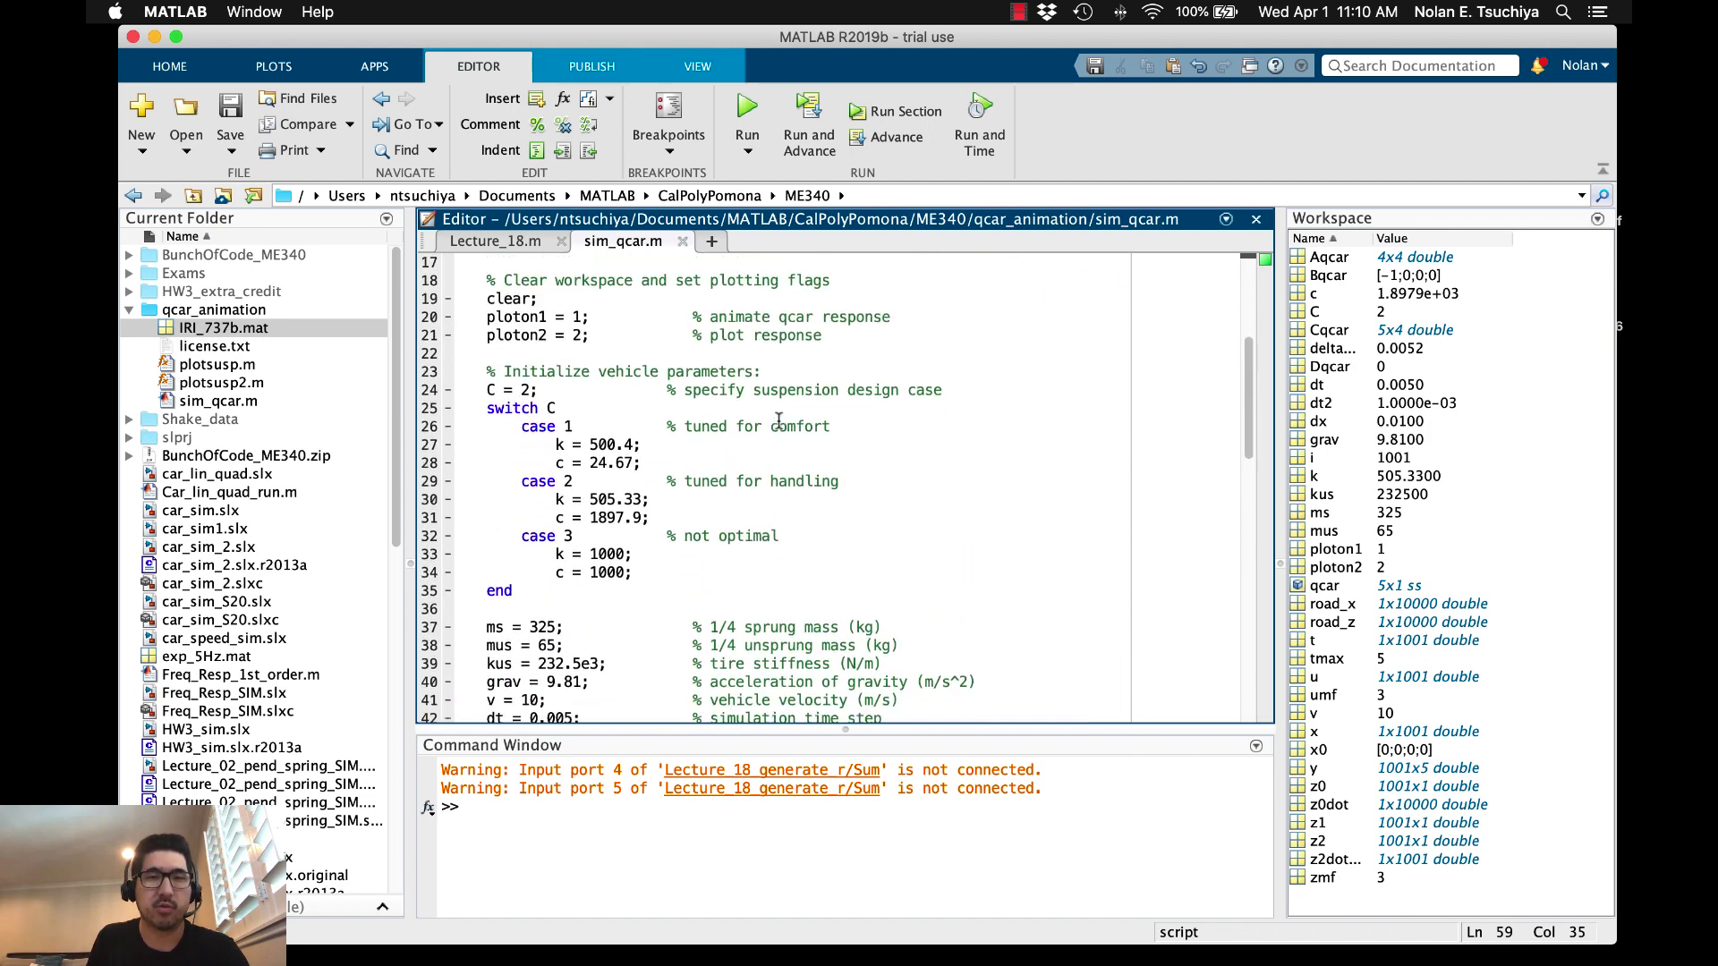
scroll(778, 421, down, 2)
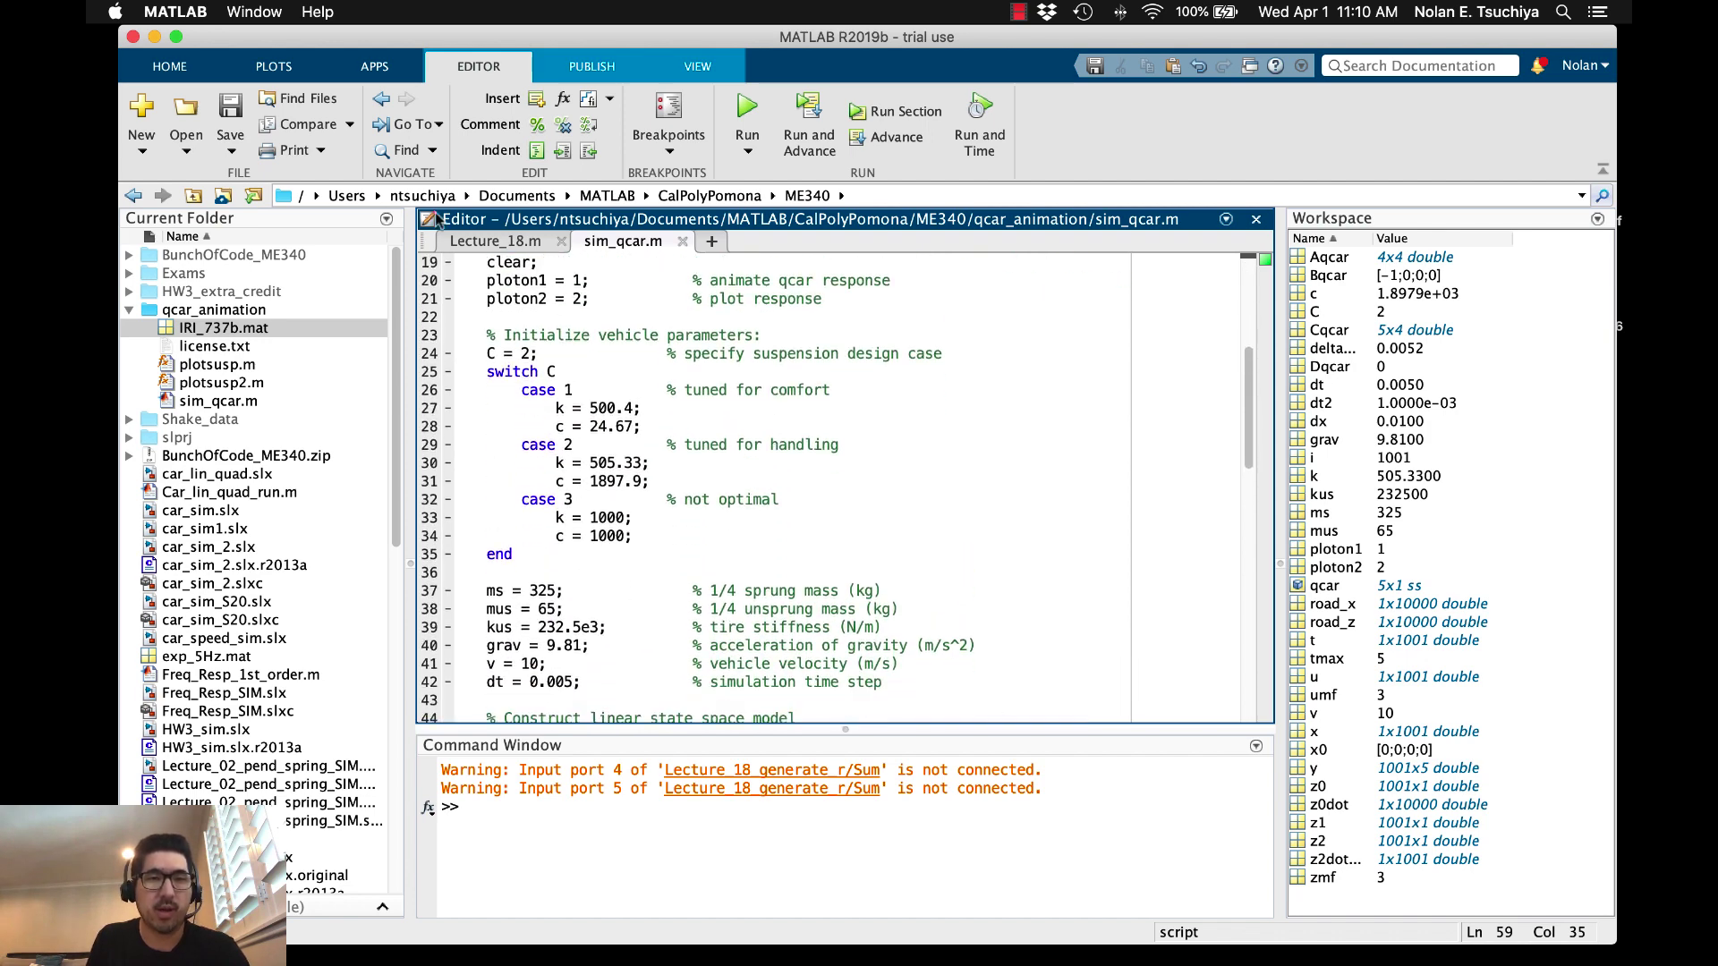
click(490, 240)
- Bring up Lecture_18.m in the editor and scroll through its code
click(881, 387)
scroll(906, 367, down, 9)
scroll(904, 368, up, 8)
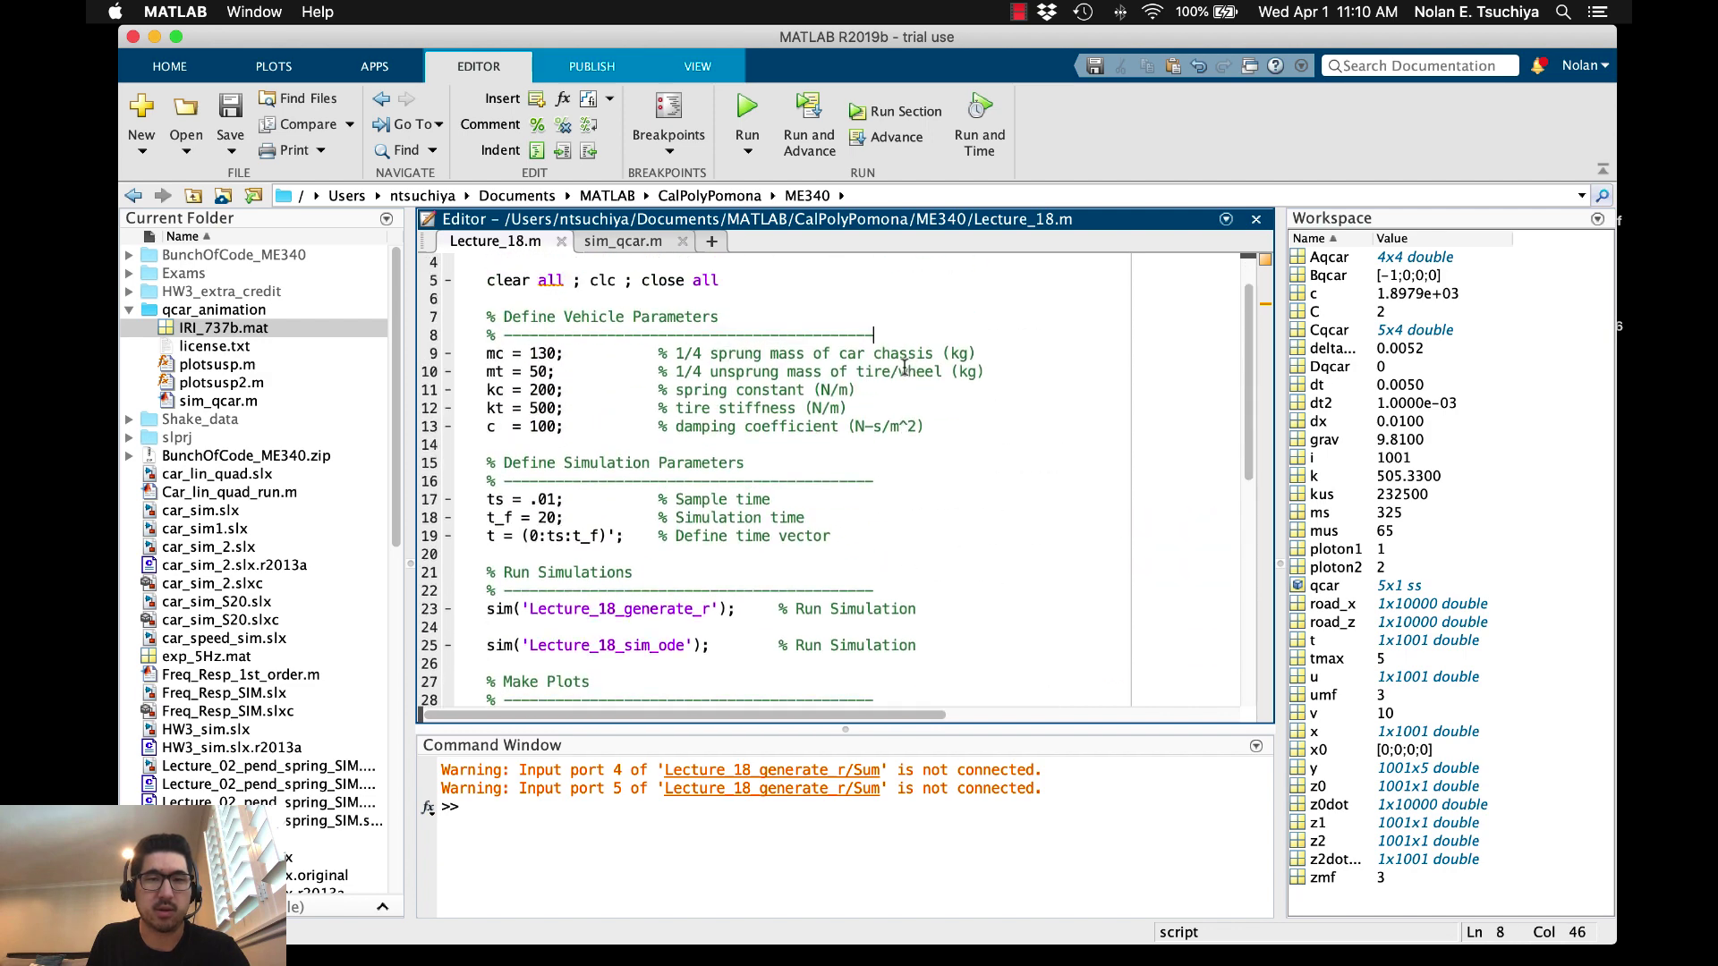
scroll(905, 366, up, 1)
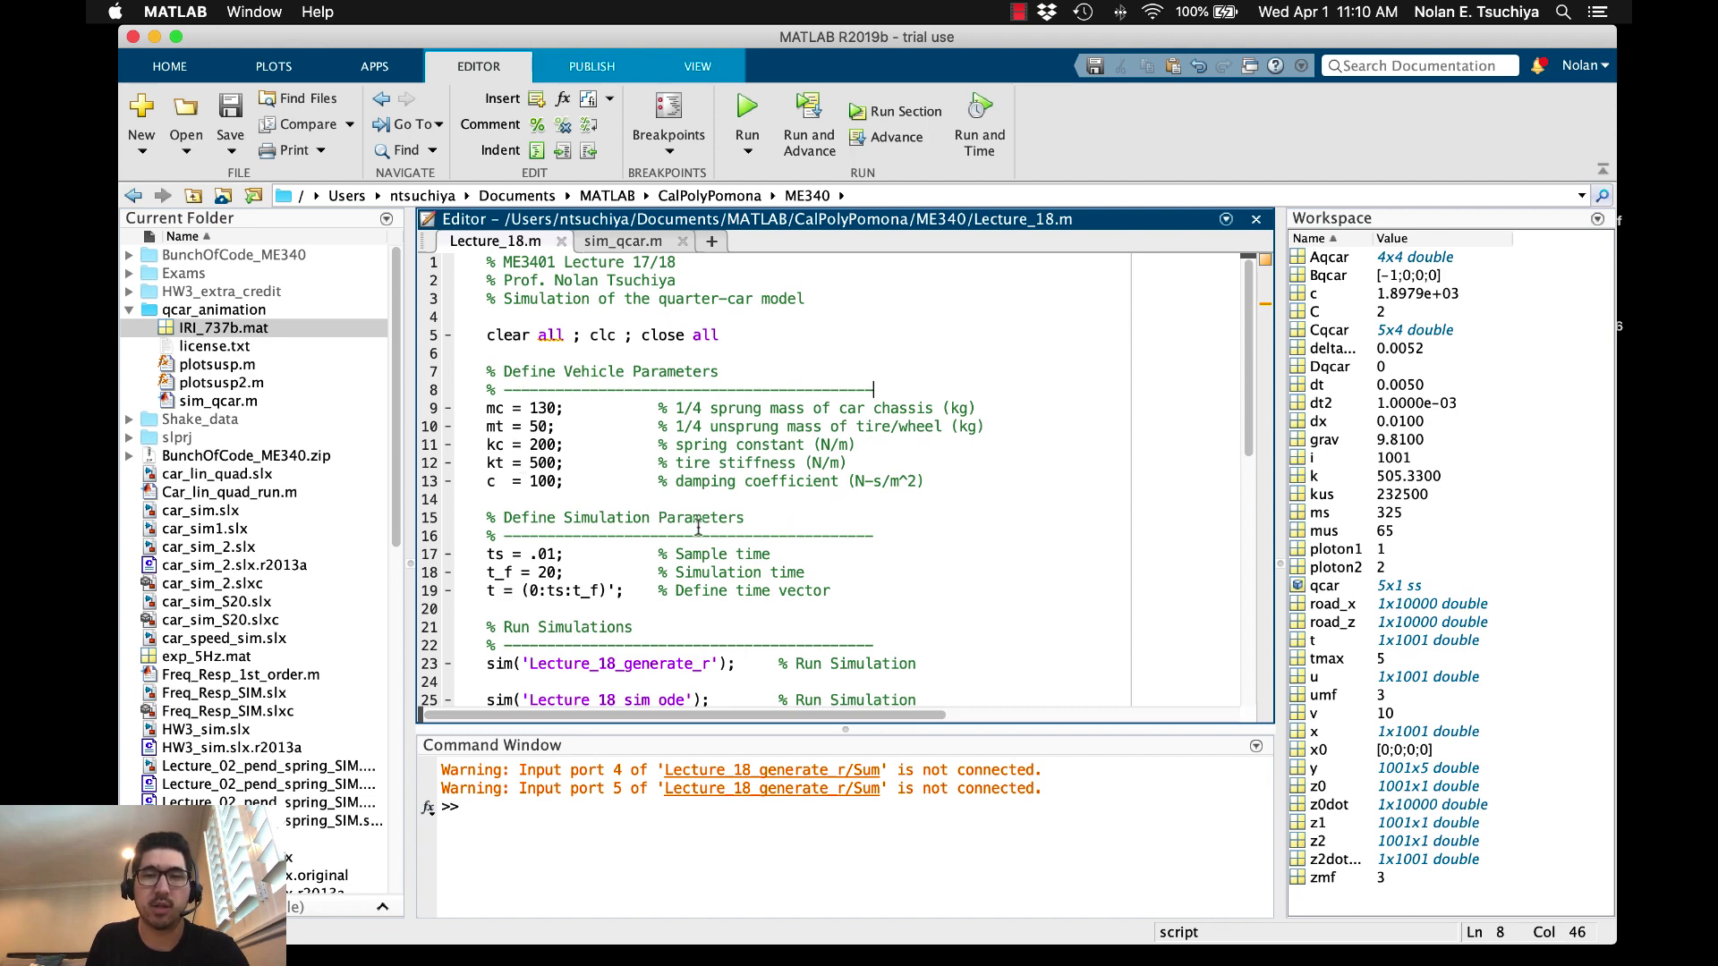
scroll(604, 455, down, 2)
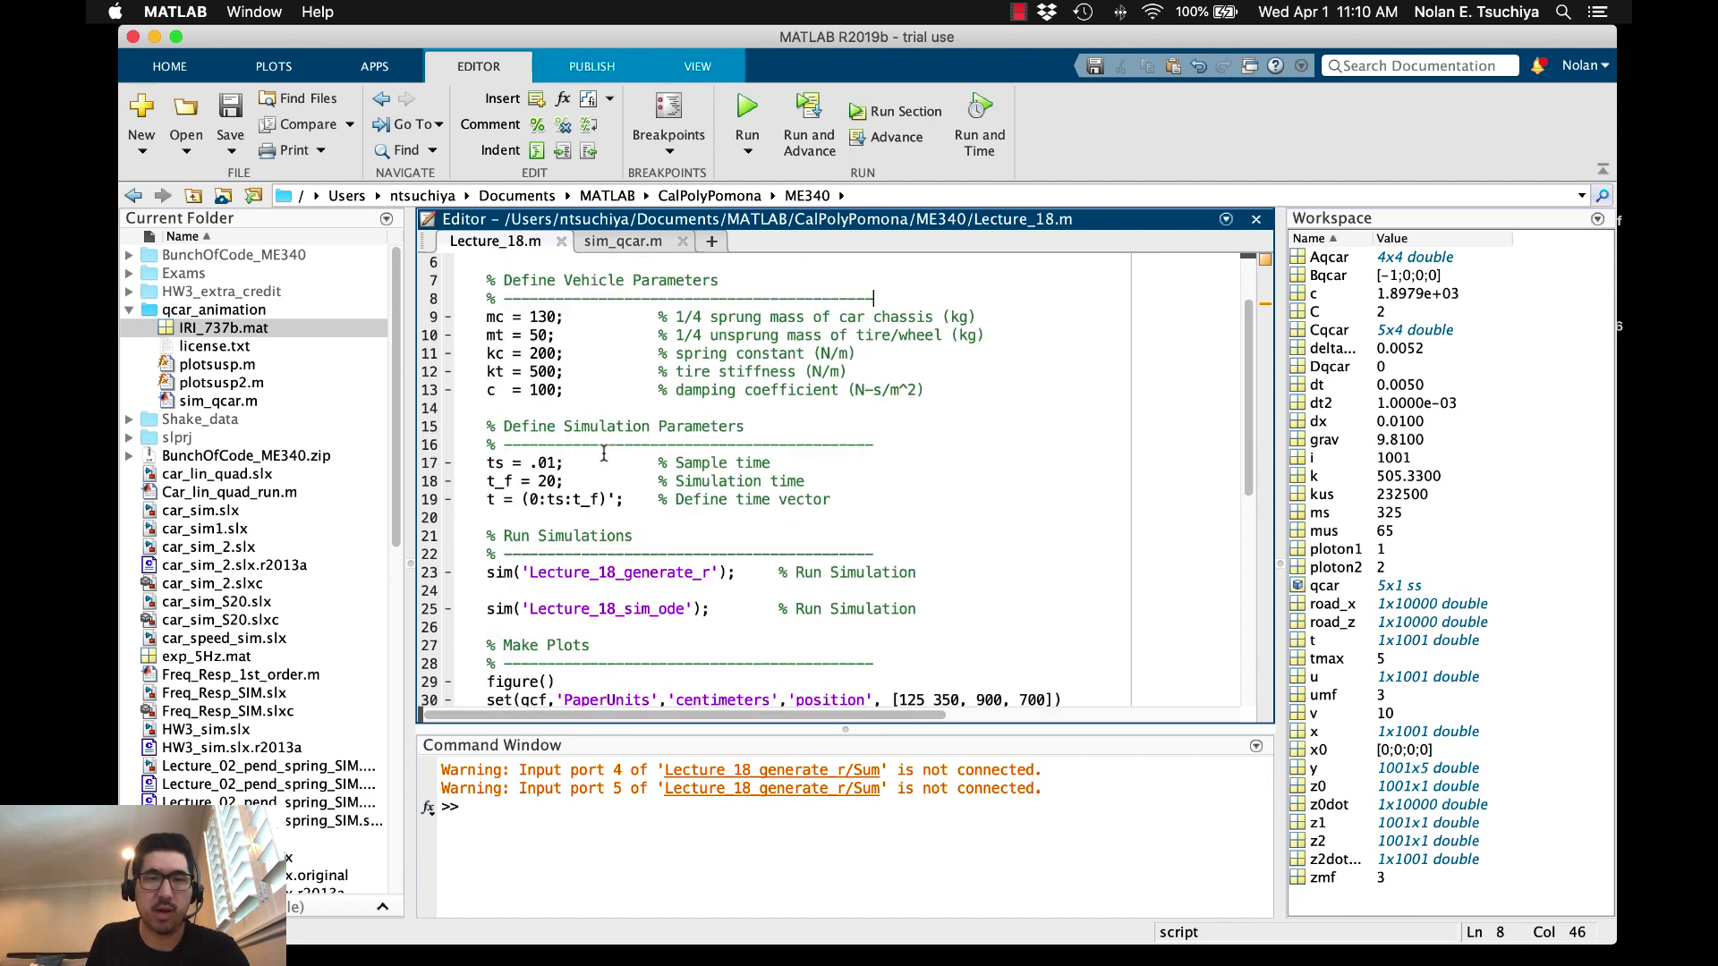
- Highlight the vehicle parameters on lines 9–13, then review the simulation settings ts = .01 and t_f = 20
drag(486, 317, 573, 390)
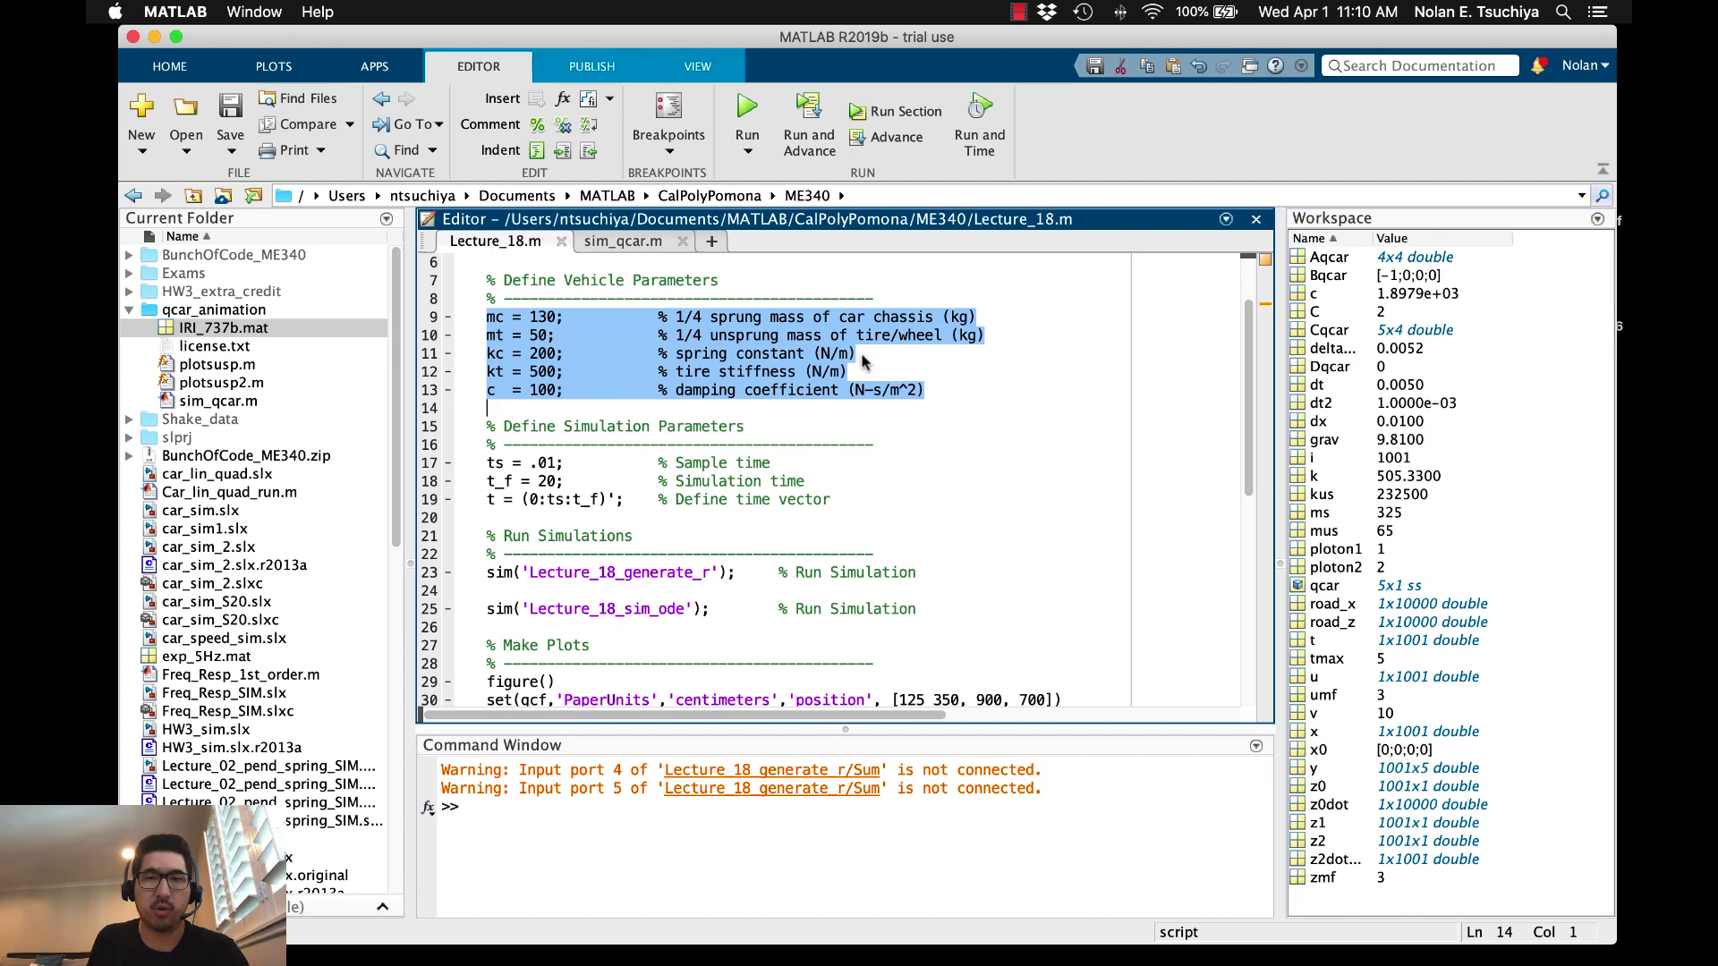
click(788, 463)
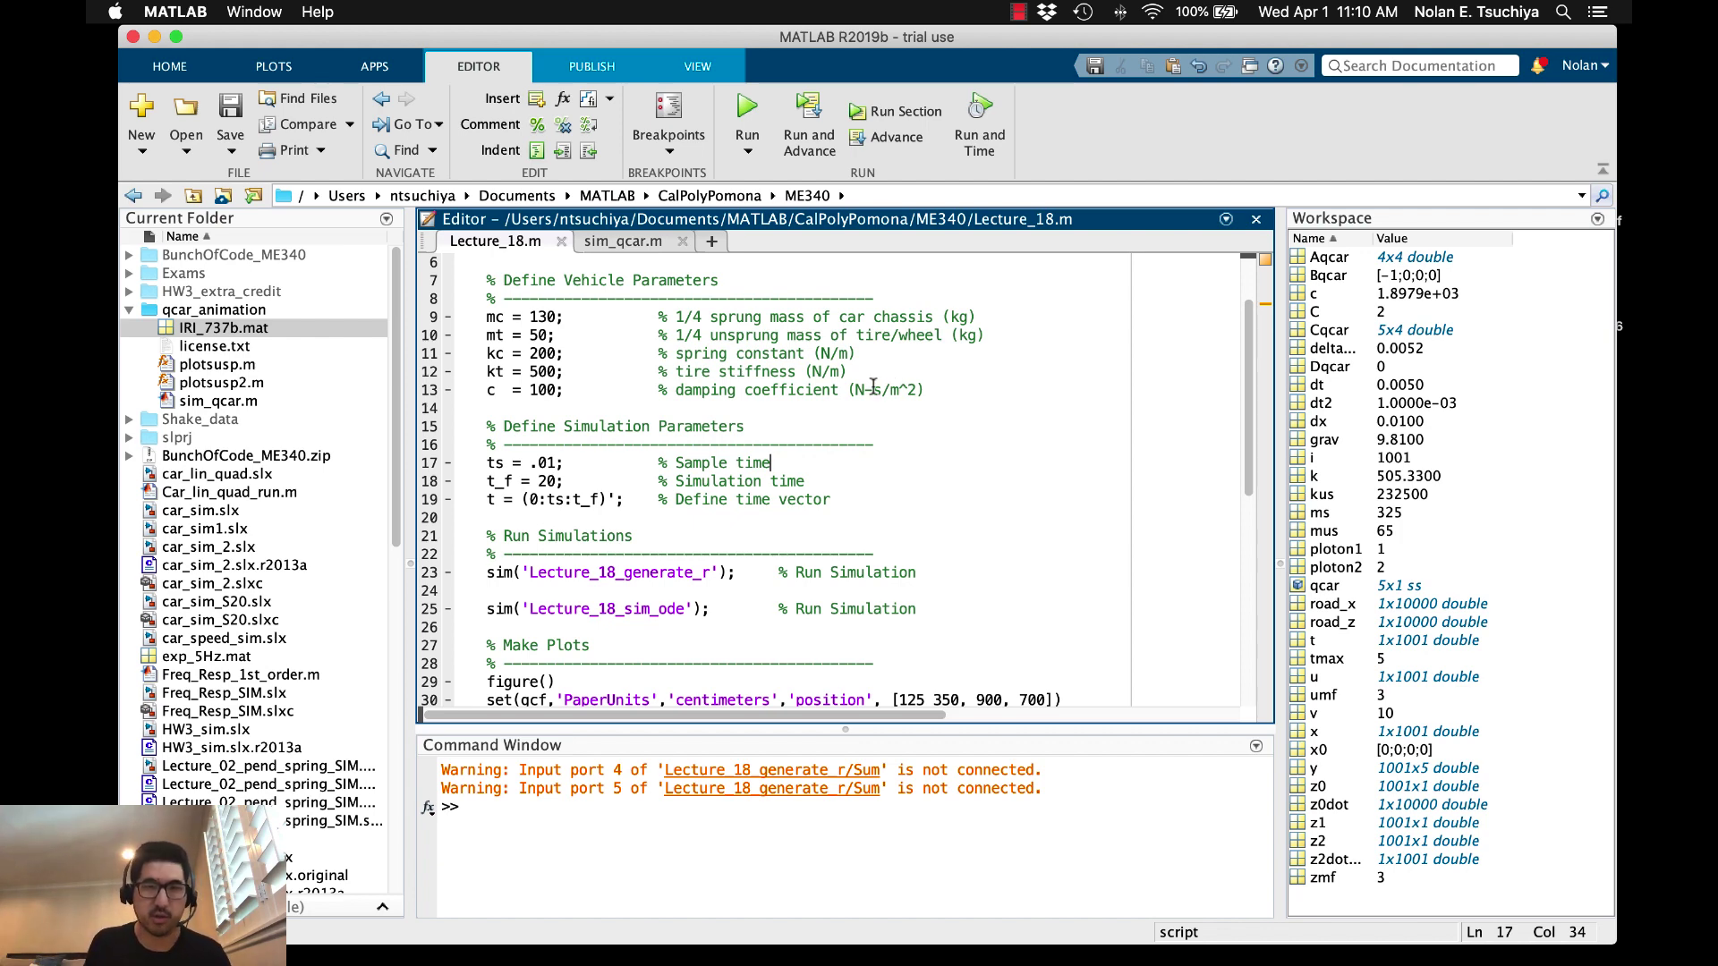
scroll(820, 405, up, 1)
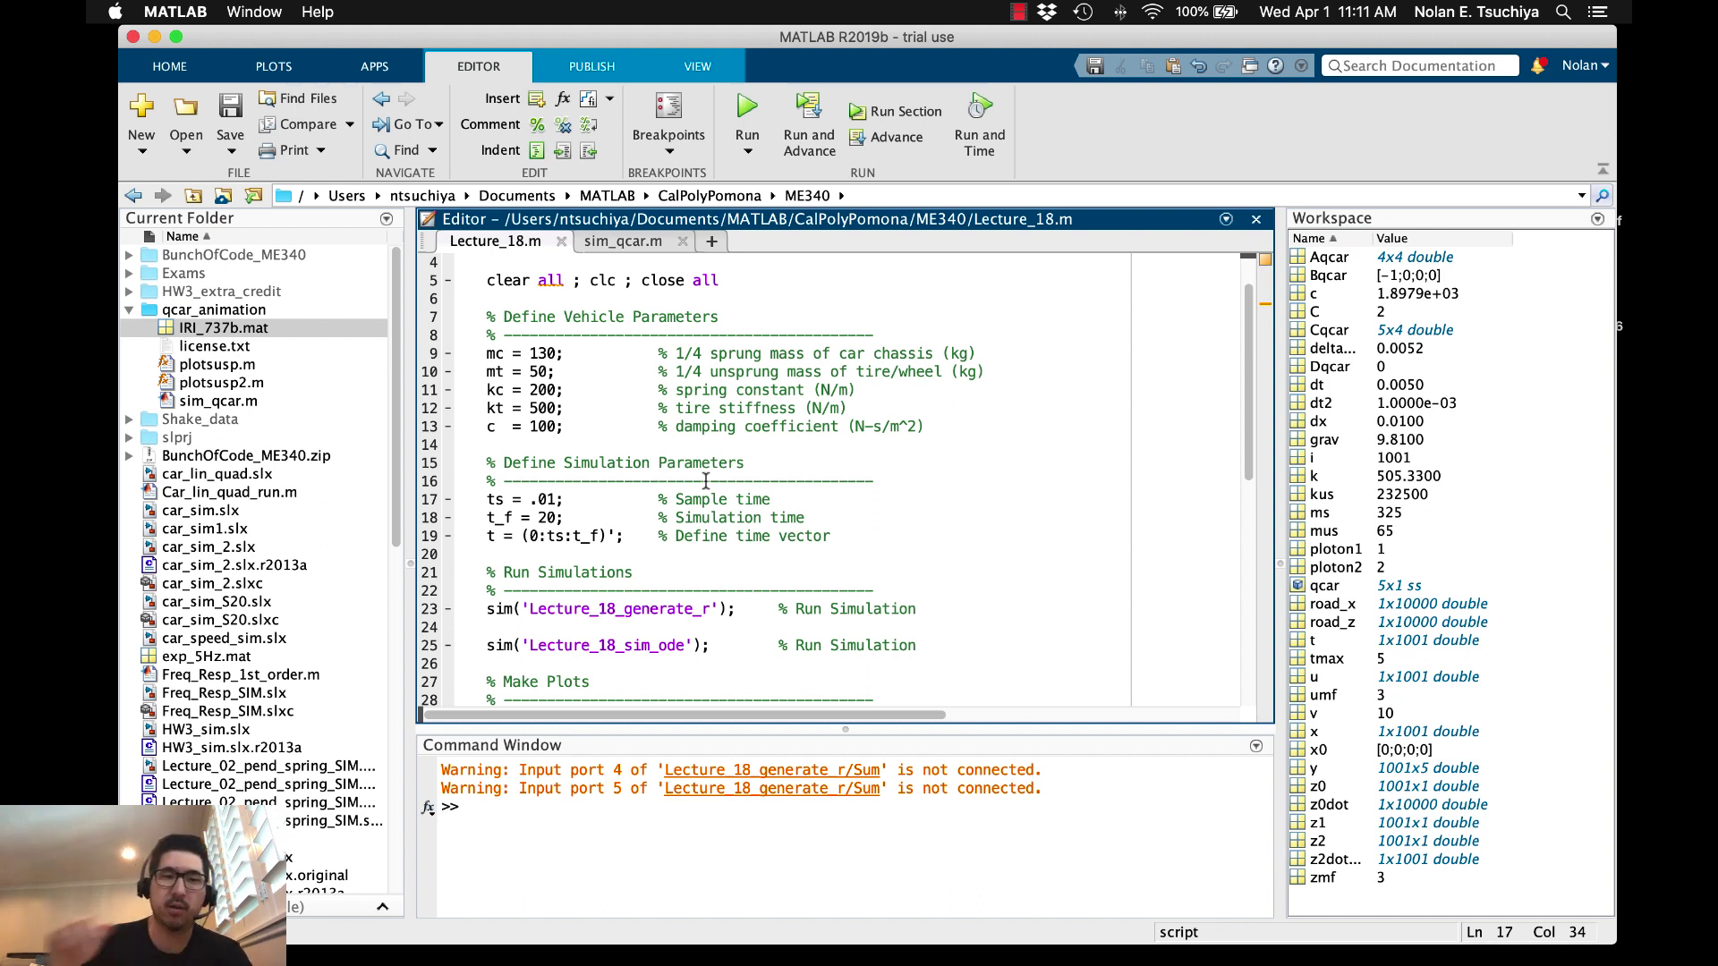
scroll(698, 479, down, 5)
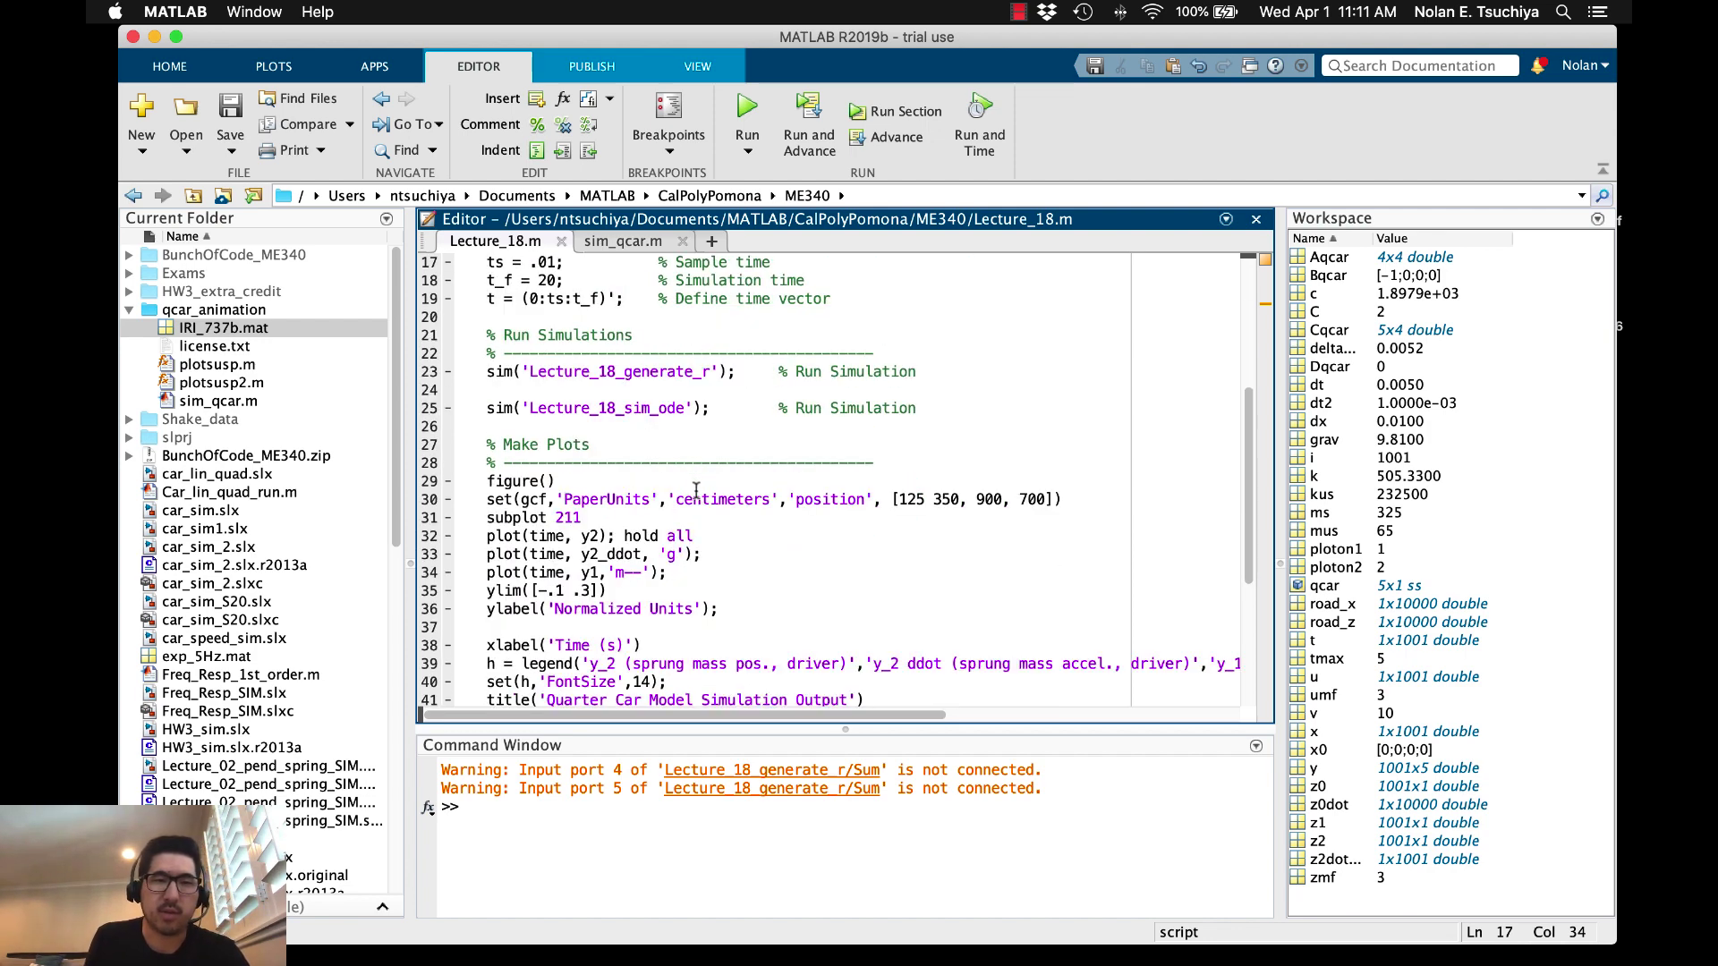
scroll(692, 483, down, 3)
scroll(662, 562, down, 2)
scroll(732, 532, up, 10)
click(731, 529)
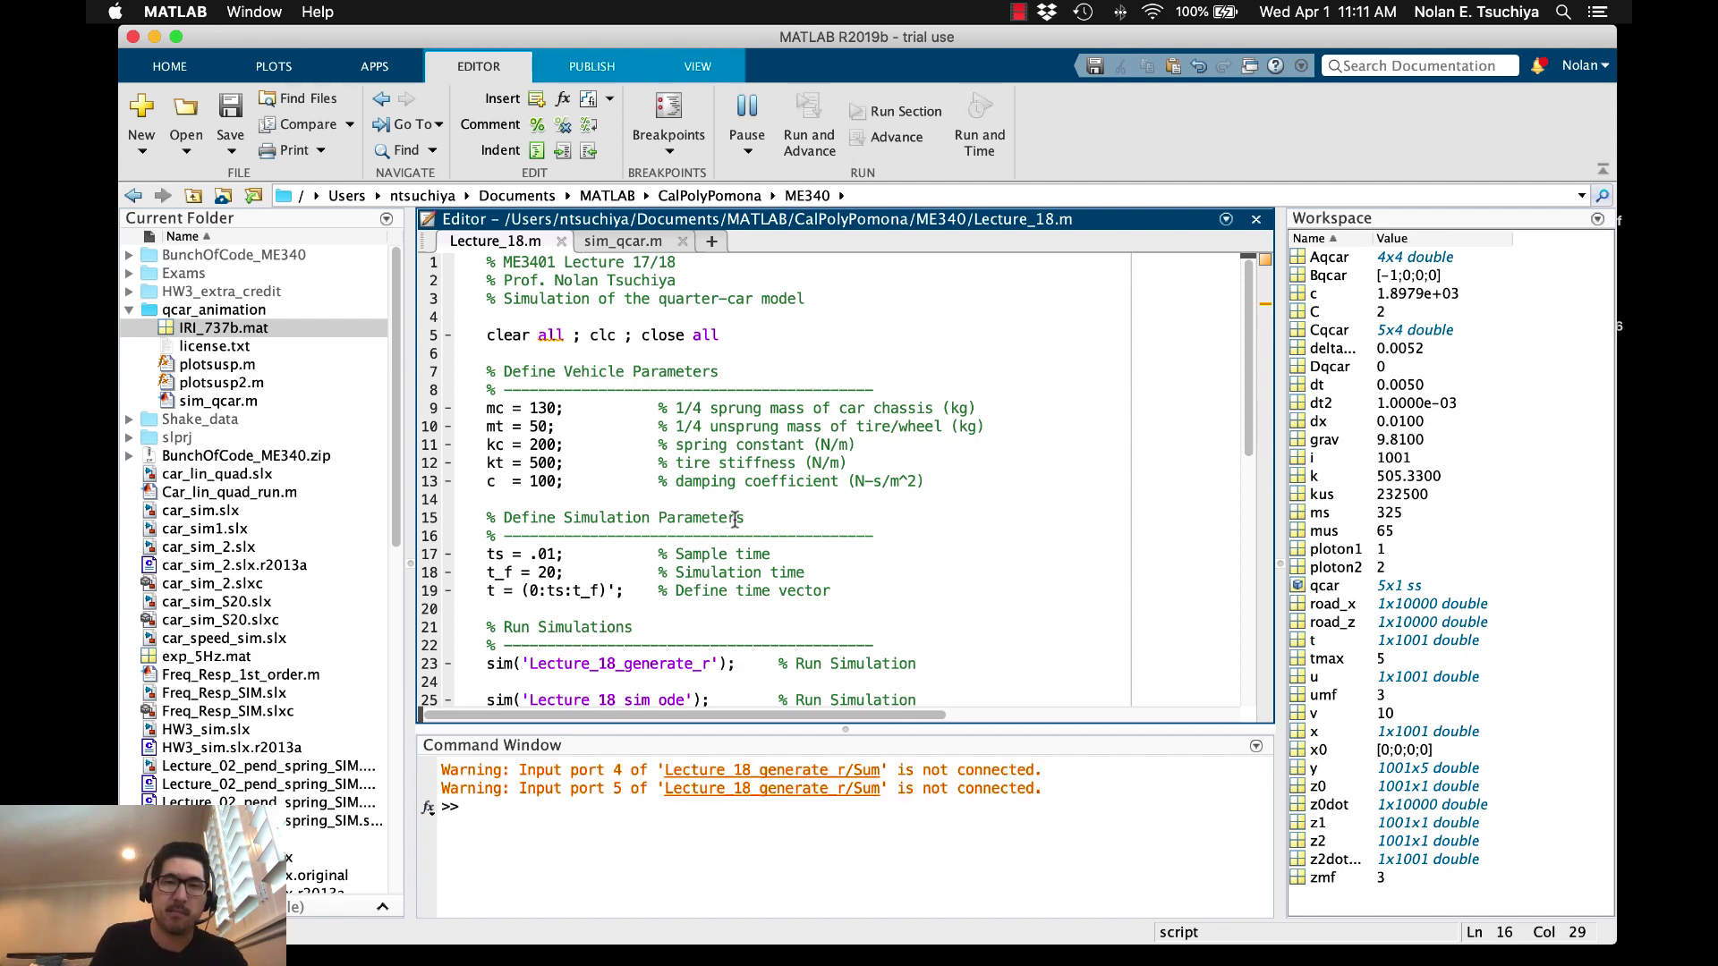
- Run Lecture_18.m, then enlarge and reposition Figure 1 showing the 0.1 ground-step response
key(F5)
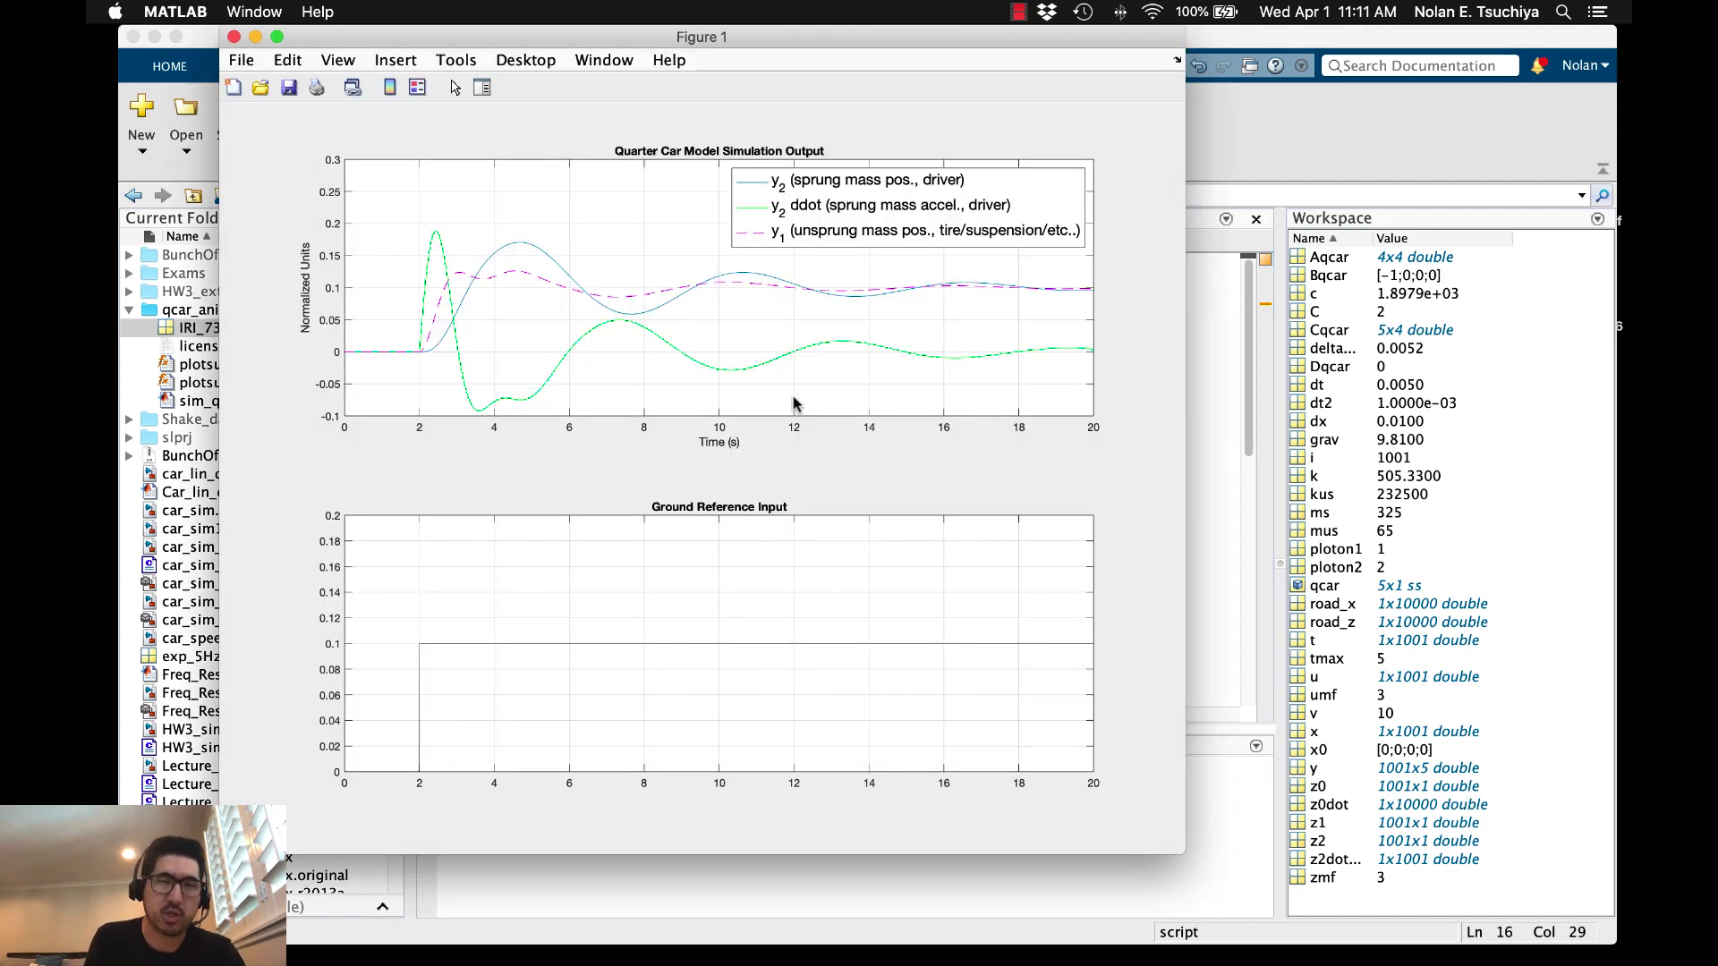
mouse_move(746, 36)
mouse_down()
mouse_move(765, 36)
mouse_move(750, 36)
mouse_up()
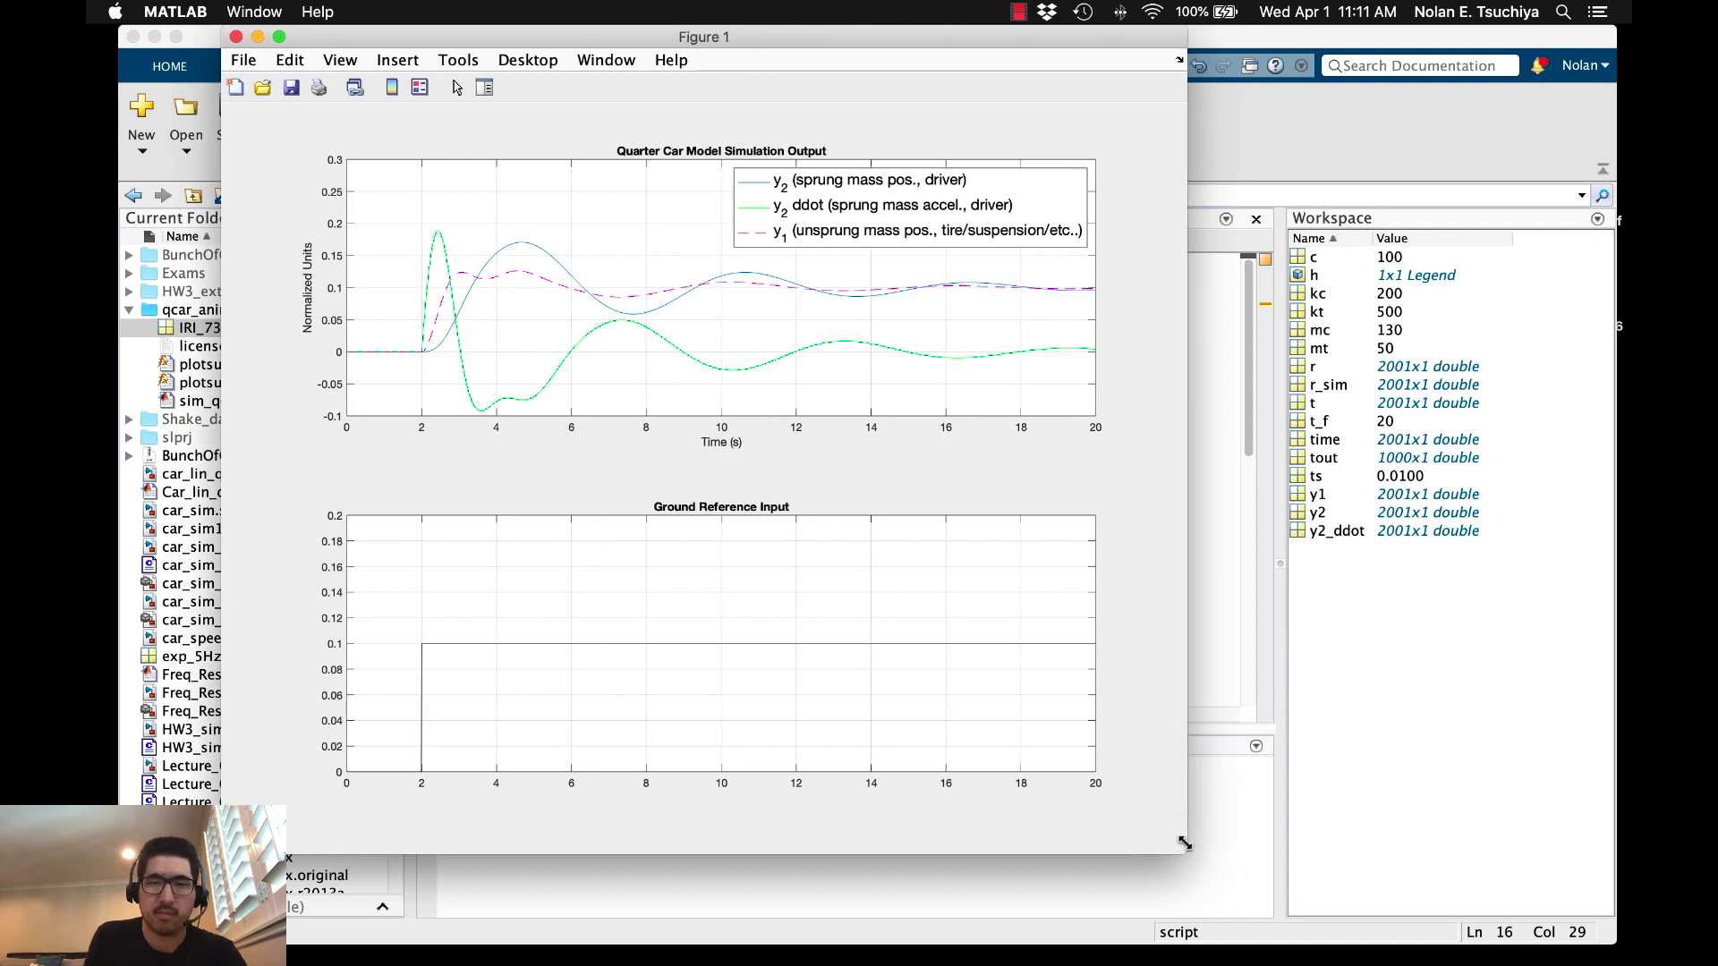
drag(1186, 840, 1303, 782)
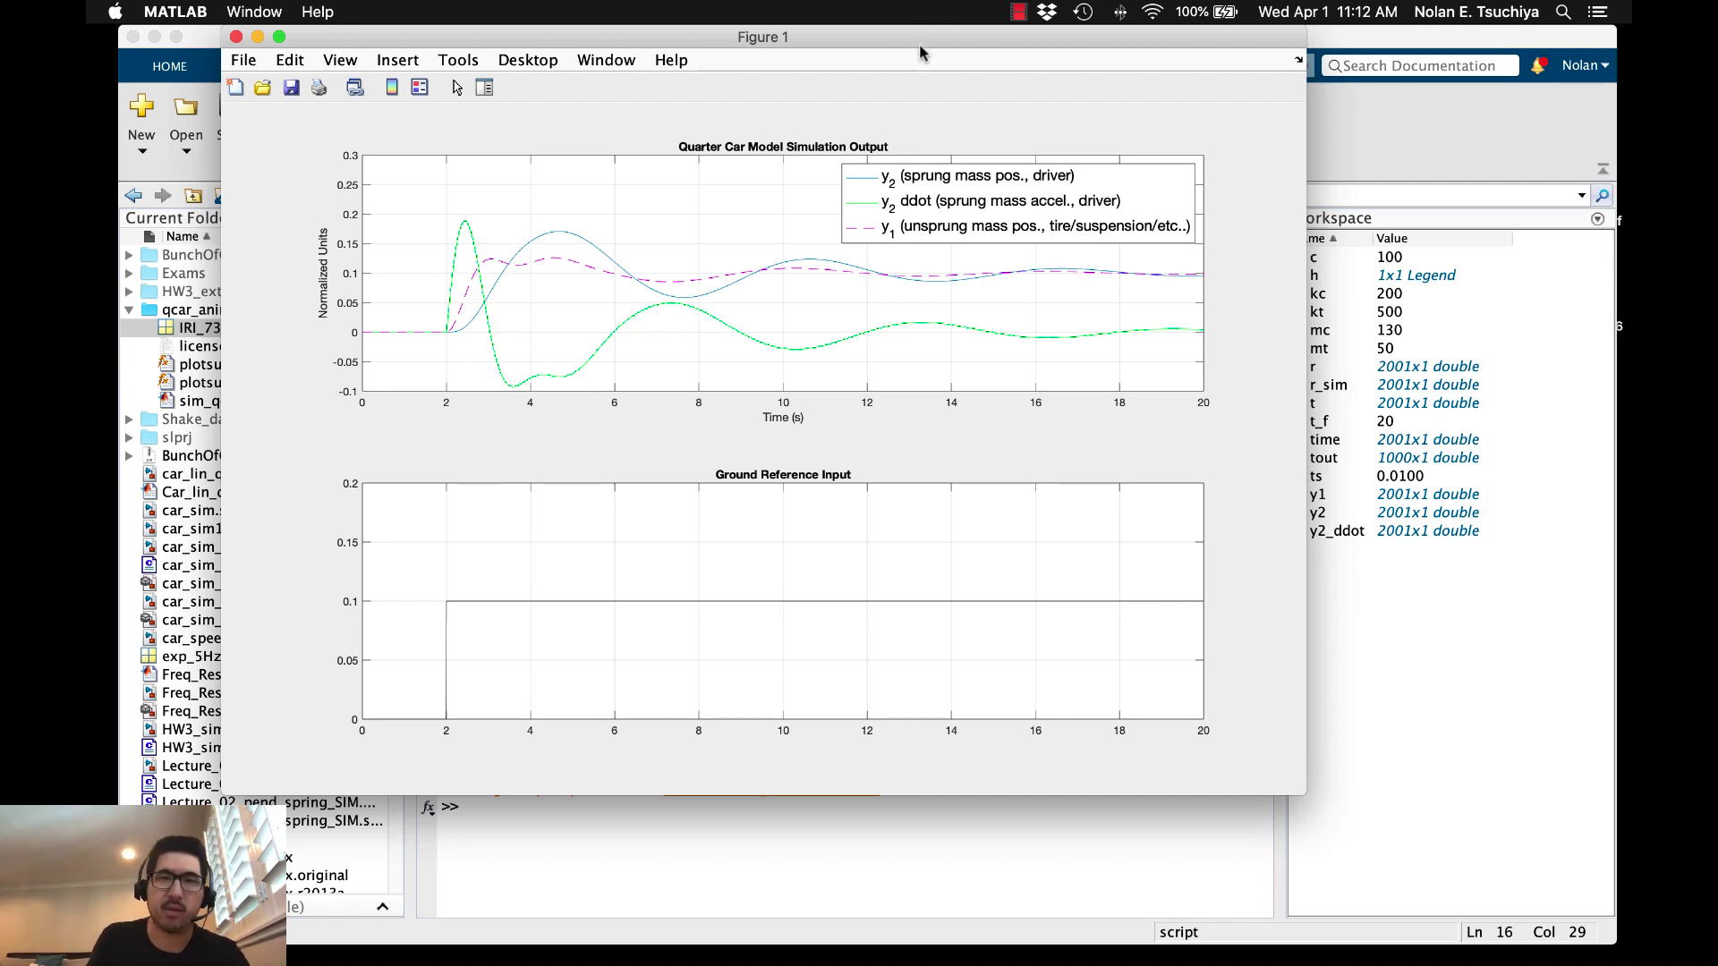
drag(922, 48, 1020, 53)
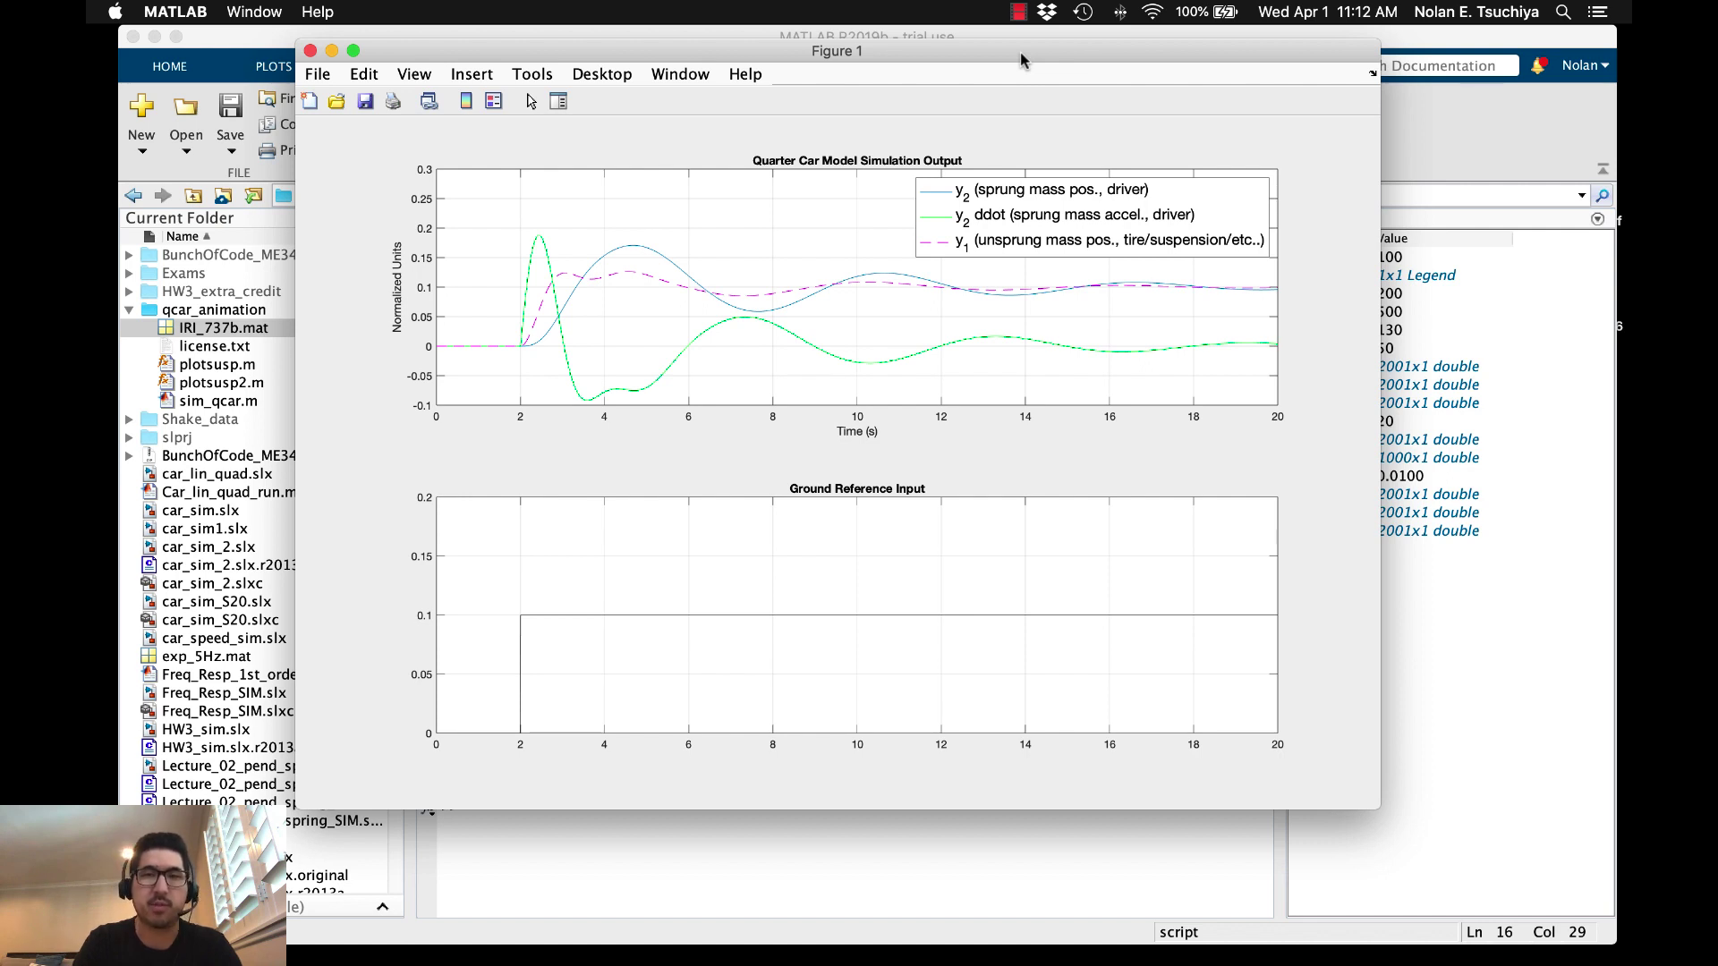
drag(1021, 53, 988, 41)
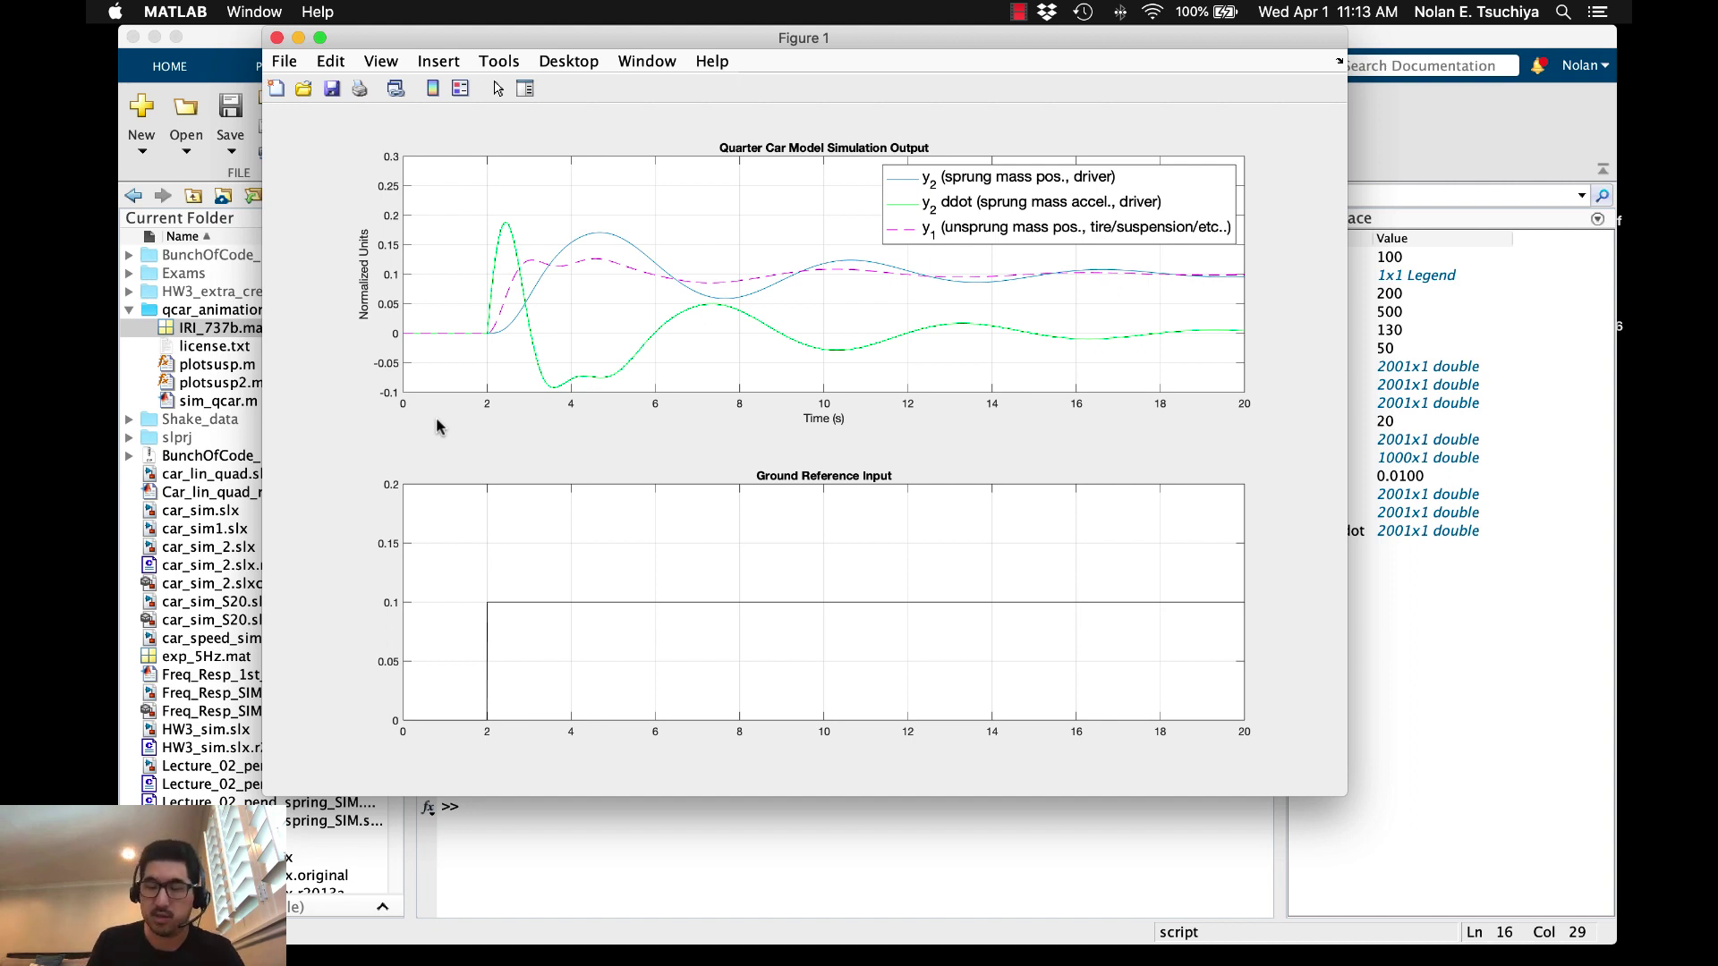
mouse_move(535, 41)
mouse_down()
mouse_move(572, 104)
mouse_move(548, 68)
mouse_up()
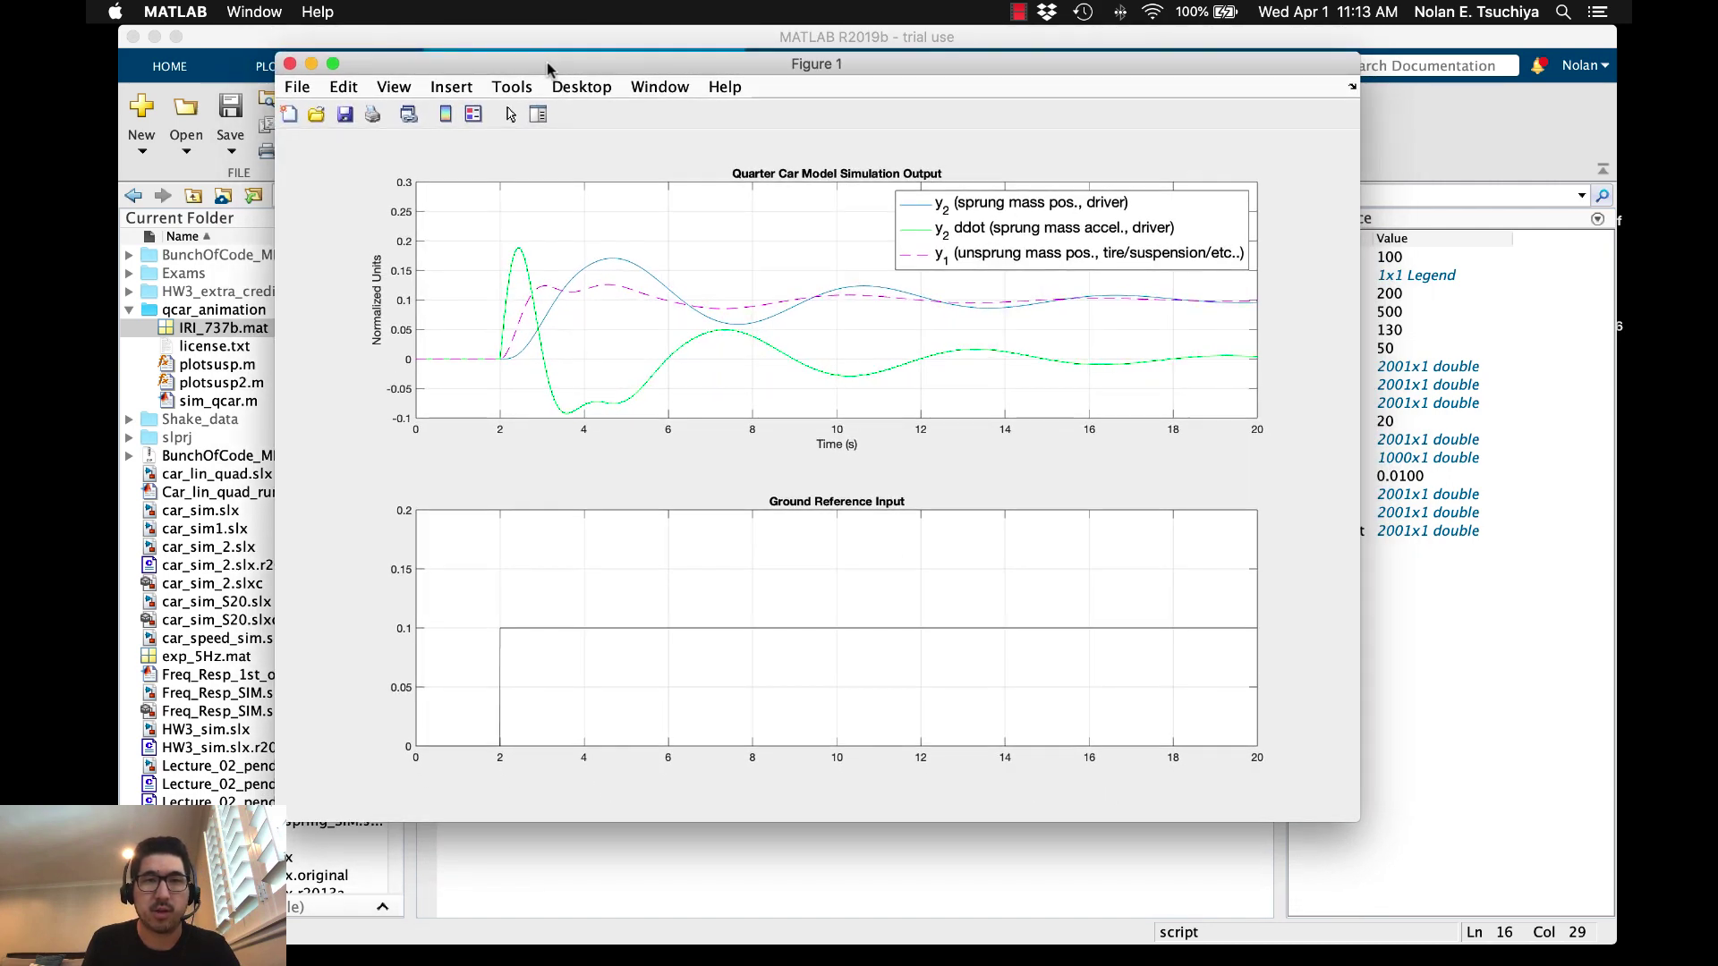
drag(547, 67, 553, 66)
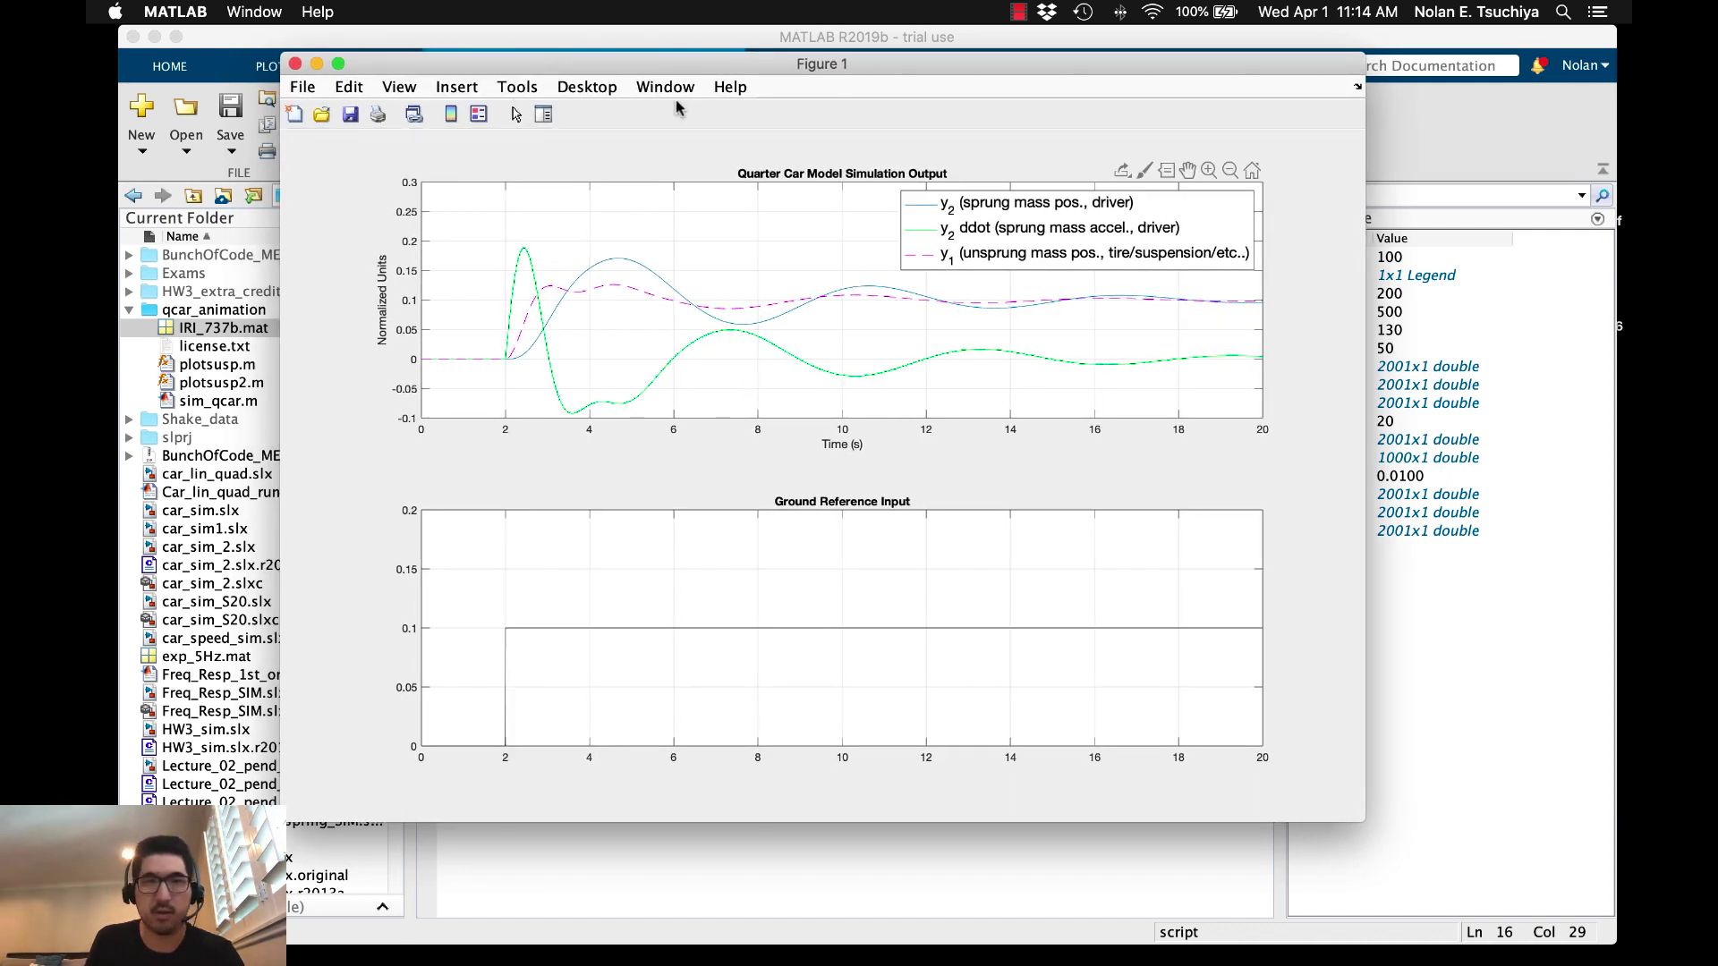
drag(669, 62, 673, 34)
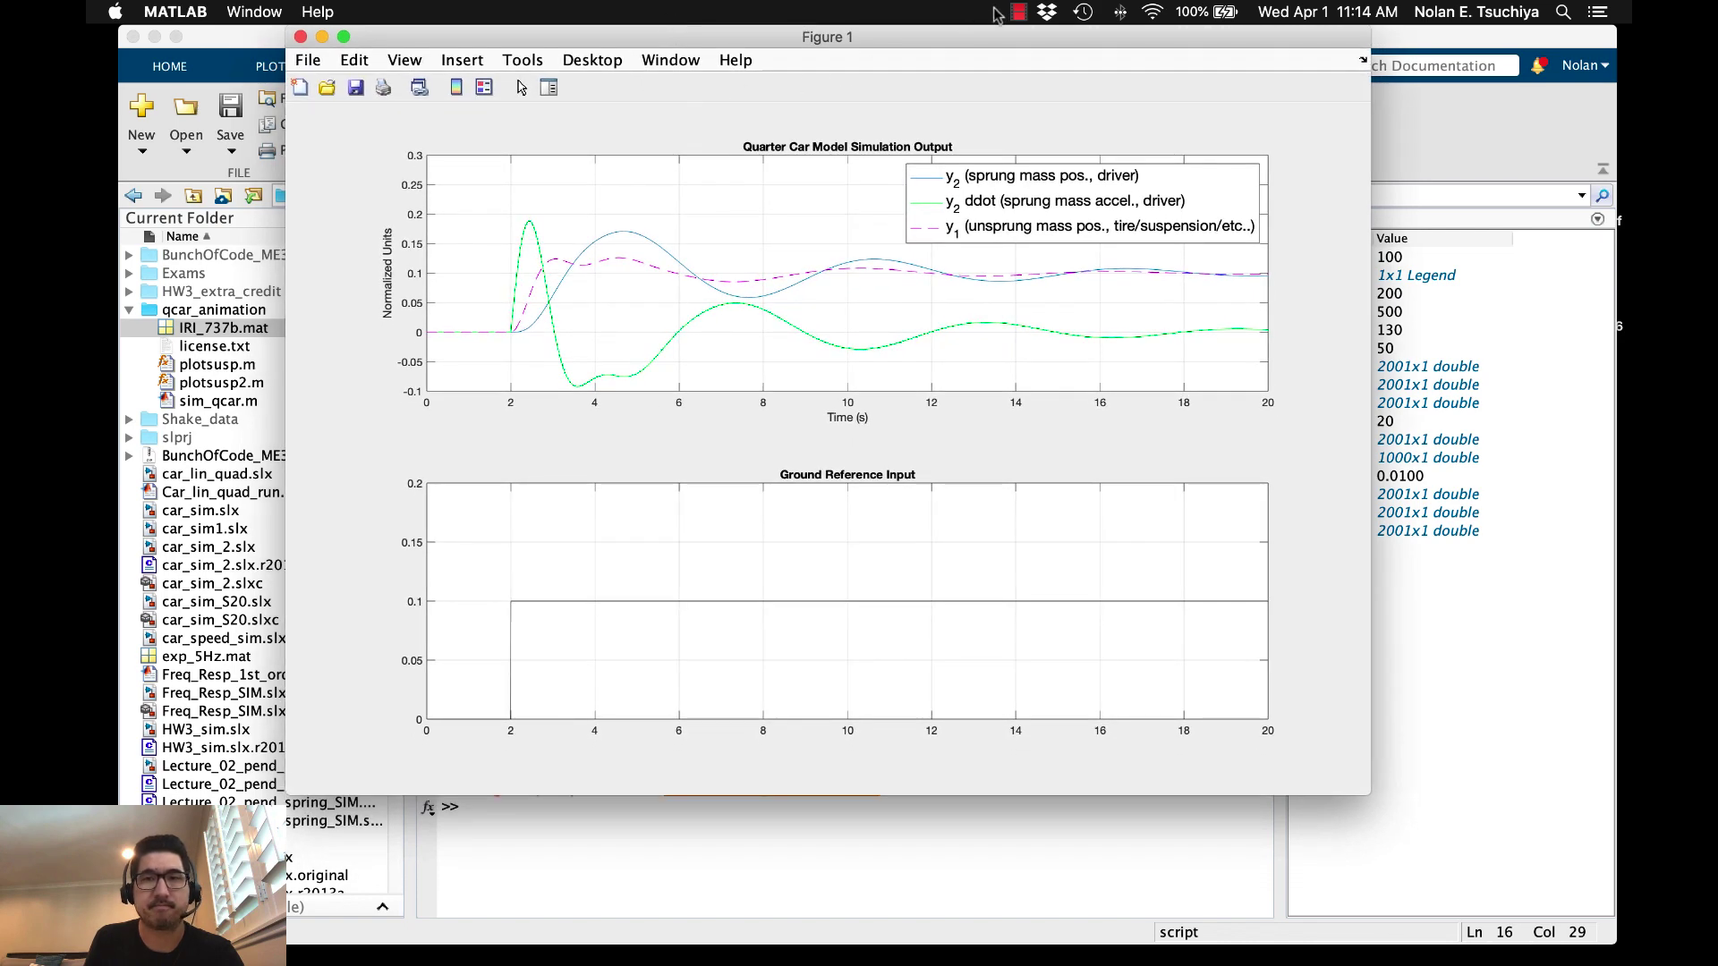